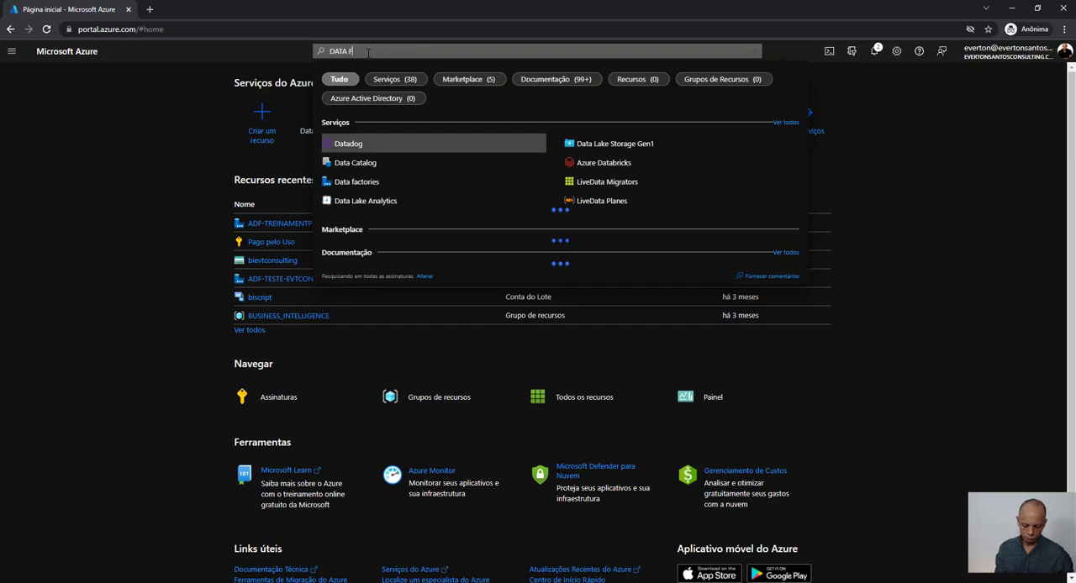
- Find the Data factories service and start creating a data factory in the BUSINESS_INTELLIGENCE resource group
text(RY)
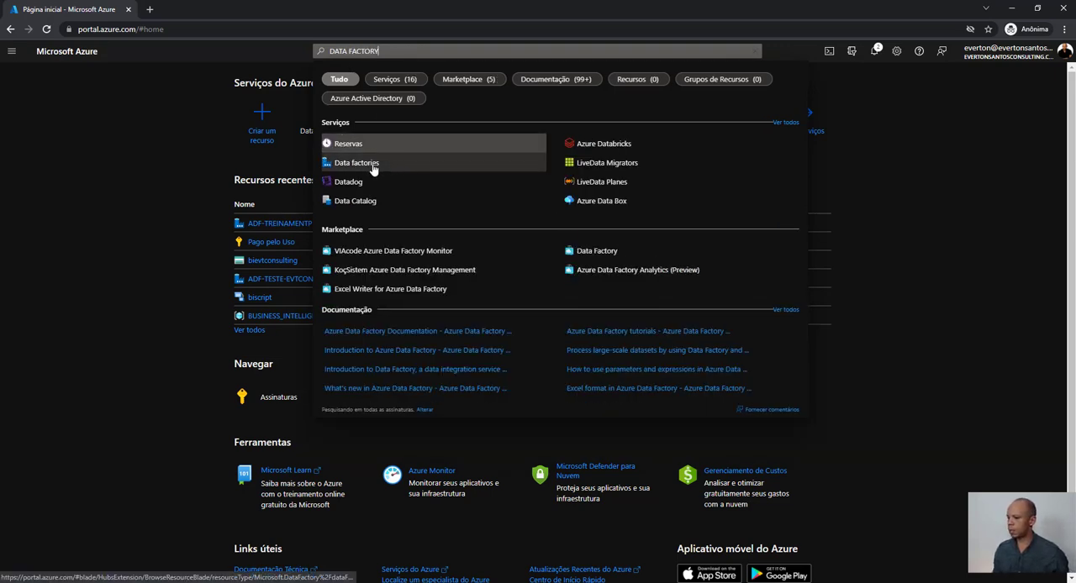
click(360, 167)
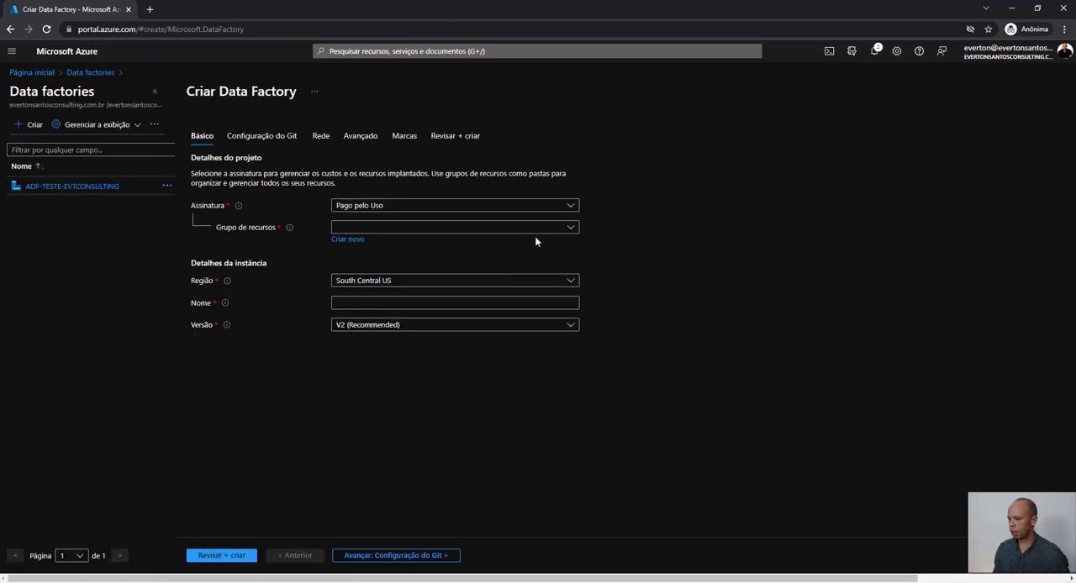
click(540, 233)
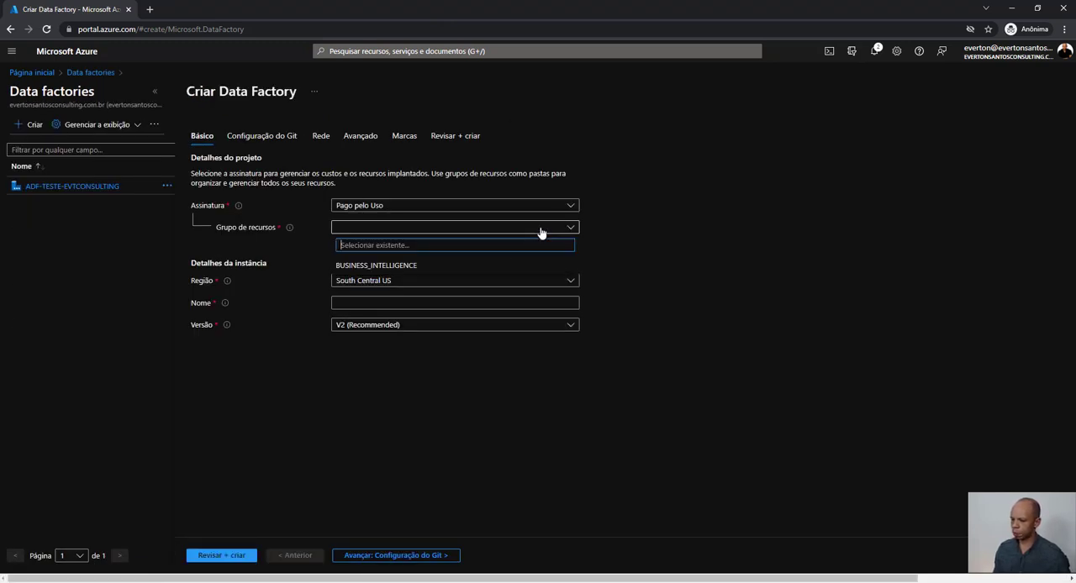
click(516, 266)
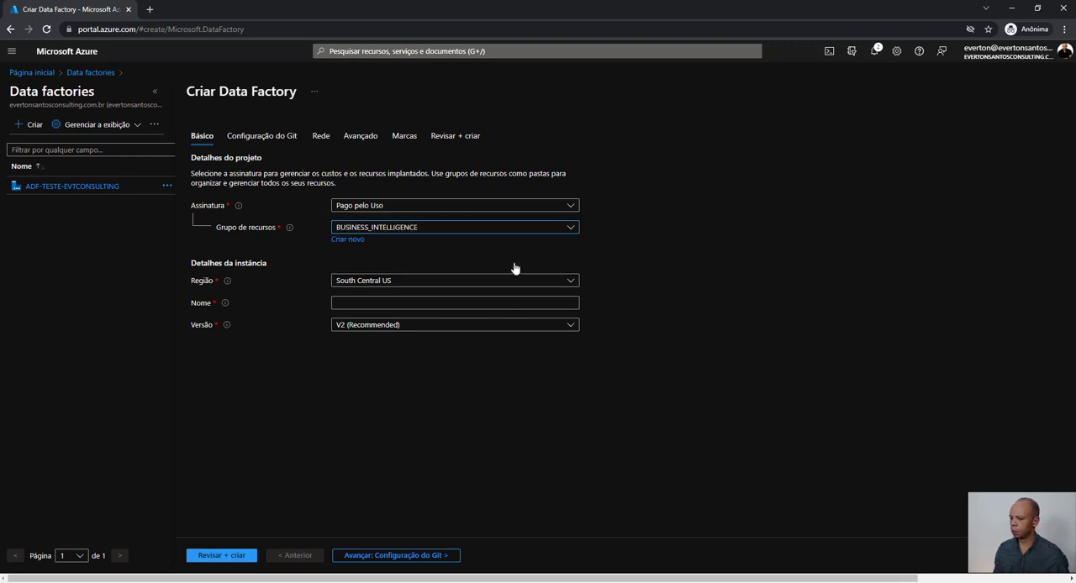
- Set the data factory's region to Brazil South and its name to ADF-VIDEOAULA
click(464, 290)
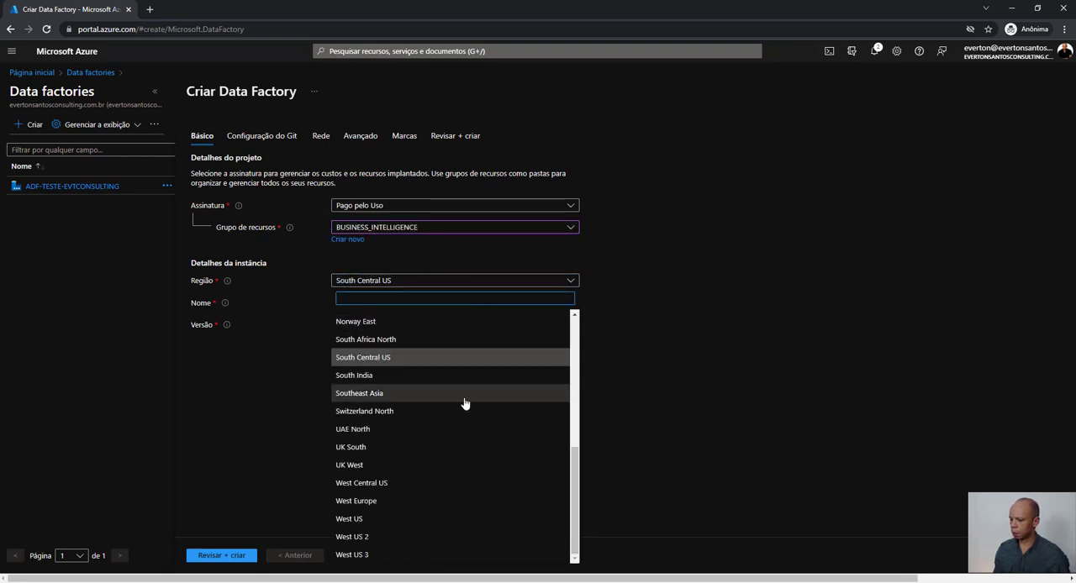
scroll(463, 401, up, 4)
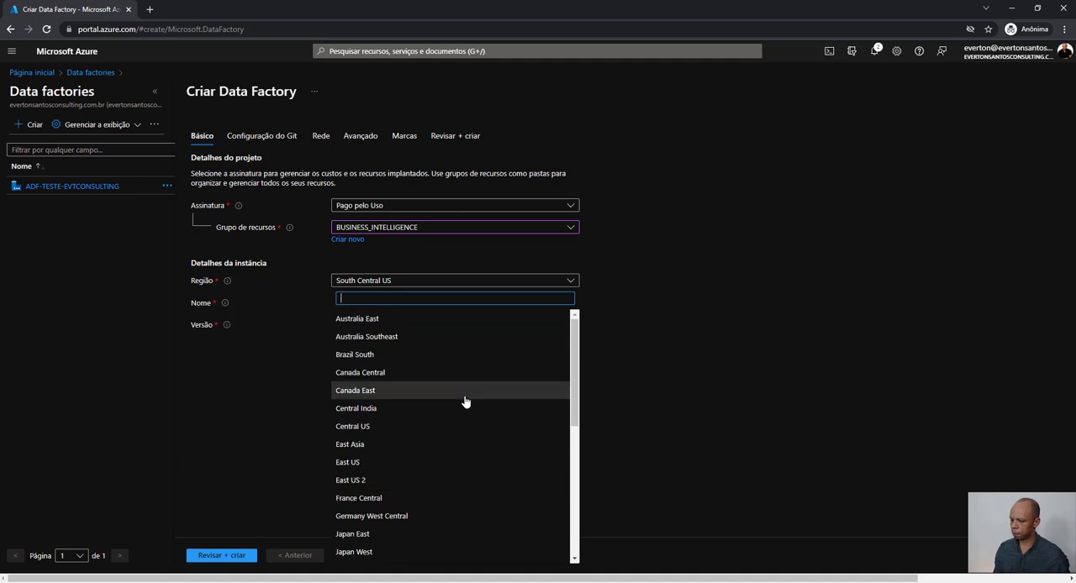
click(430, 355)
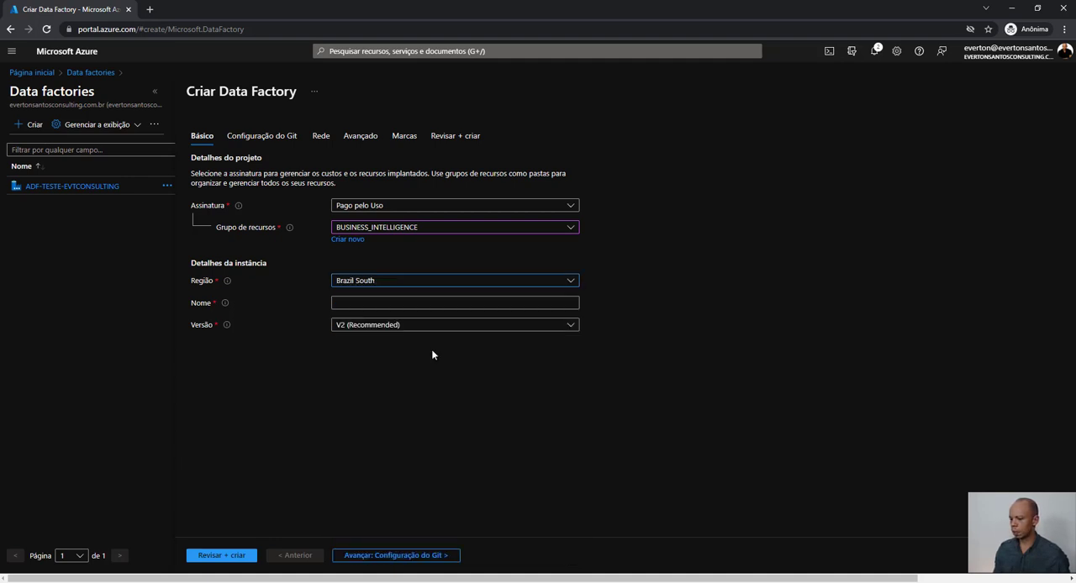
click(424, 303)
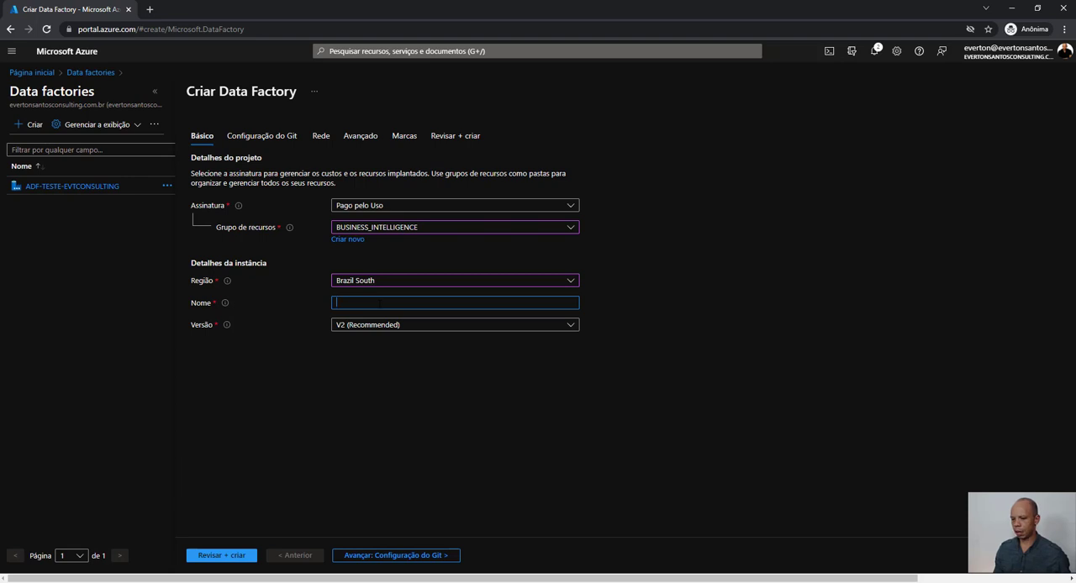
text(ADF)
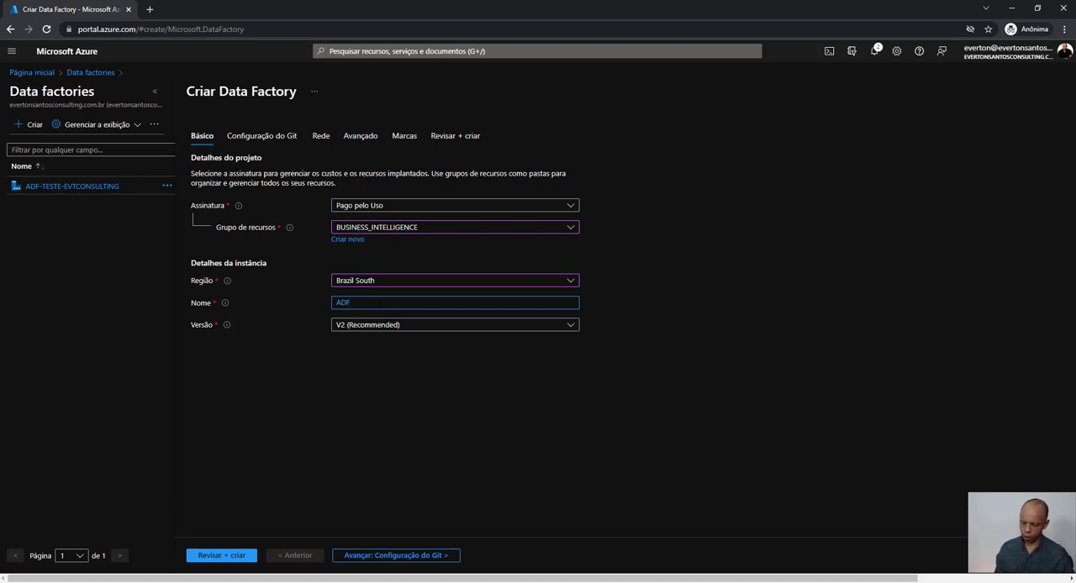
text(-VID)
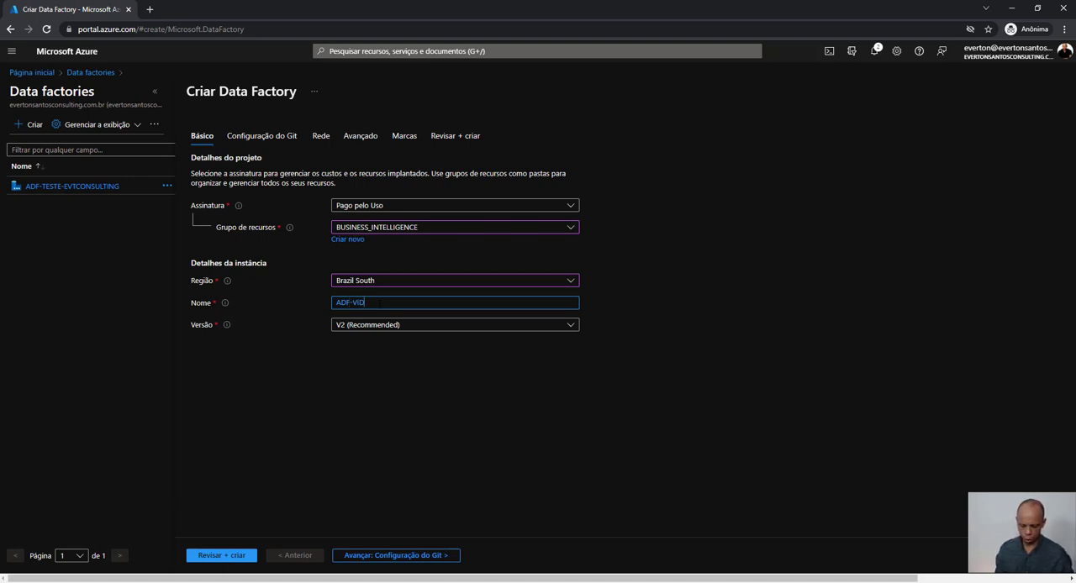
text(EOAULA)
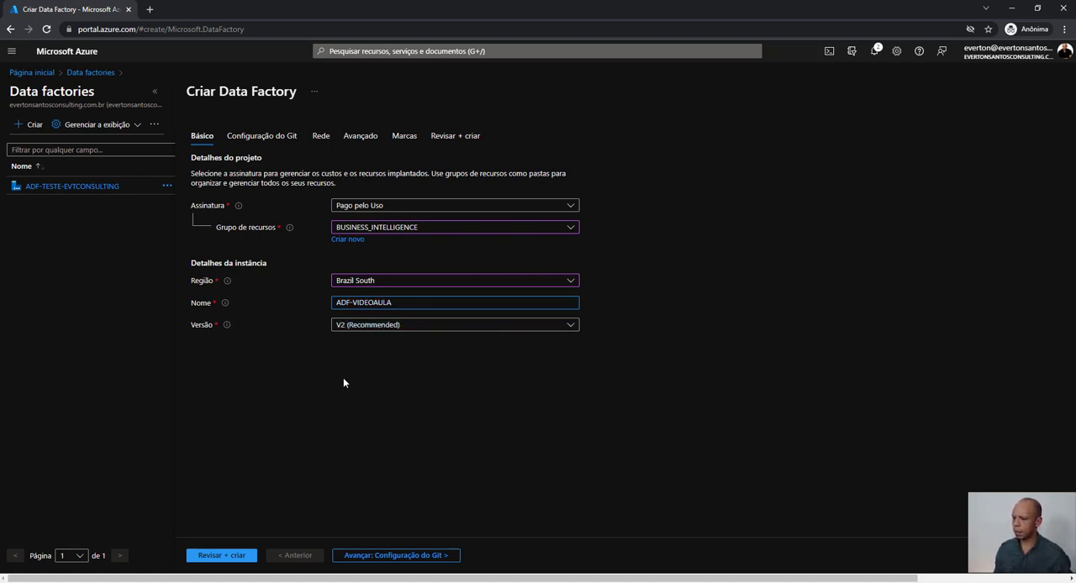
- Choose to configure Git later, review the remaining default settings and create the data factory
click(272, 142)
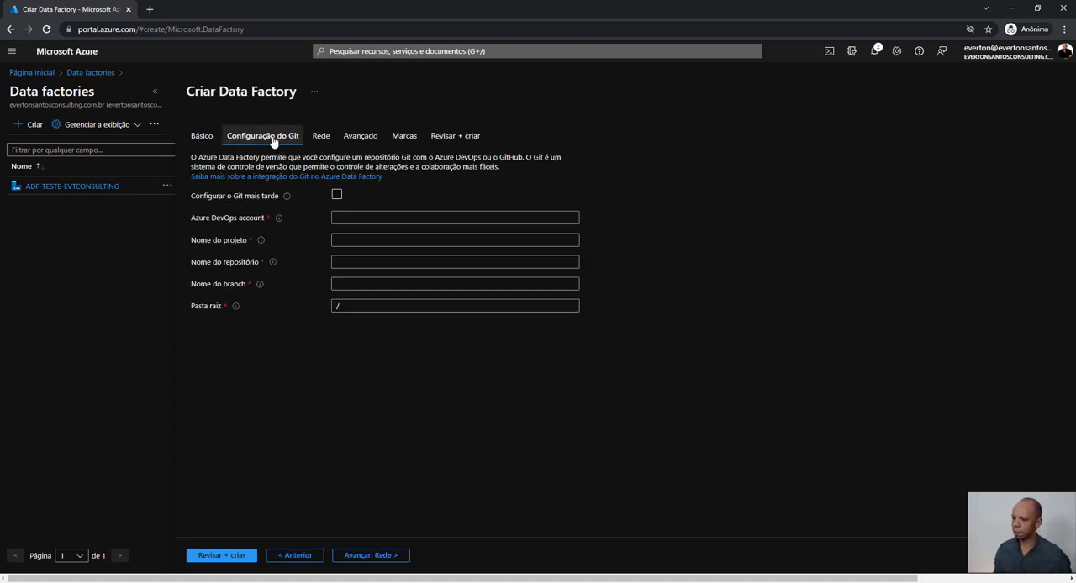
click(337, 196)
click(323, 137)
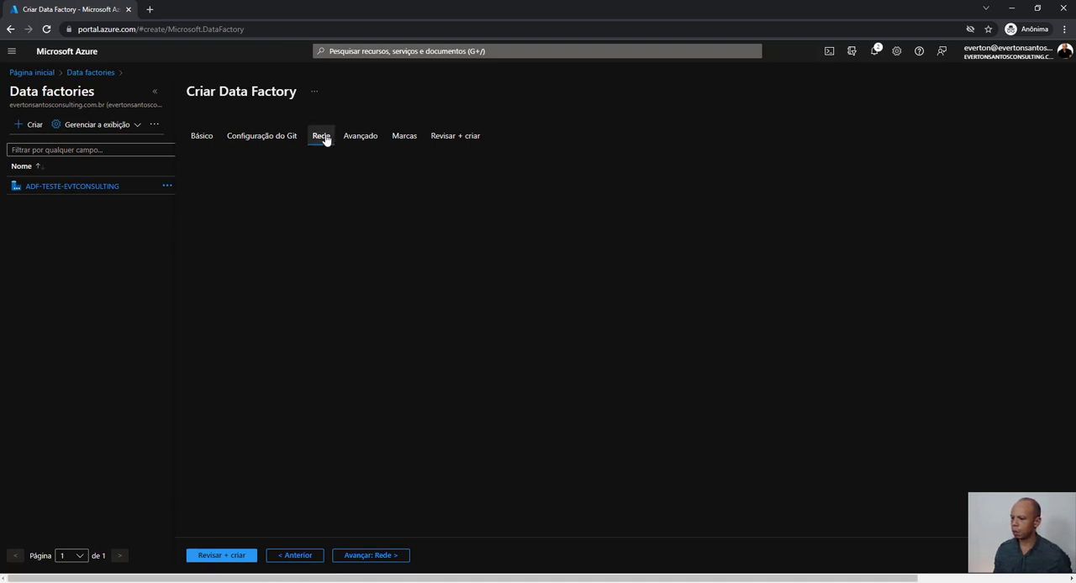
click(363, 140)
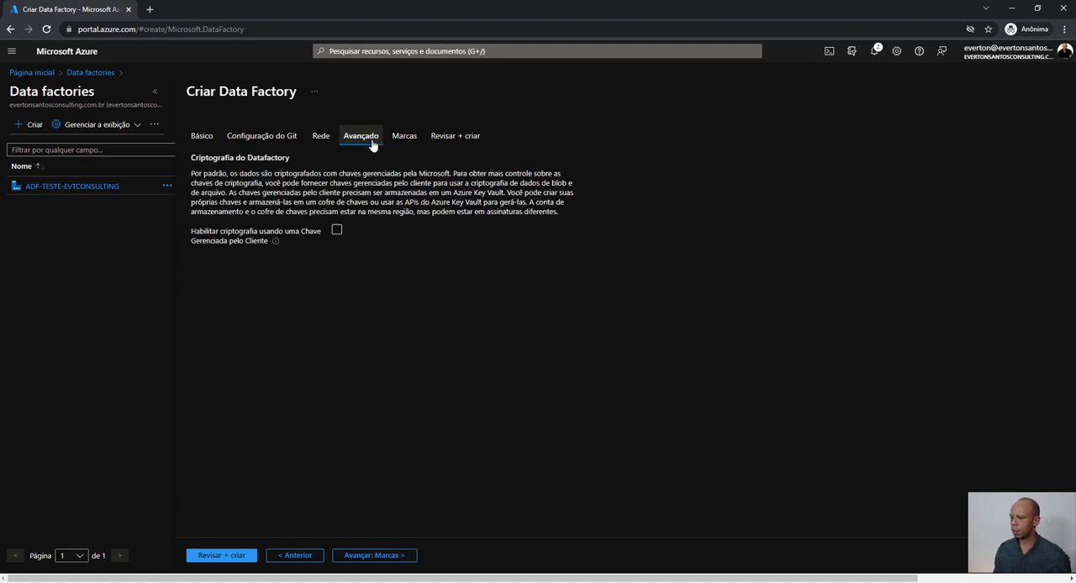
click(402, 142)
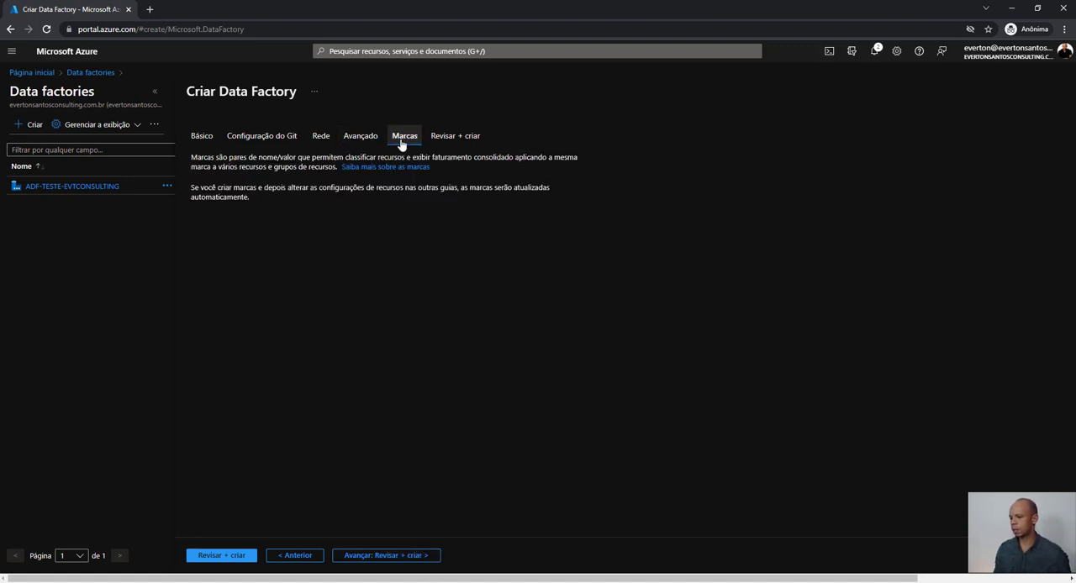
click(459, 137)
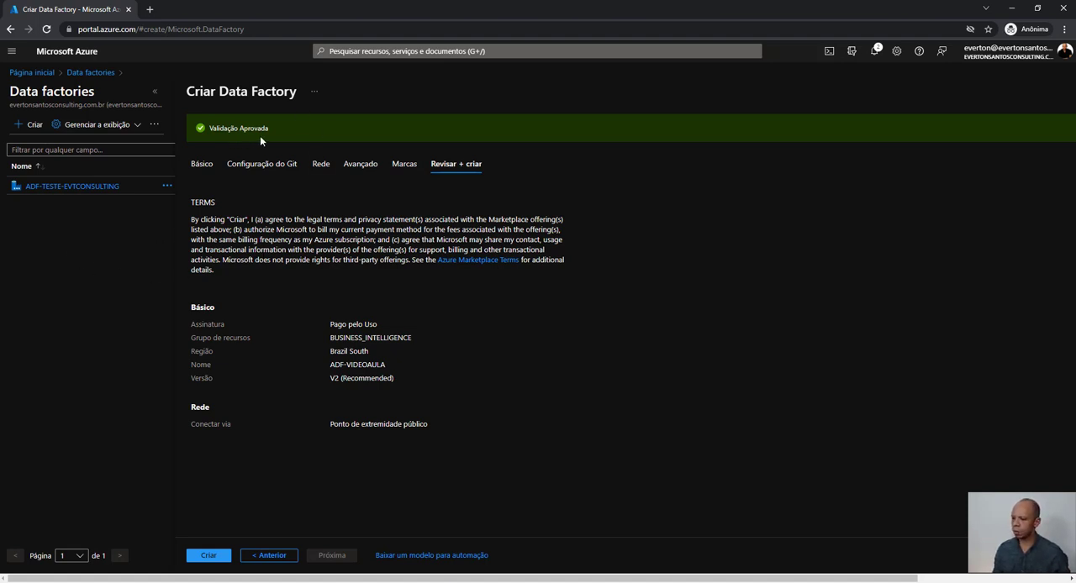
click(210, 555)
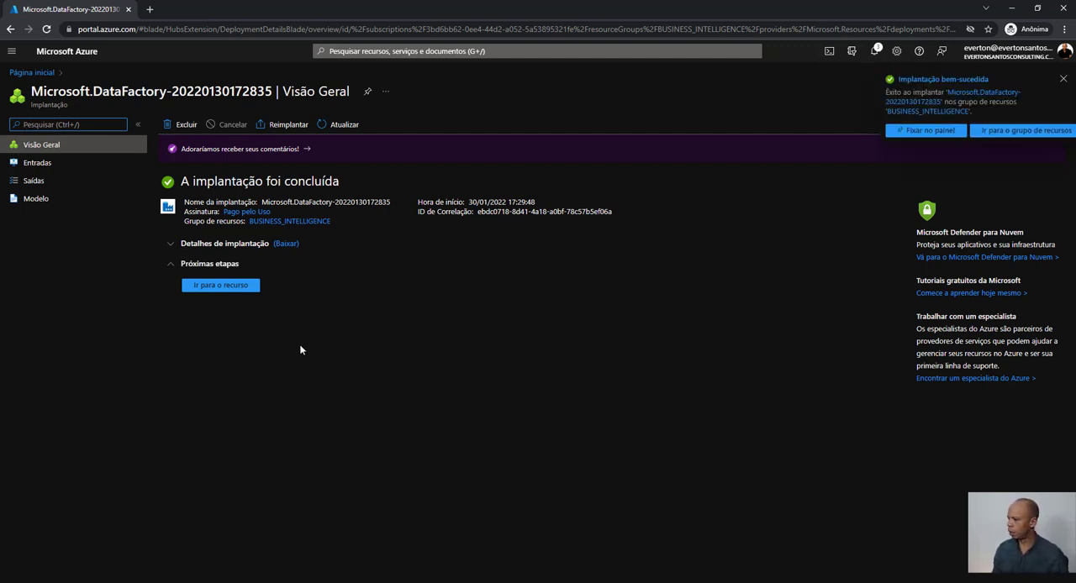
- Open the Azure Data Factory studio for the deployed data factory and go to its integration runtimes
click(220, 285)
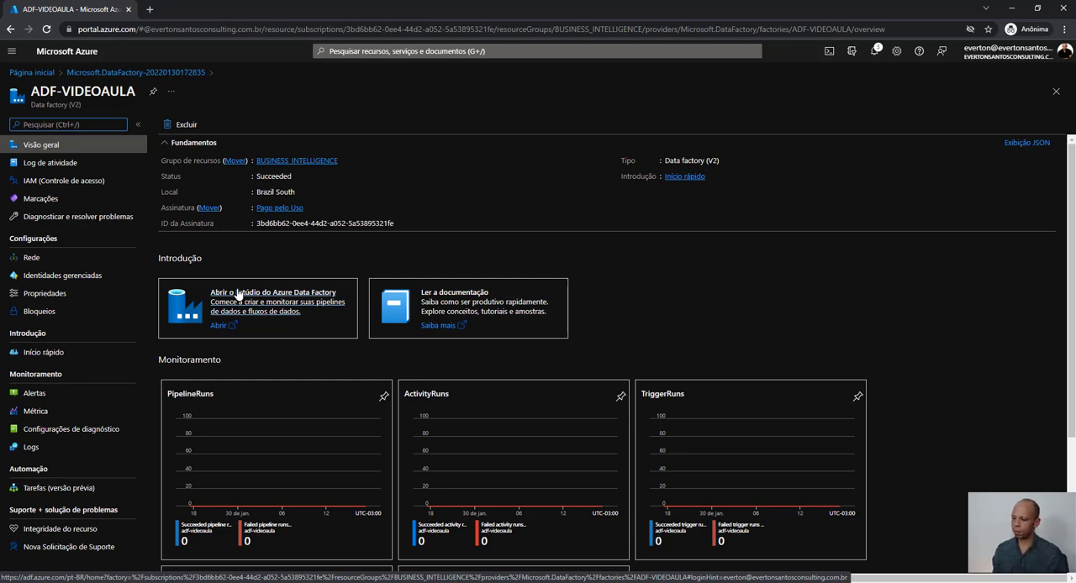
click(303, 310)
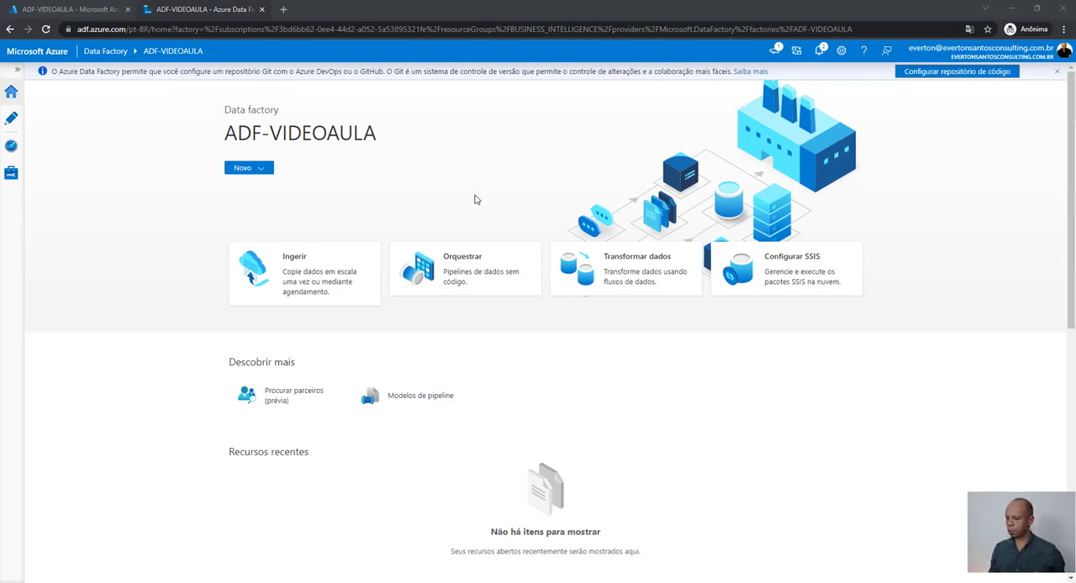
click(11, 175)
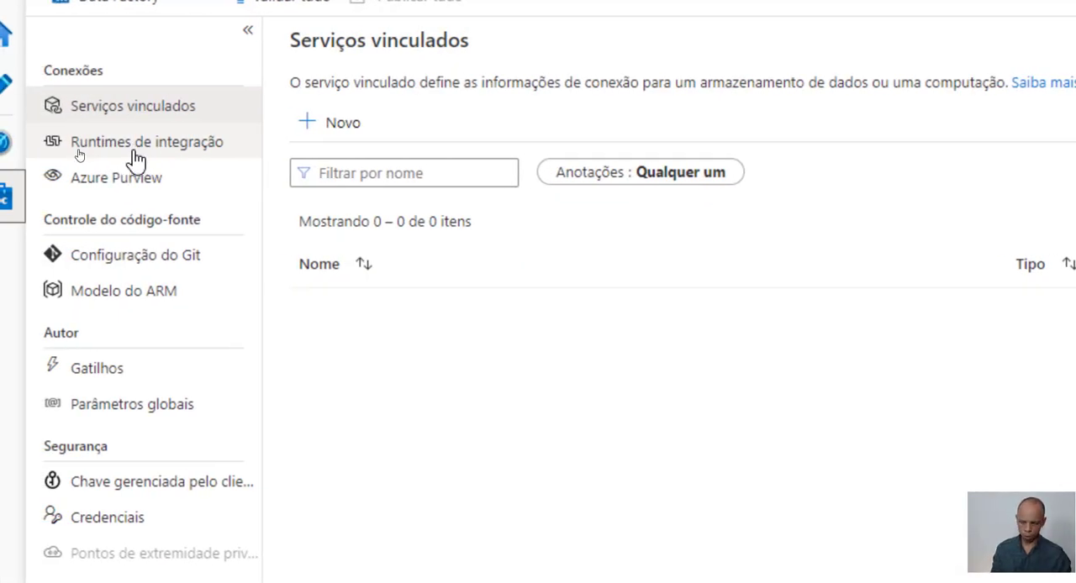
click(150, 145)
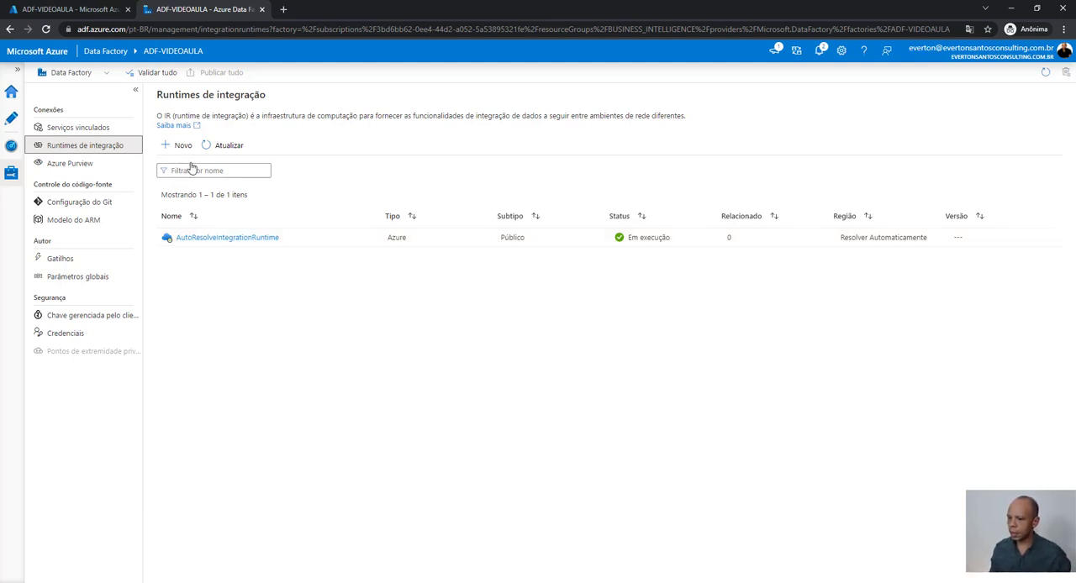
- Start a new integration runtime of type Azure, Auto-Hospedado with the Auto-hospedado network environment
click(188, 149)
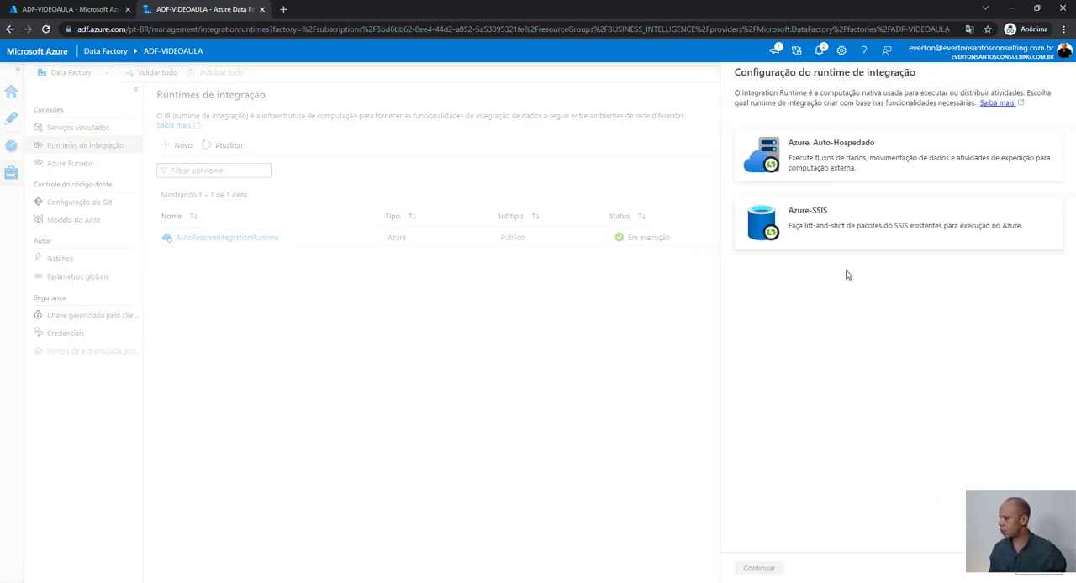
click(836, 157)
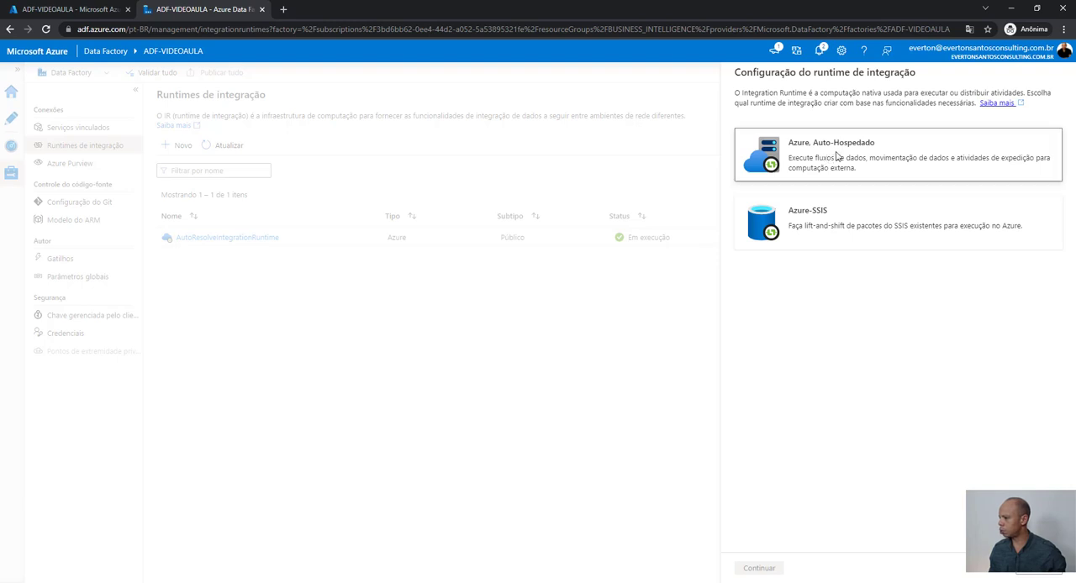
click(765, 571)
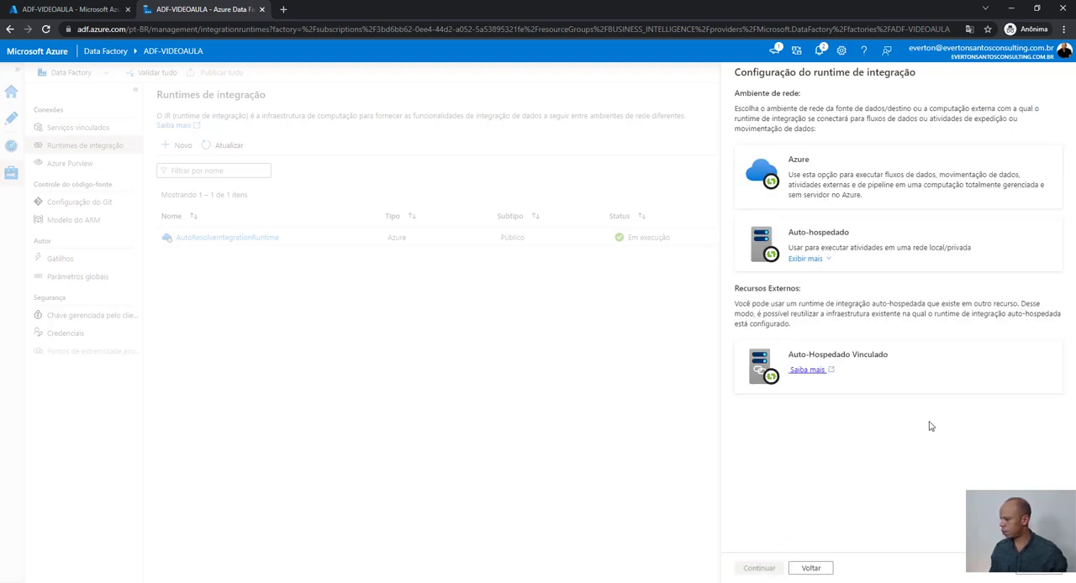
click(848, 243)
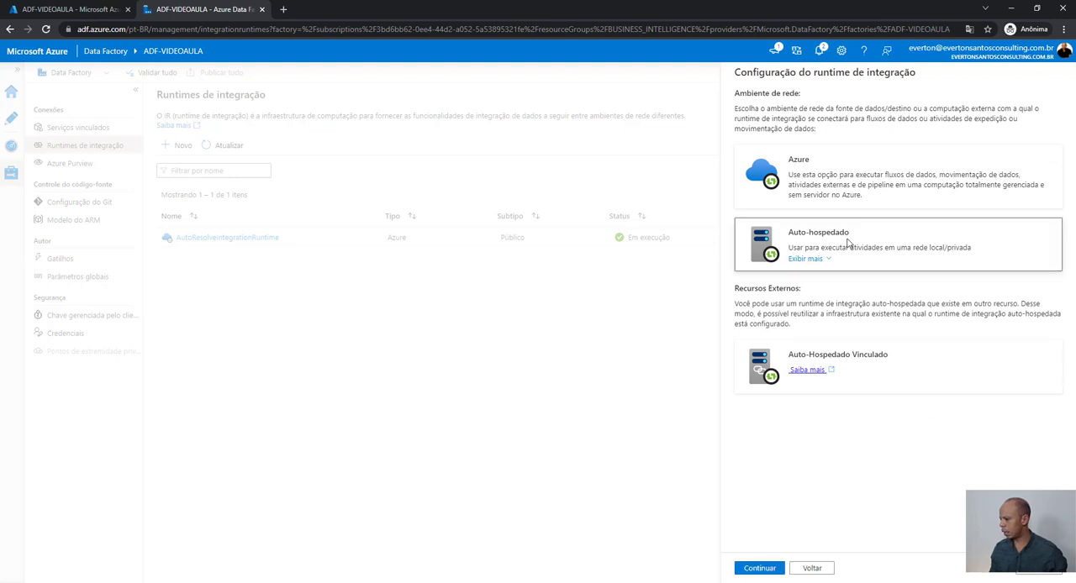
click(761, 569)
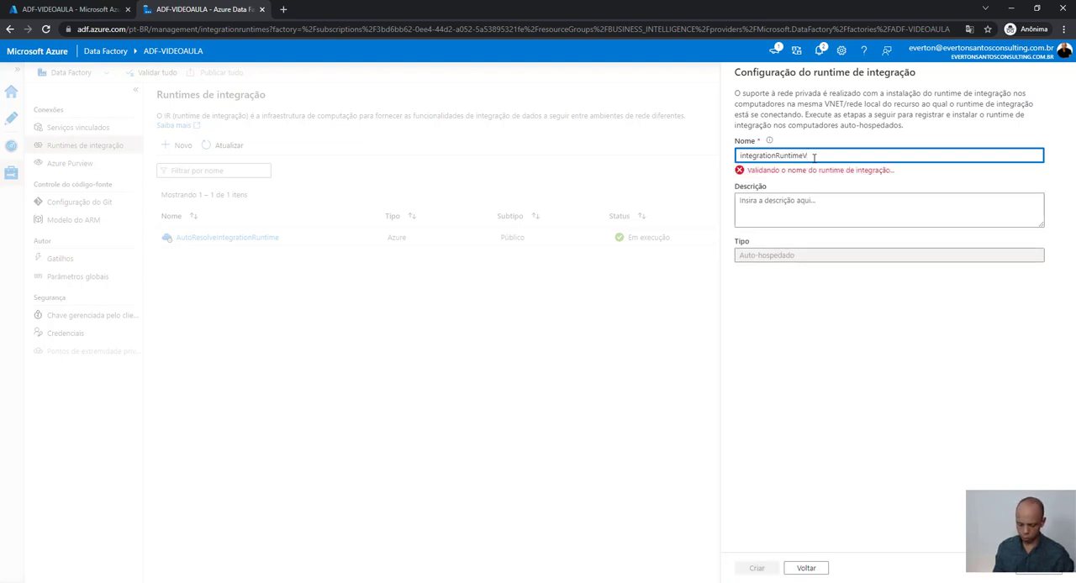
- Name the self-hosted runtime integrationRuntimeVideoAula, leave its description empty and create it
text(deoAula)
click(781, 203)
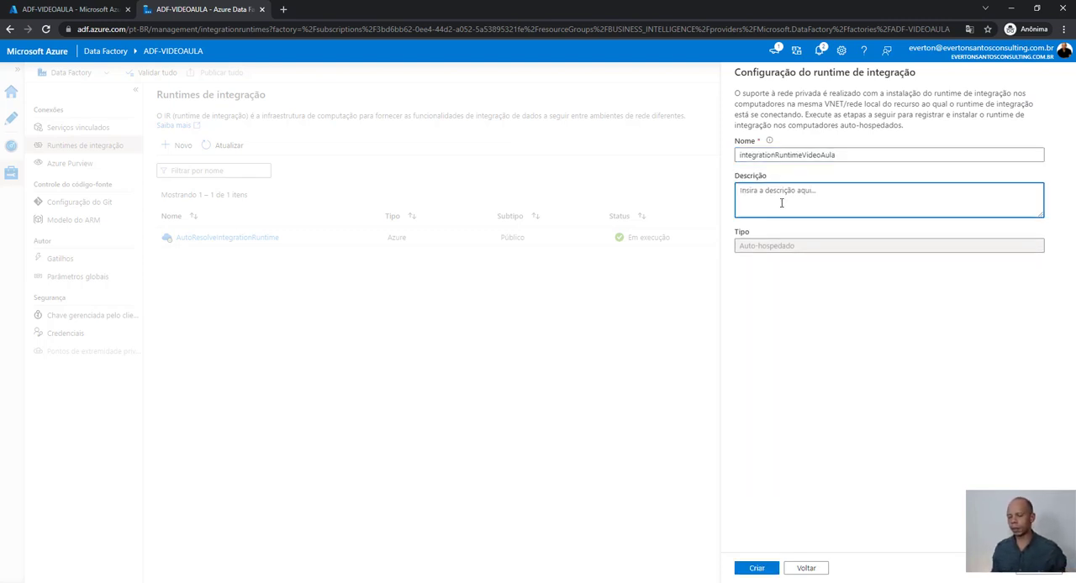
click(757, 569)
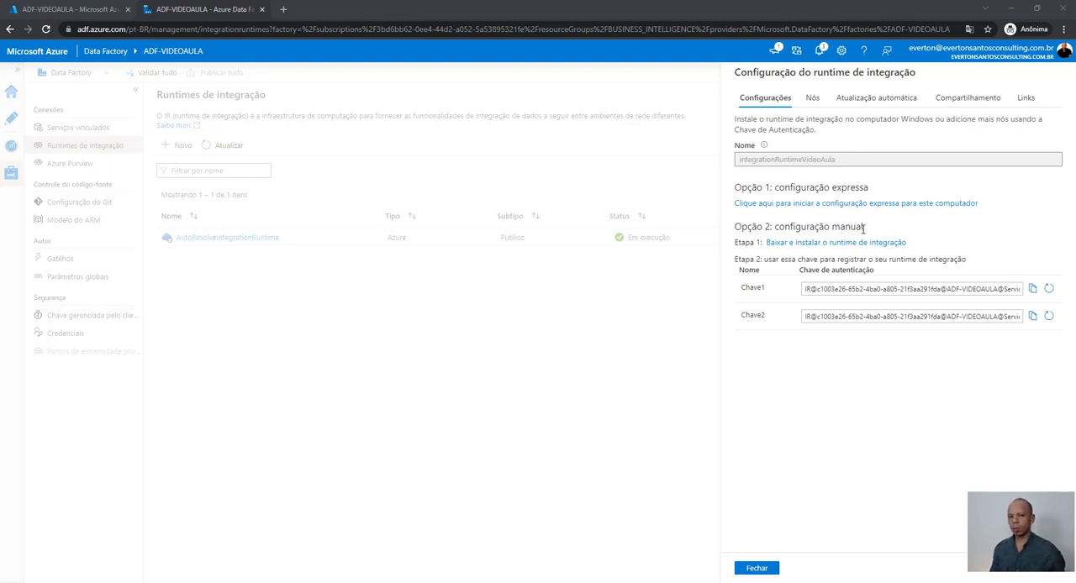
- Download the Microsoft Integration Runtime installer IntegrationRuntime_5.14.8055.1.msi for the manual setup
click(790, 249)
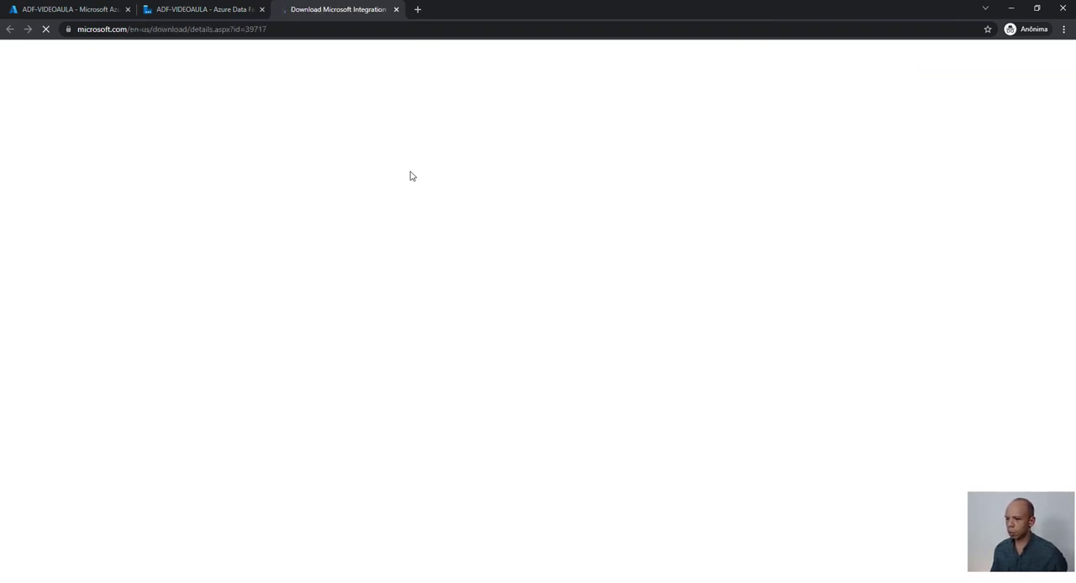
scroll(448, 341, down, 2)
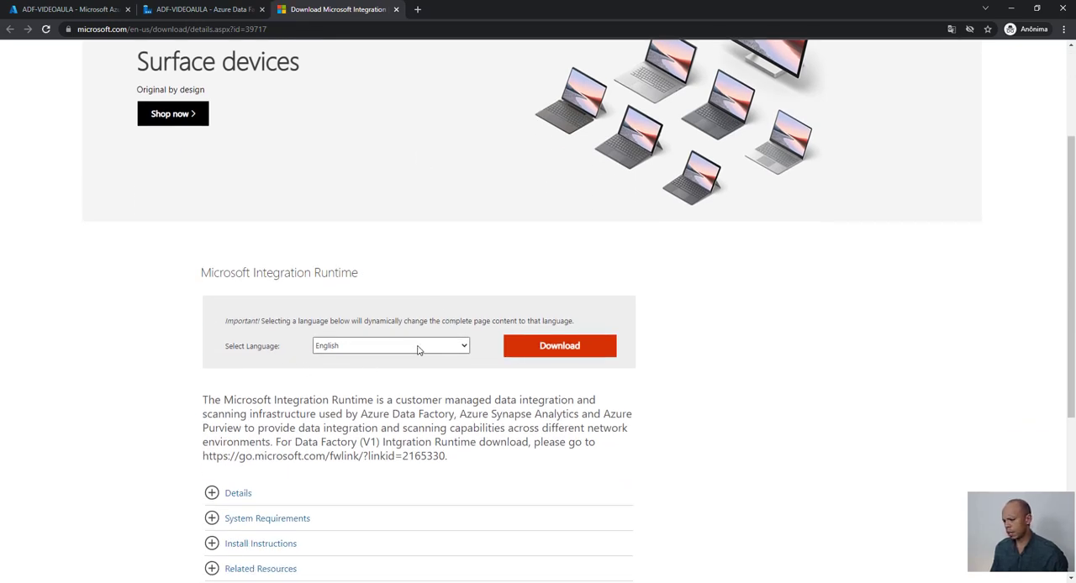
click(543, 356)
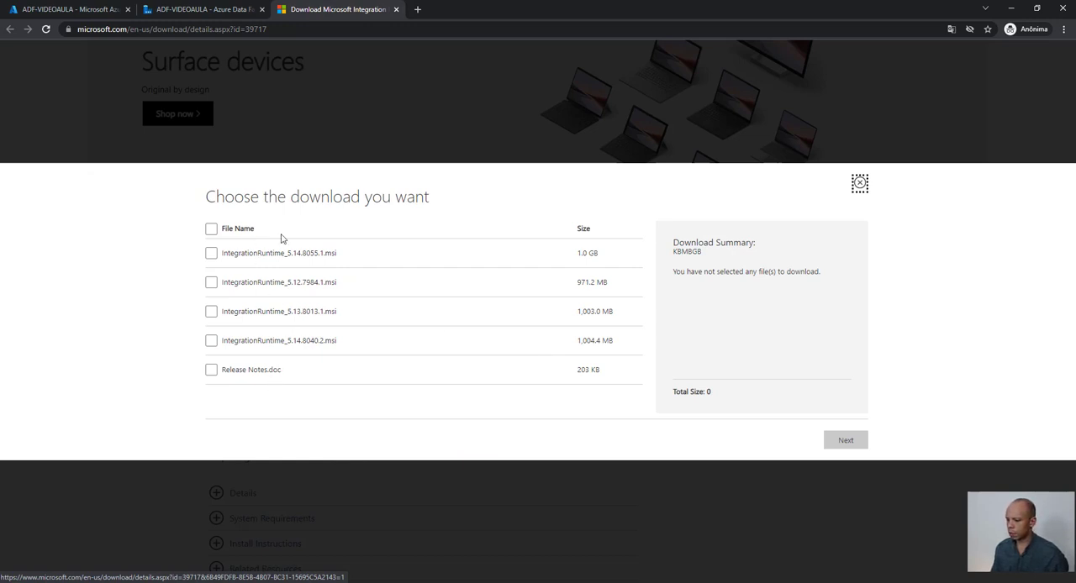
click(213, 254)
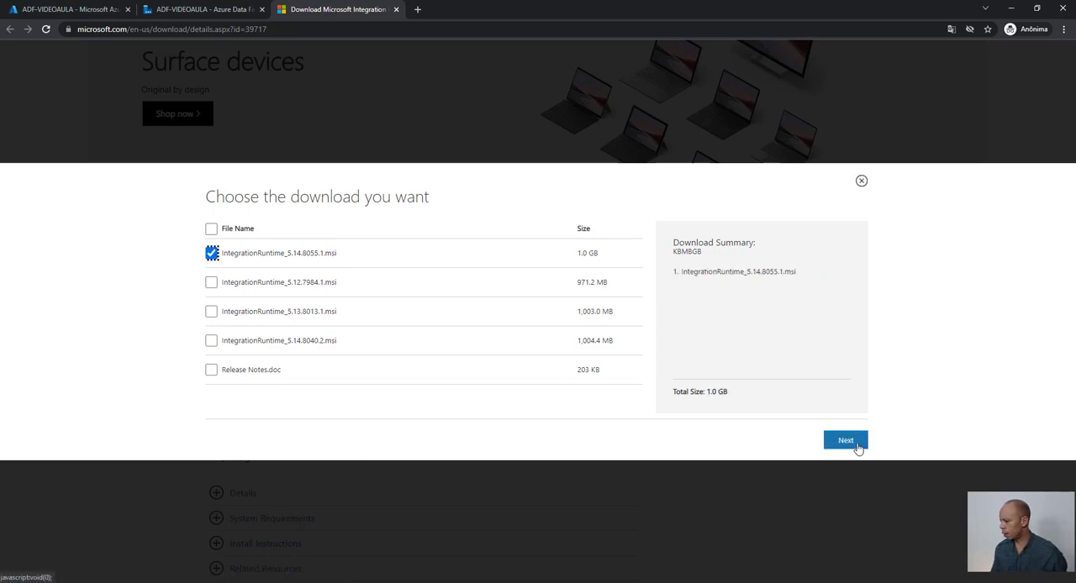
click(858, 448)
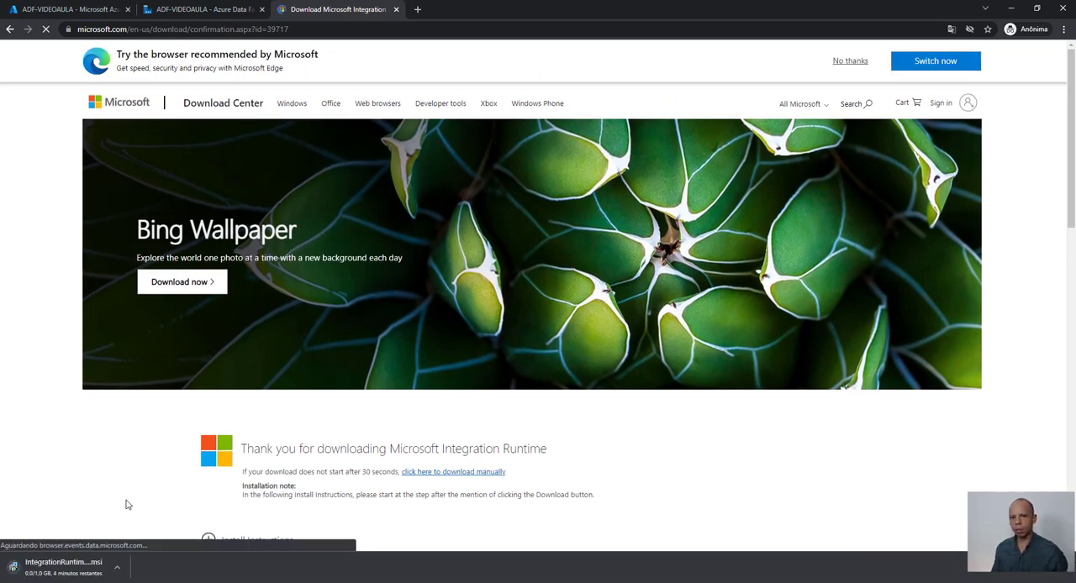
- Cancel the running download of the integration runtime installer
click(117, 572)
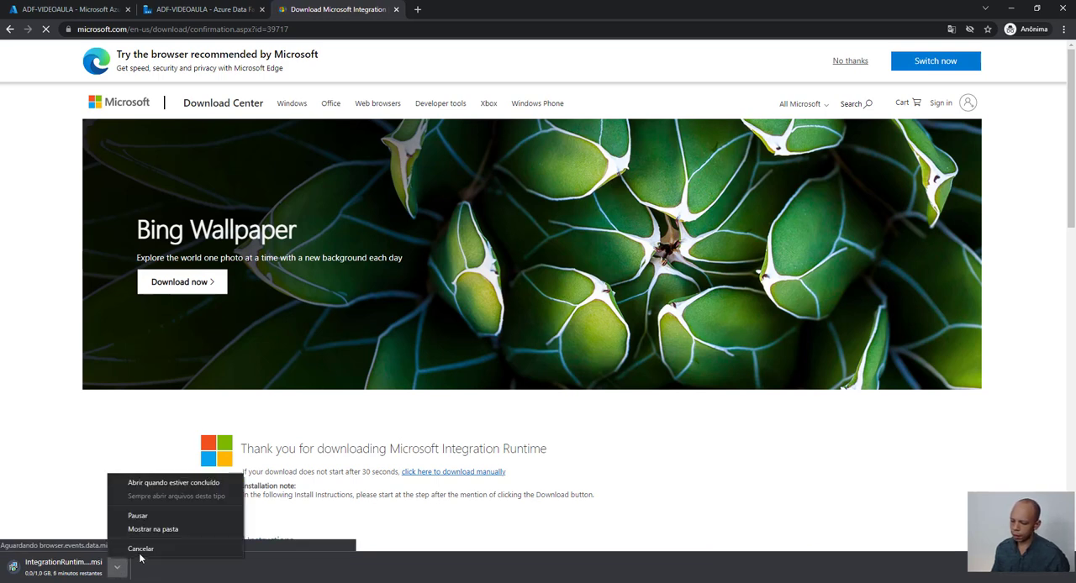
click(141, 555)
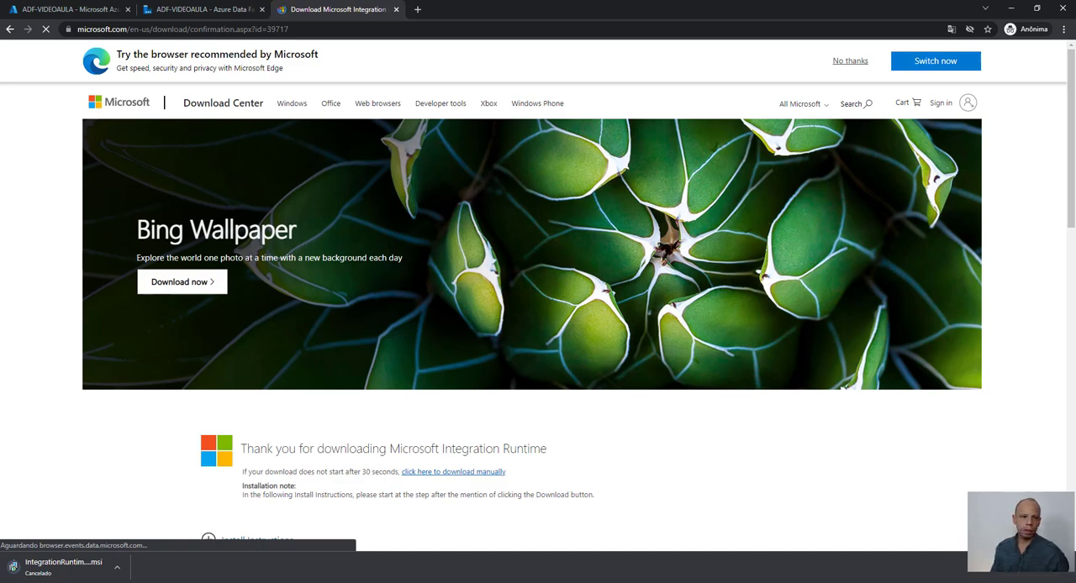
- Launch the IntegrationRuntime_5.14.8055.1.msi installer from the Downloads folder and set its language to Inglês (Estados Unidos)
drag(0, 69, 481, 171)
click(436, 306)
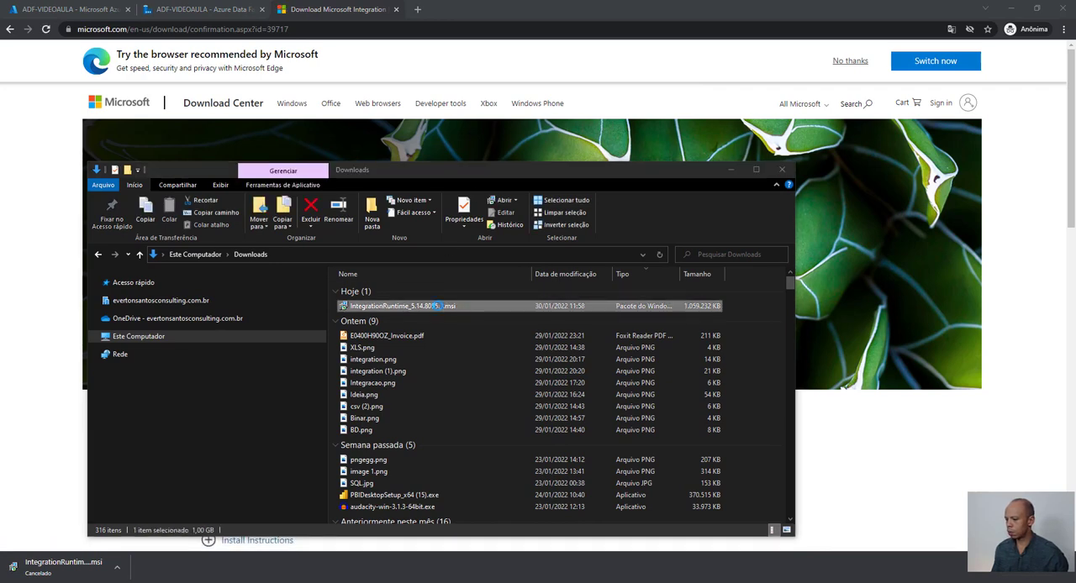
click(731, 170)
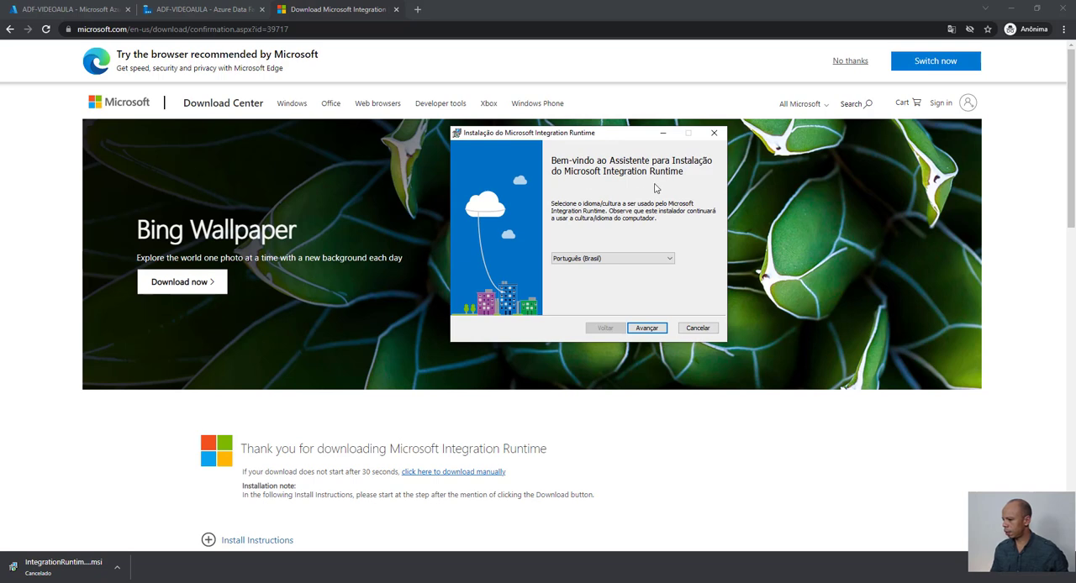
click(670, 260)
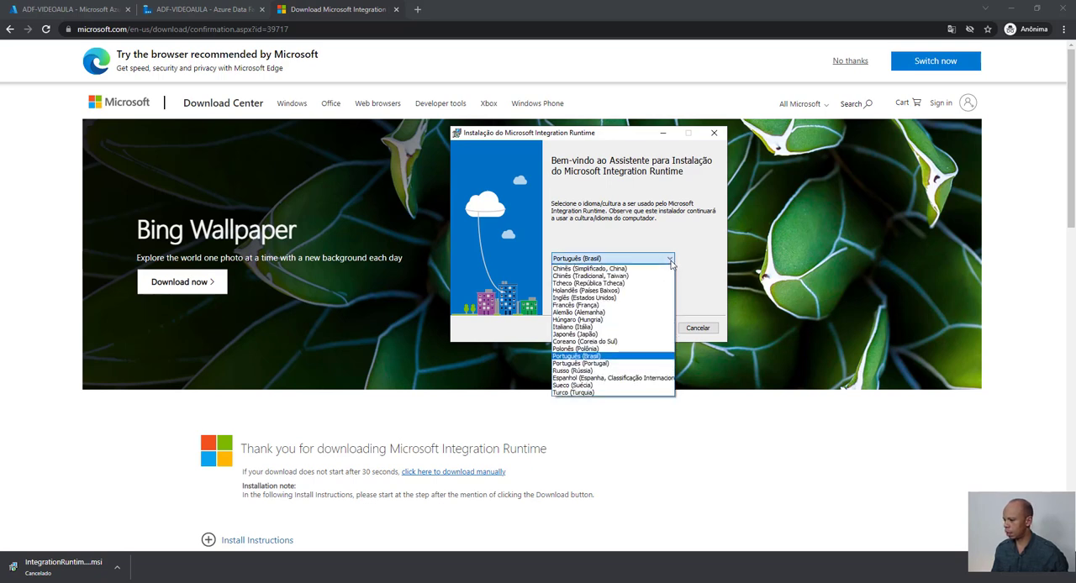
click(631, 298)
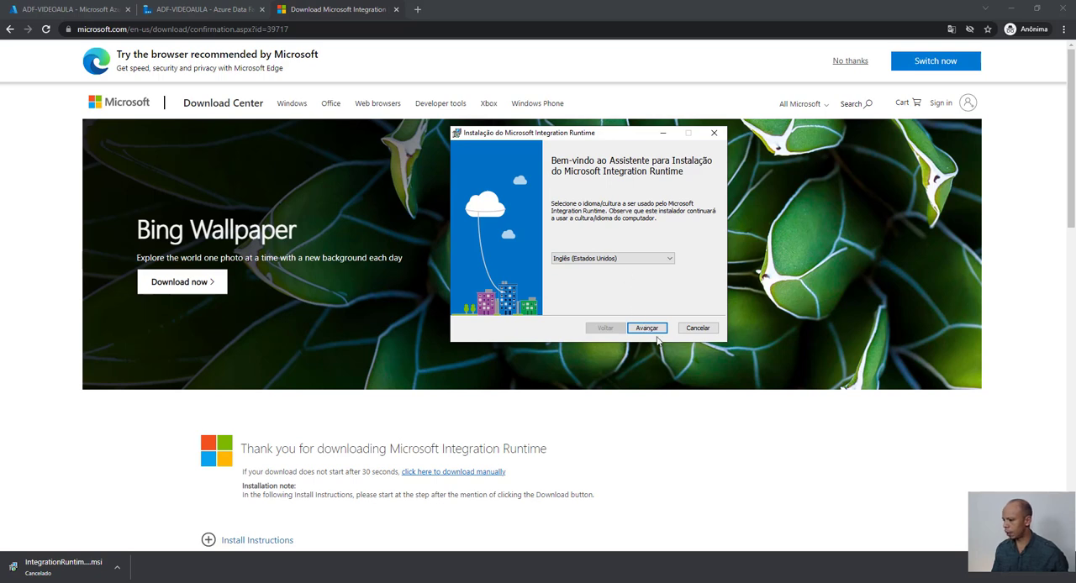
click(649, 328)
- Accept the license terms, keep the default folder C:\Program Files\Microsoft Integration Runtime\ and complete the installation
click(480, 304)
click(647, 329)
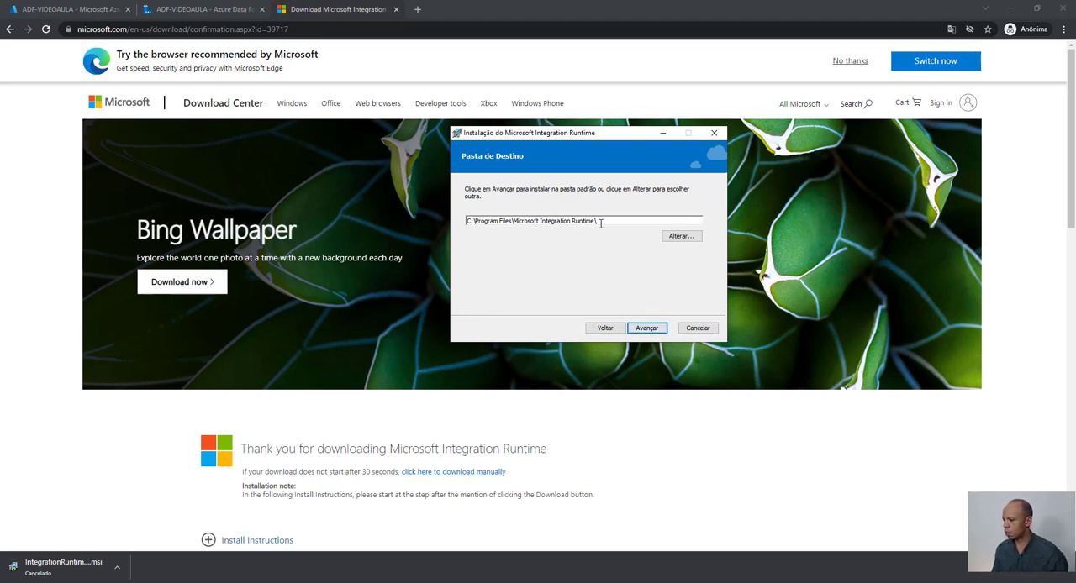
click(647, 328)
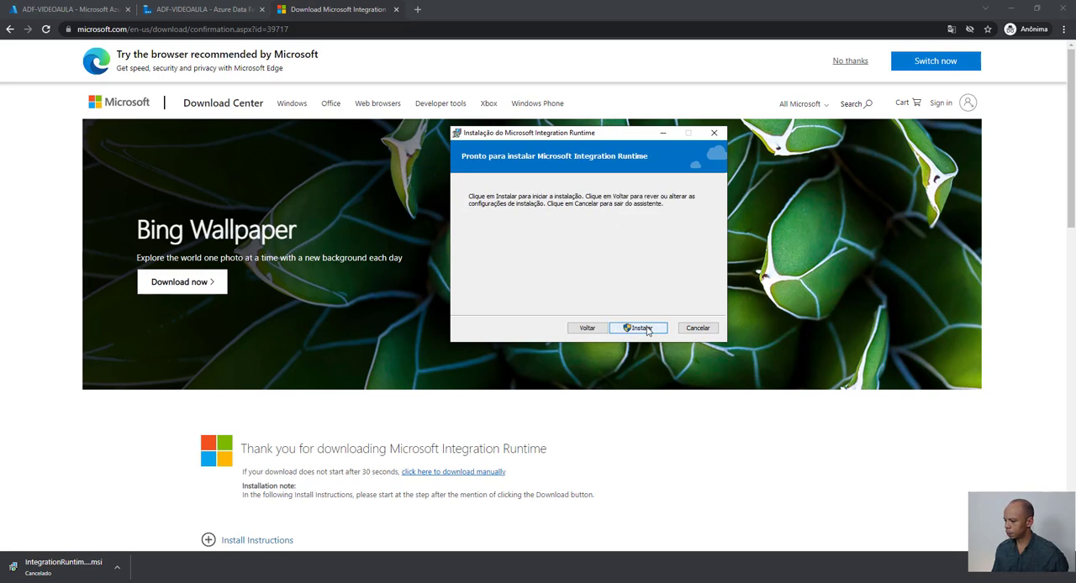
click(640, 328)
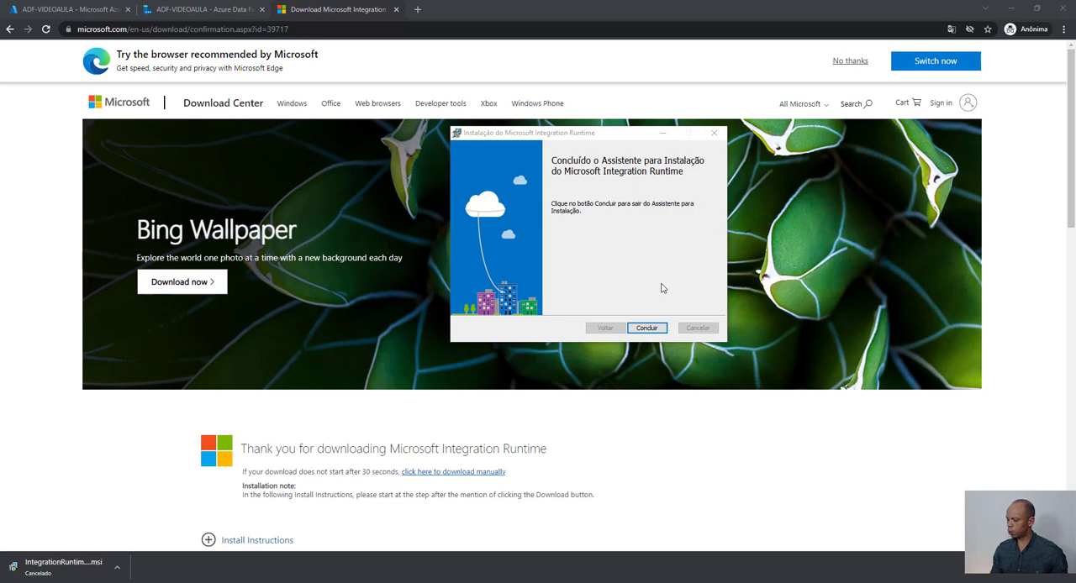
click(657, 330)
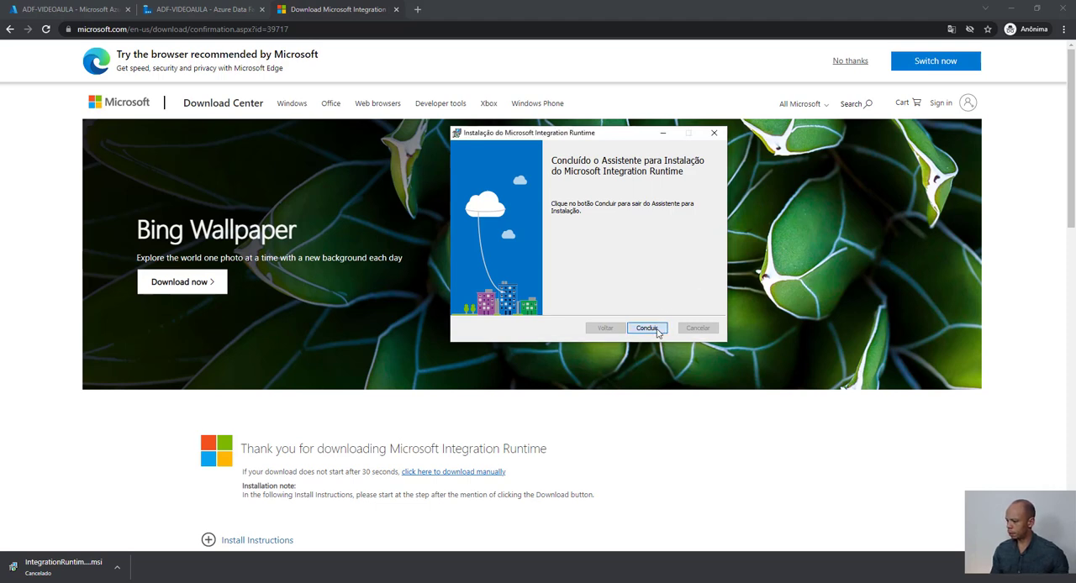
click(658, 329)
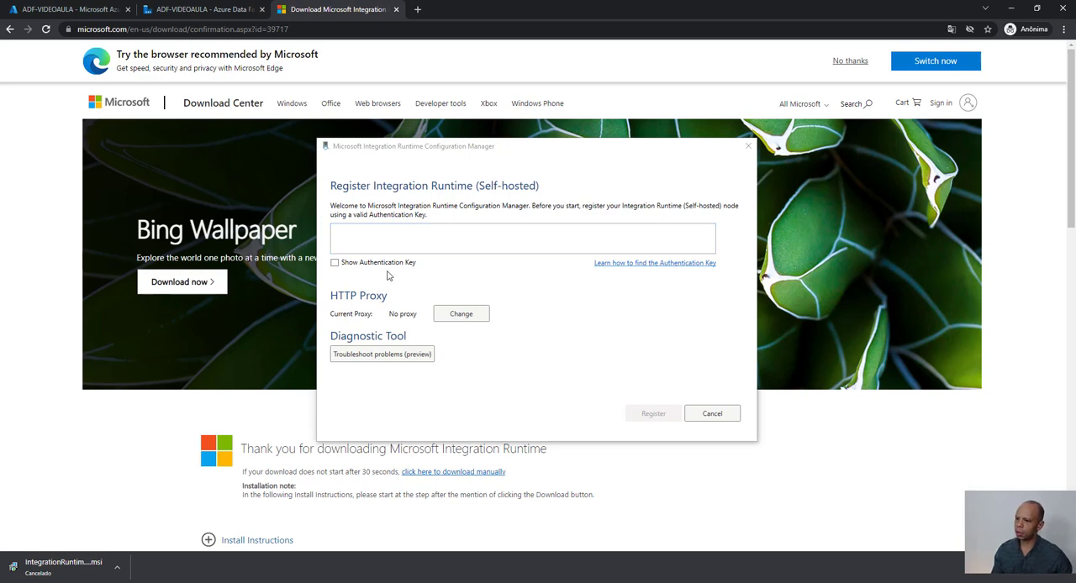
- Register the self-hosted runtime in the Configuration Manager by pasting the Chave1 authentication key copied from the data factory
click(208, 9)
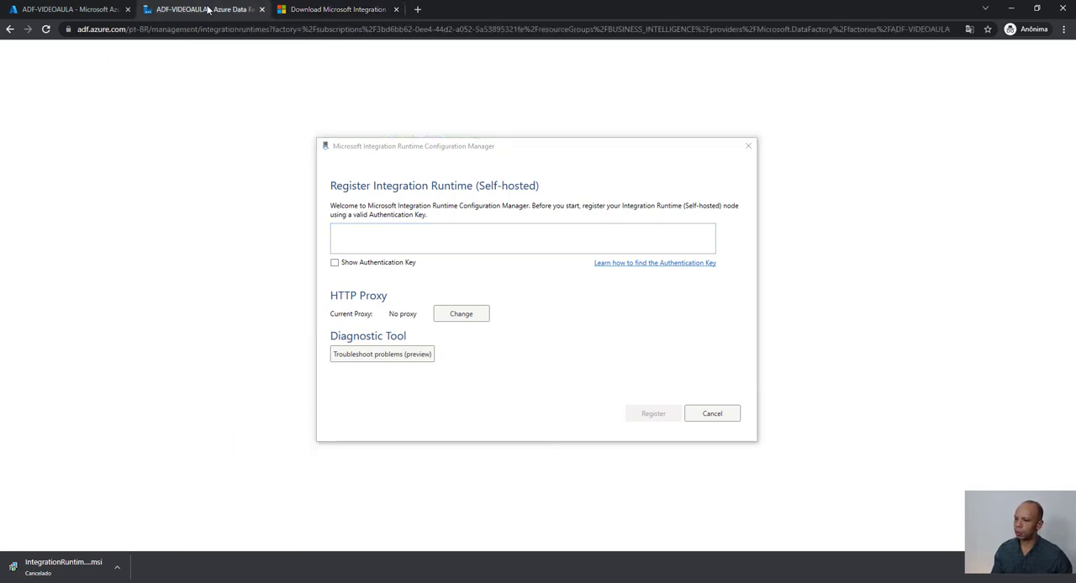
click(549, 148)
drag(607, 142, 400, 103)
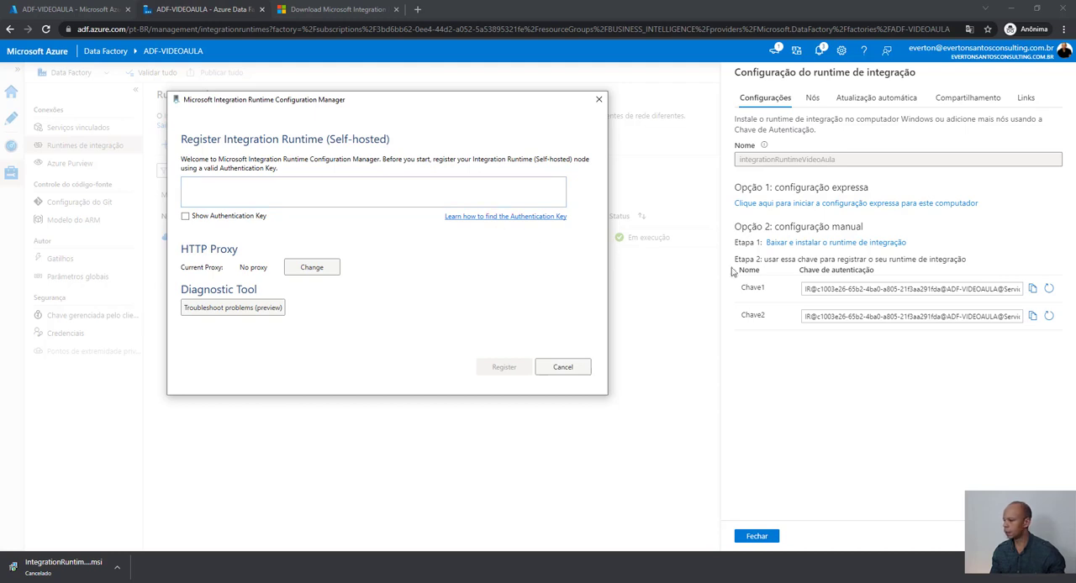
click(1033, 290)
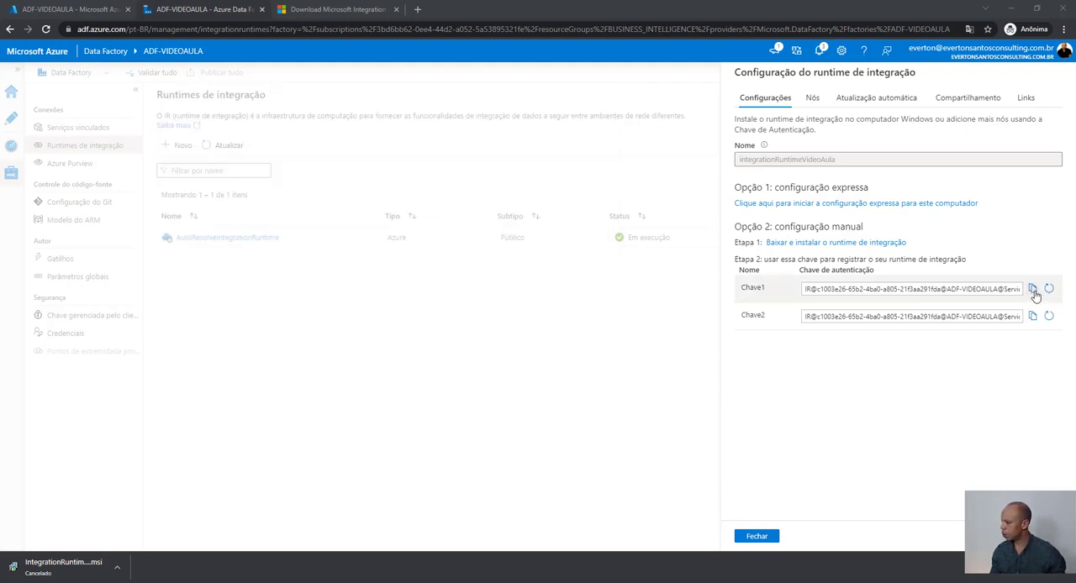
click(1033, 290)
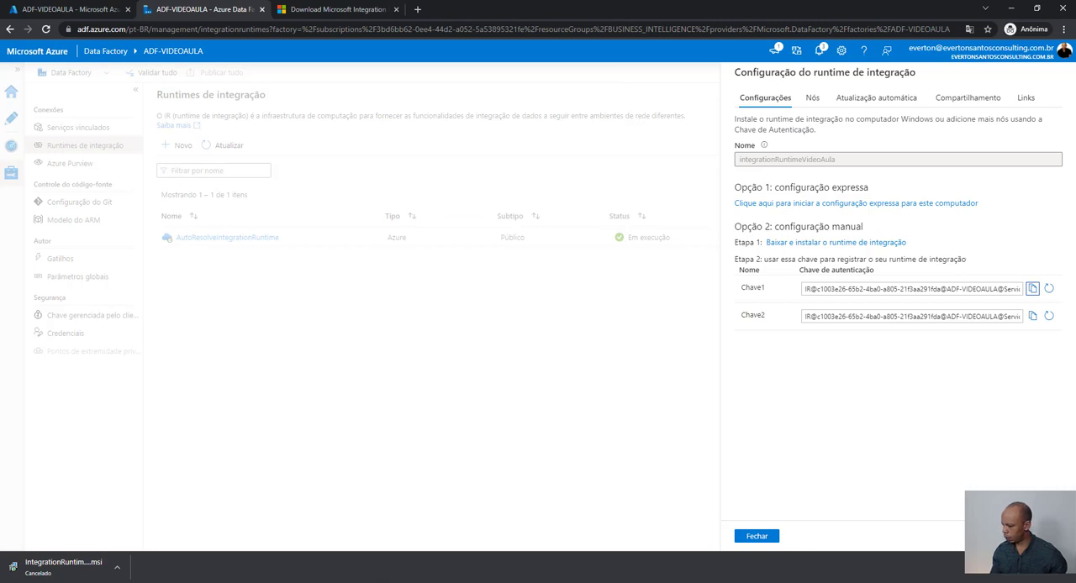
key(alt+Tab)
click(236, 190)
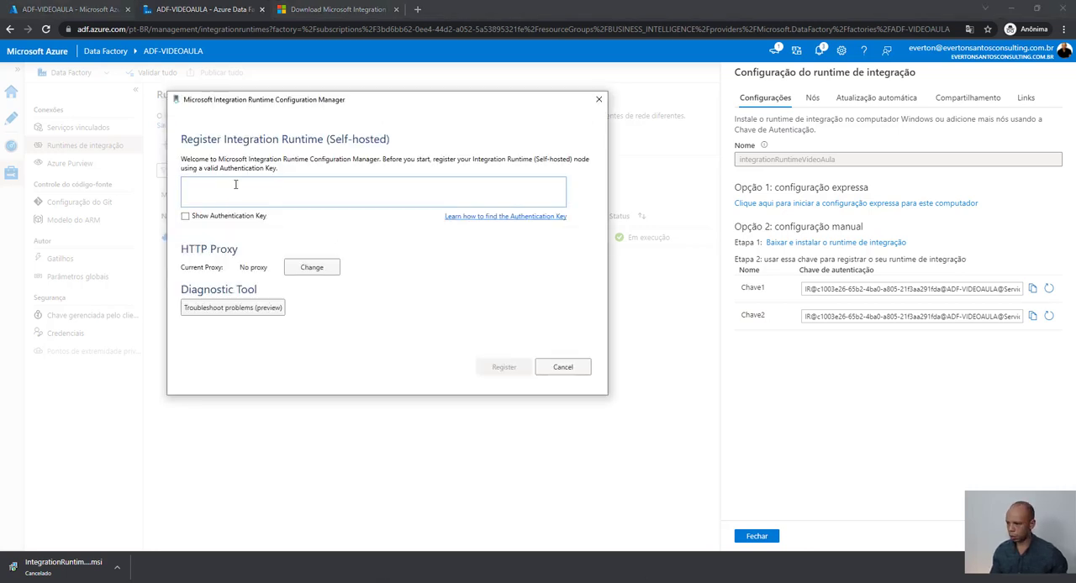
key(ctrl+v)
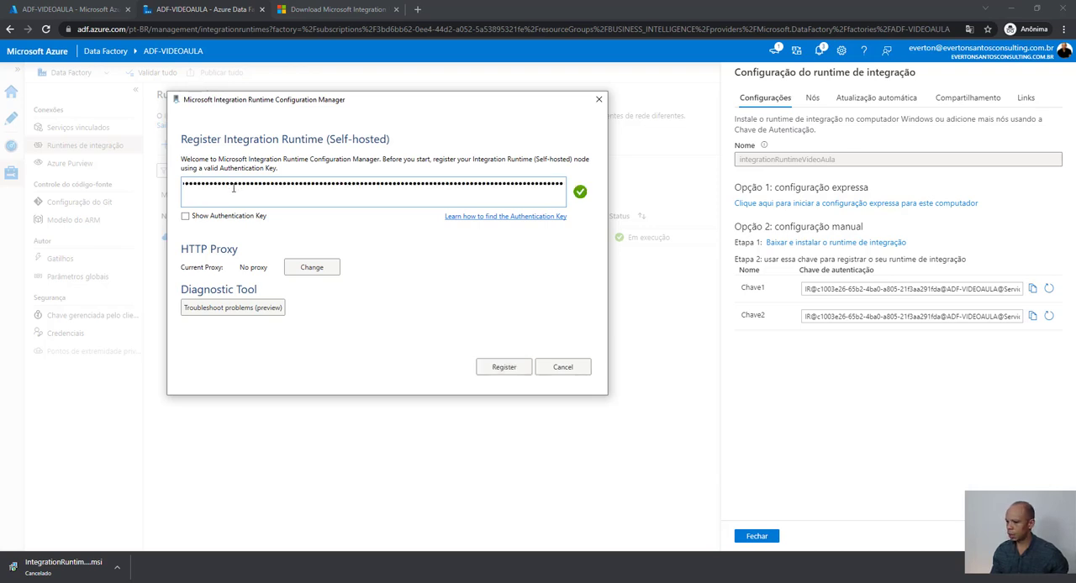
click(503, 372)
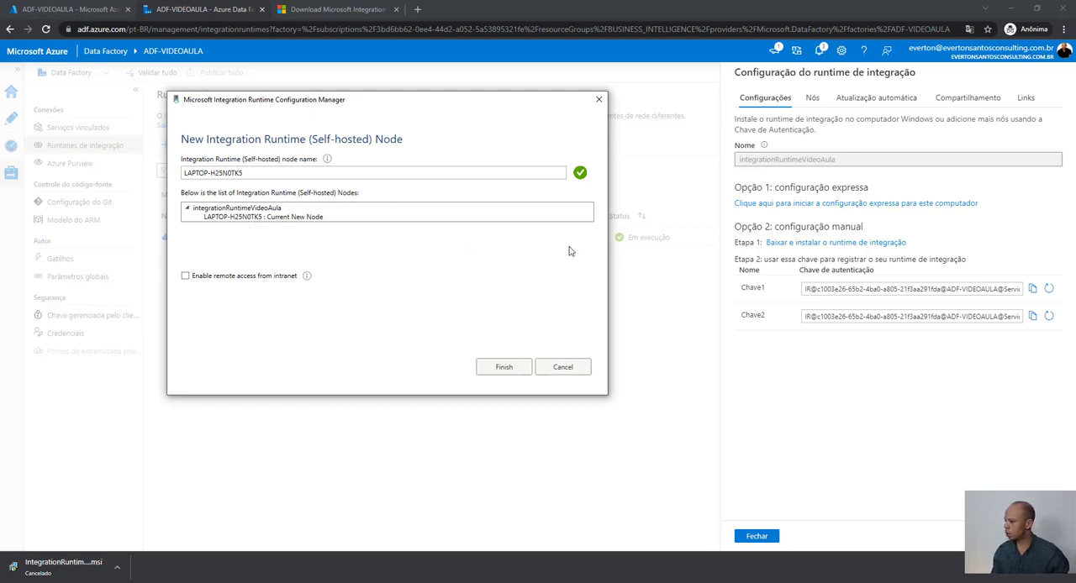
- Finish adding this computer as a node of integrationRuntimeVideoAula, check it in the Configuration Manager and close the manager
click(504, 369)
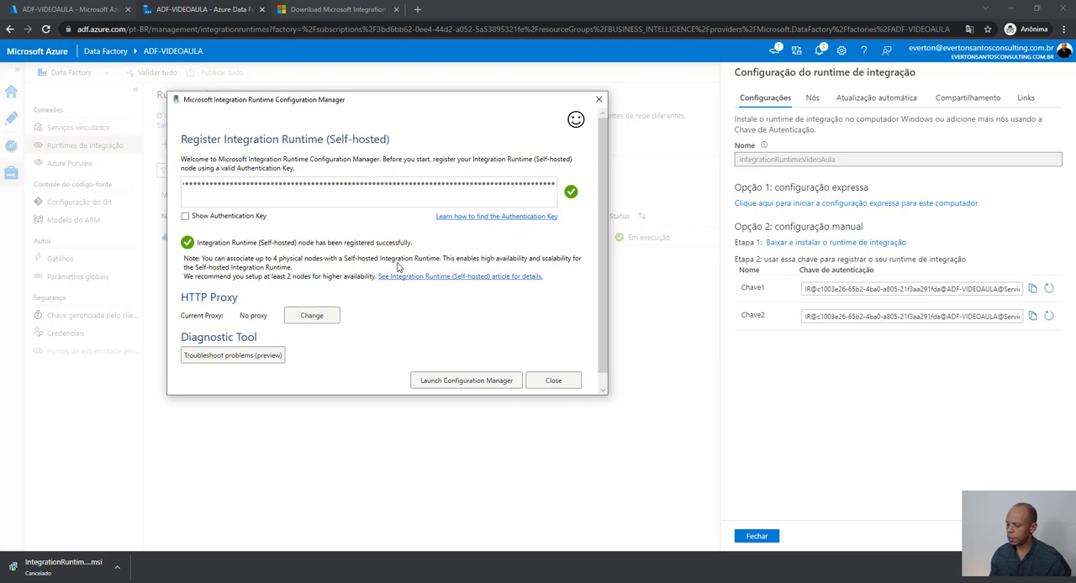
click(473, 385)
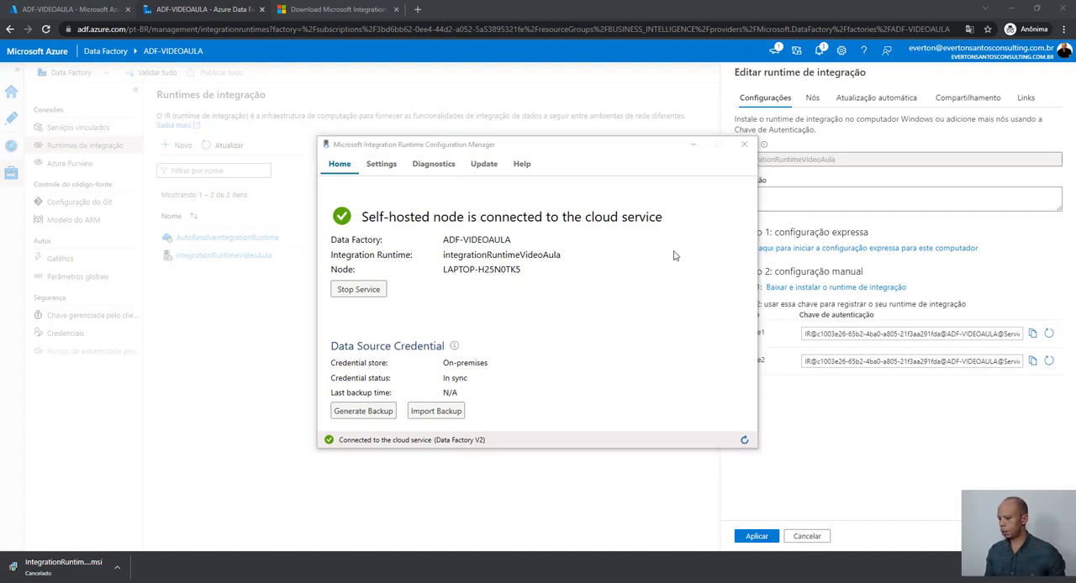
click(745, 144)
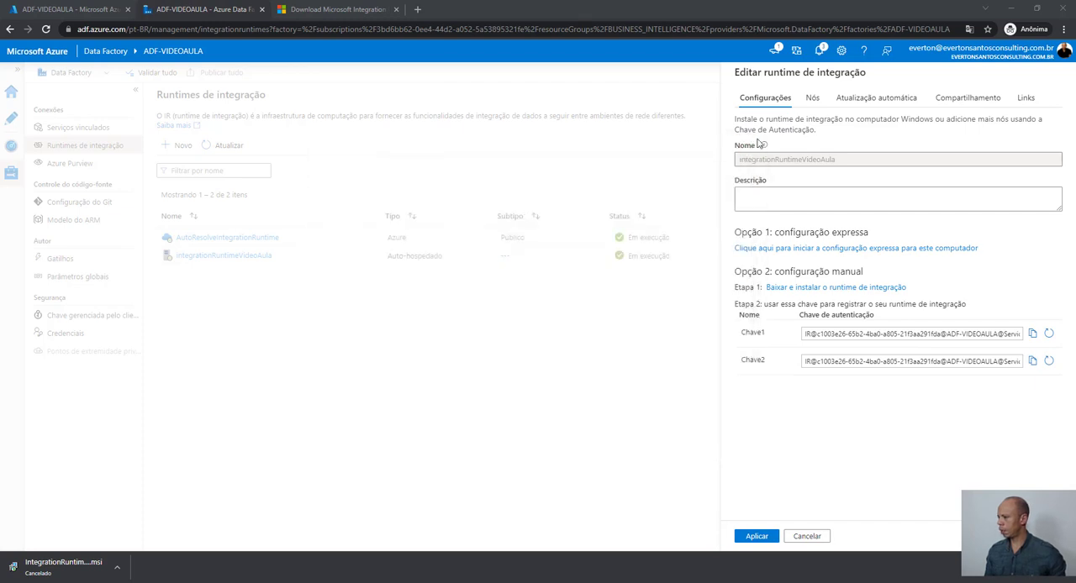
- Examine the node list, automatic update settings and sharing options of integrationRuntimeVideoAula
click(813, 98)
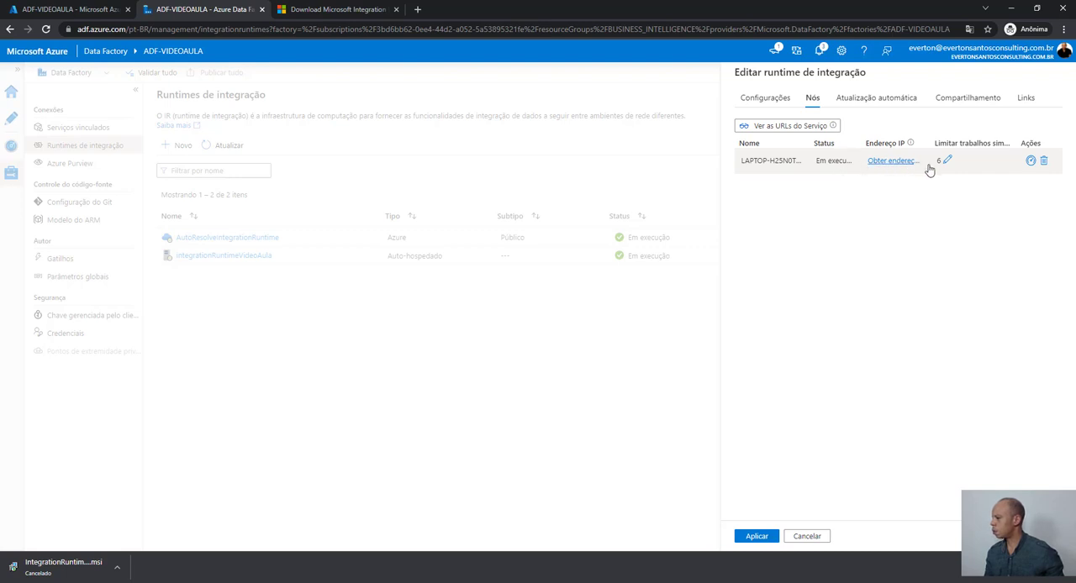
click(861, 104)
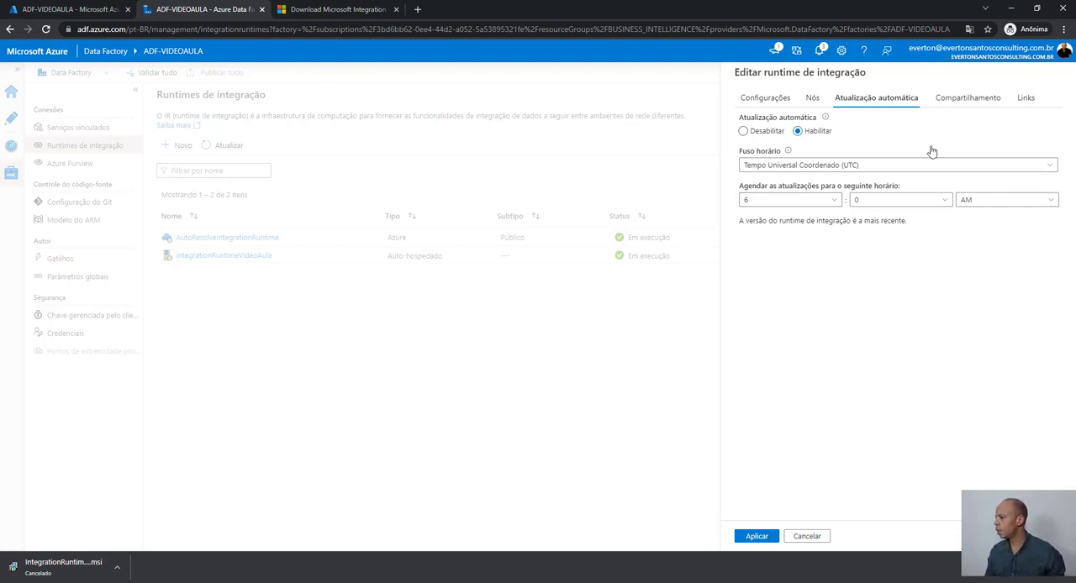
click(951, 104)
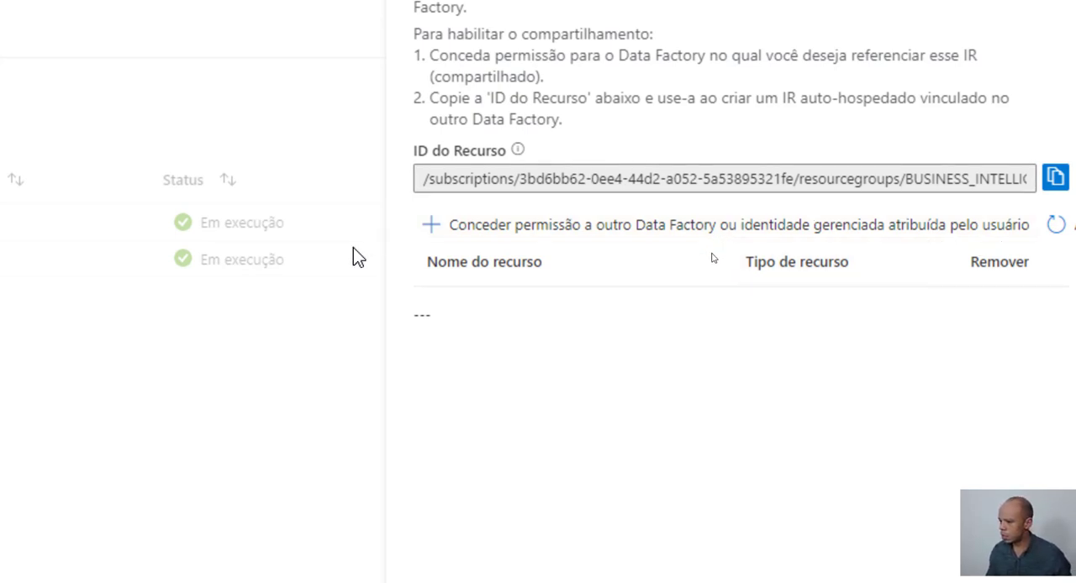
click(485, 229)
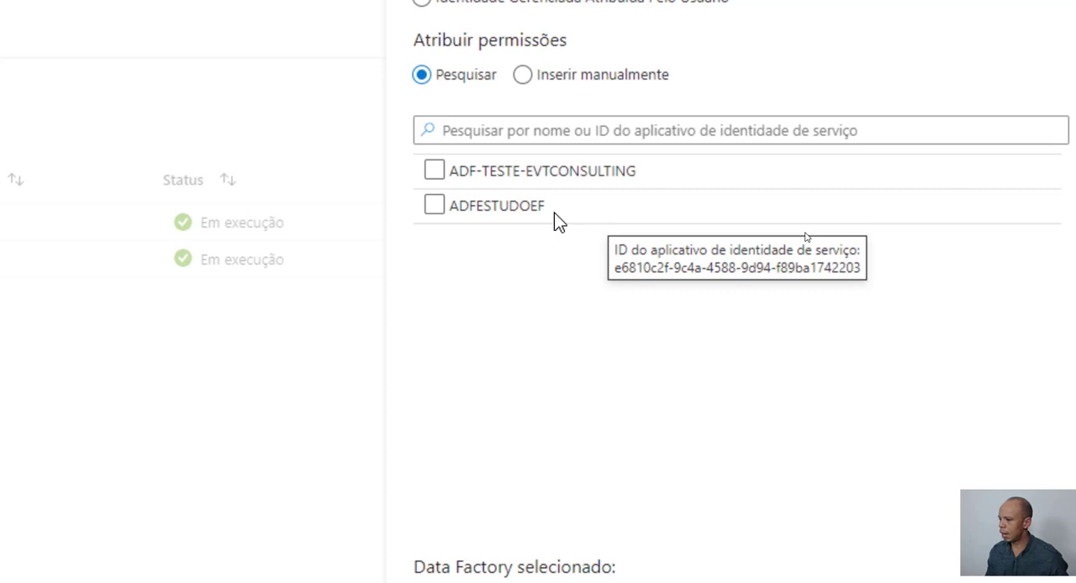
click(484, 180)
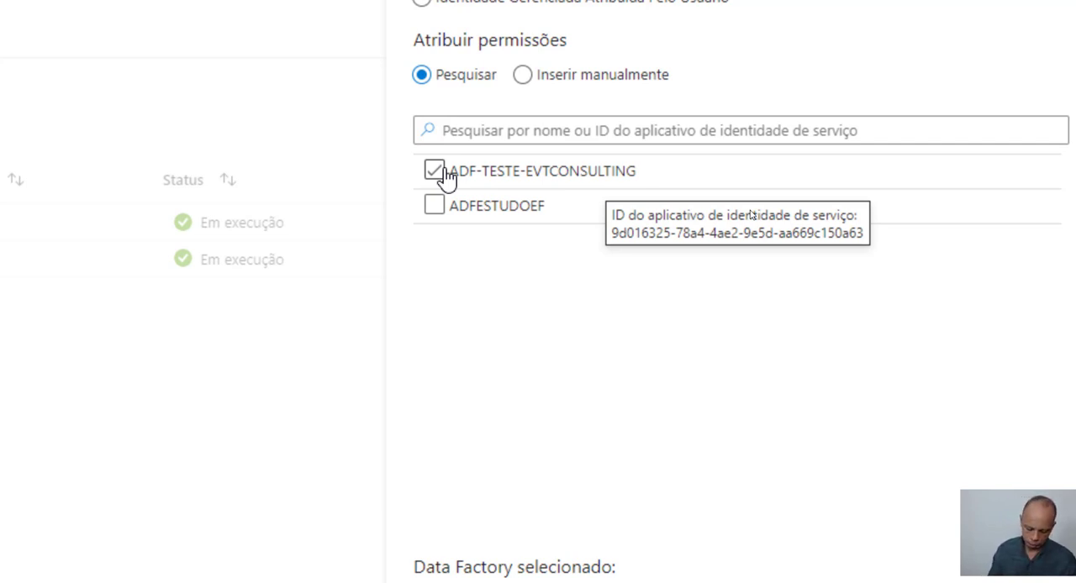
click(436, 171)
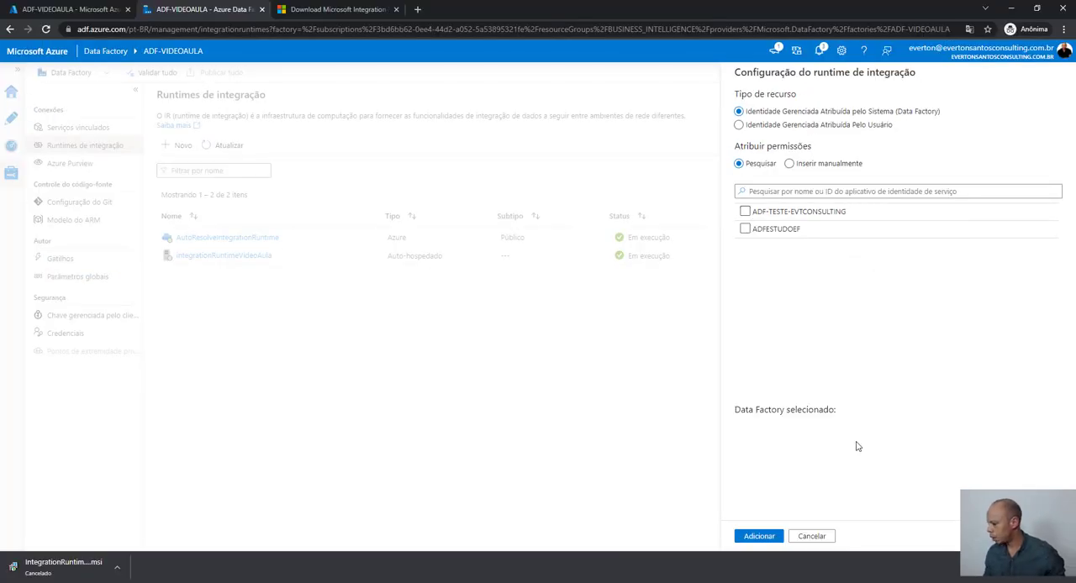
click(817, 537)
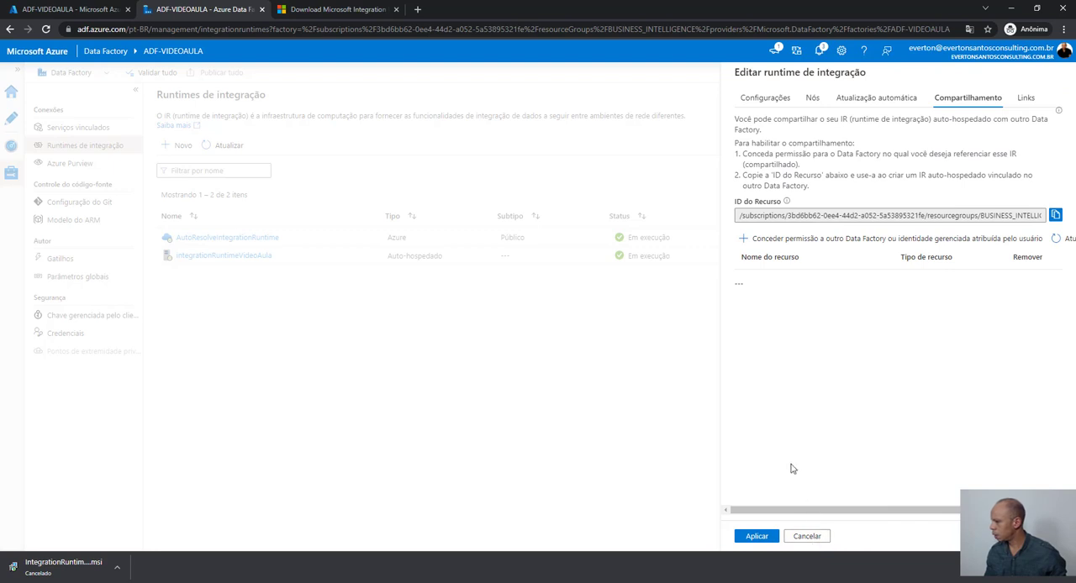
- Leave the integration runtime editing without applying changes and start a new linked service in the data factory
click(805, 536)
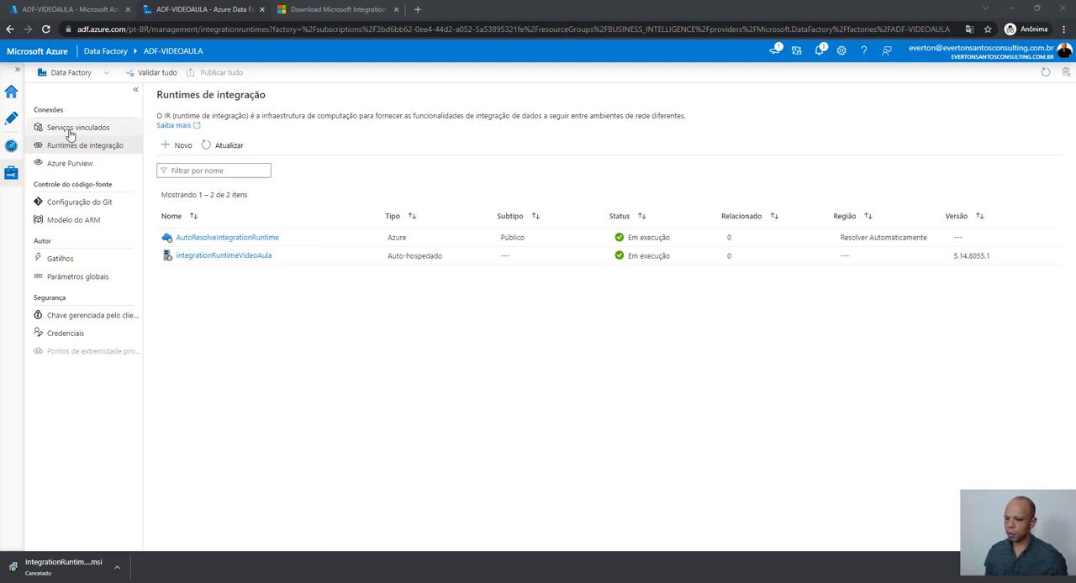
click(71, 132)
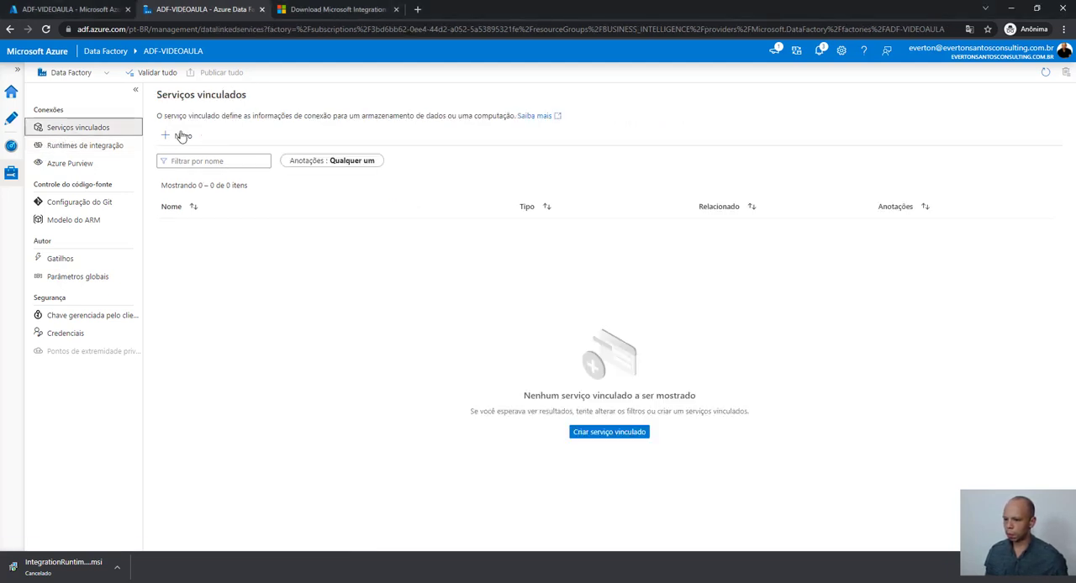
click(178, 137)
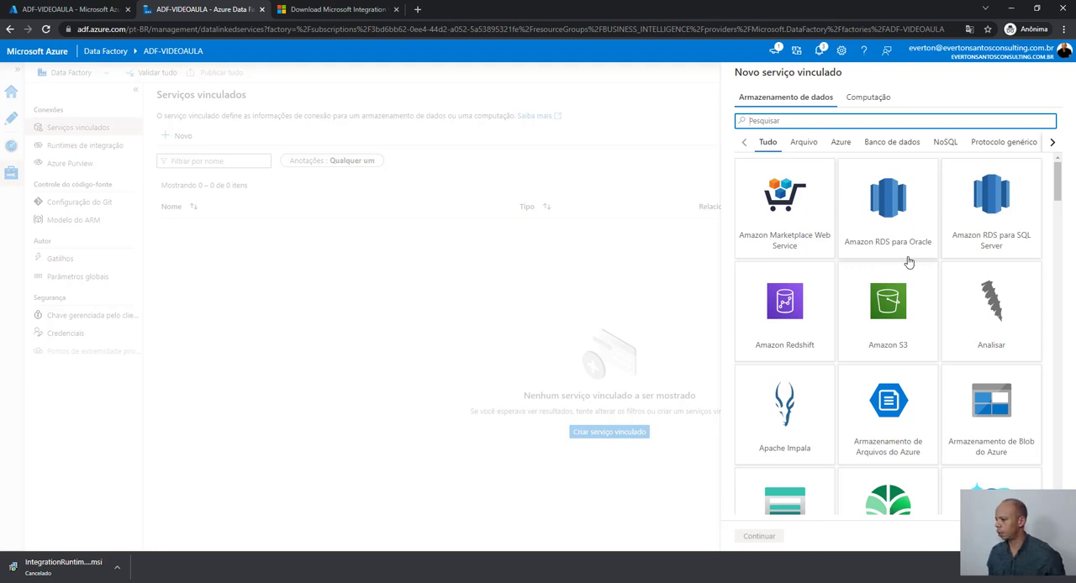
- Examine the available data store connectors in the Arquivo, Azure, Banco de dados and NoSQL categories
click(807, 143)
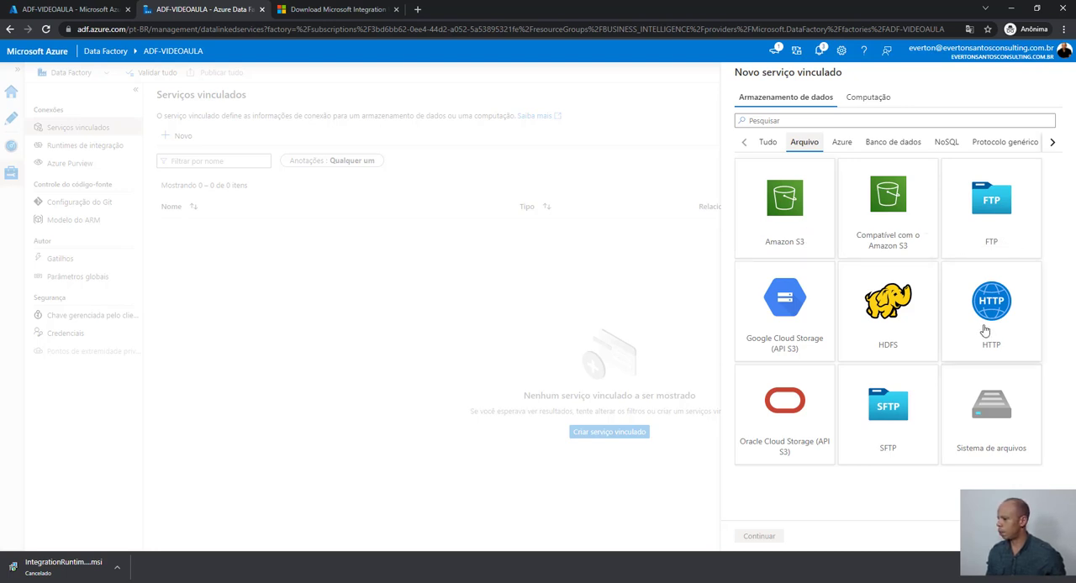
click(841, 142)
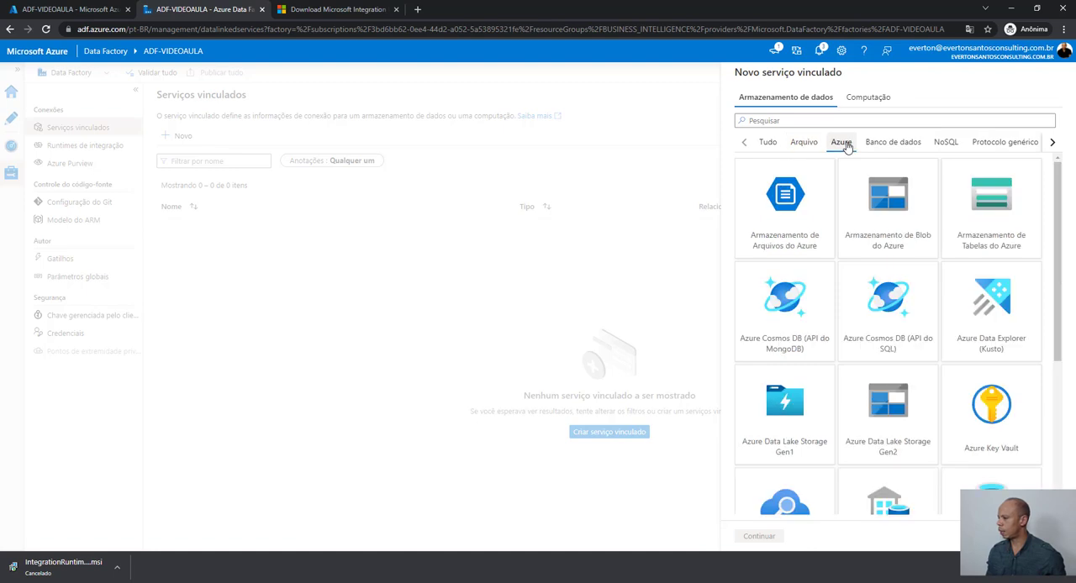
scroll(871, 343, down, 1)
scroll(871, 343, down, 3)
scroll(872, 337, up, 3)
click(879, 145)
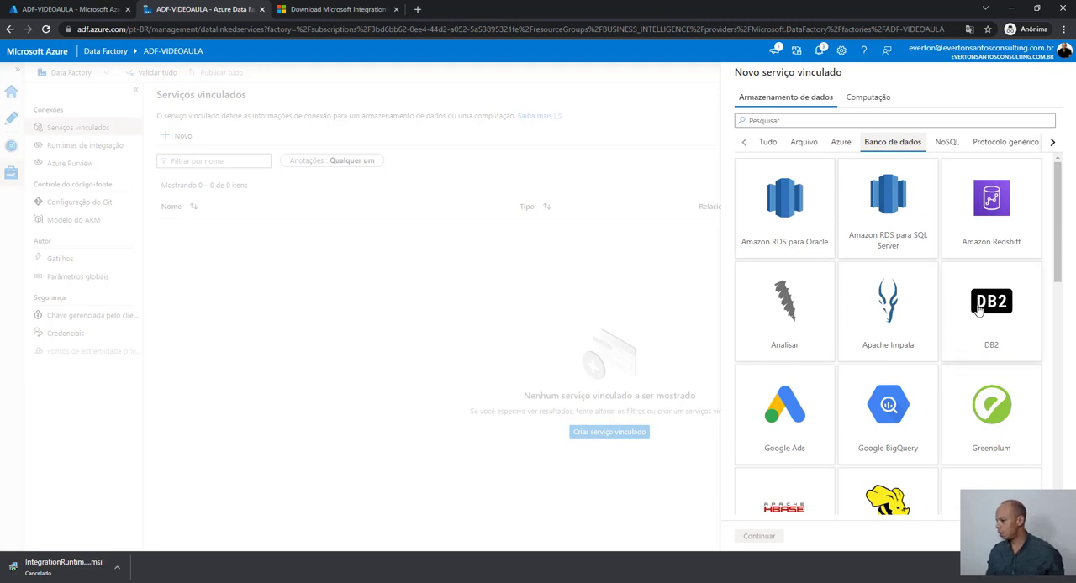
scroll(976, 290, down, 1)
scroll(978, 295, down, 3)
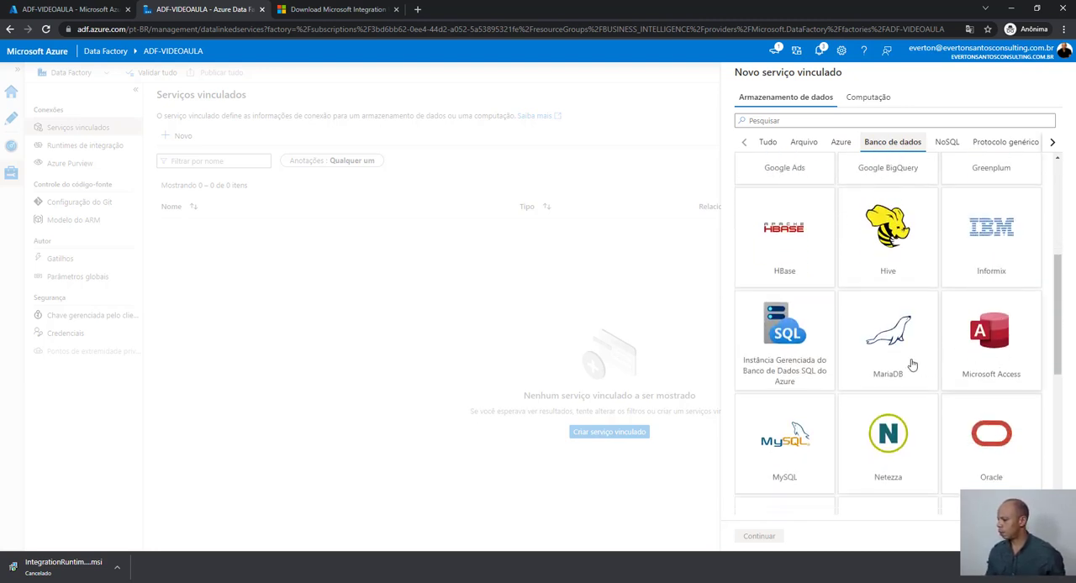
scroll(878, 319, down, 3)
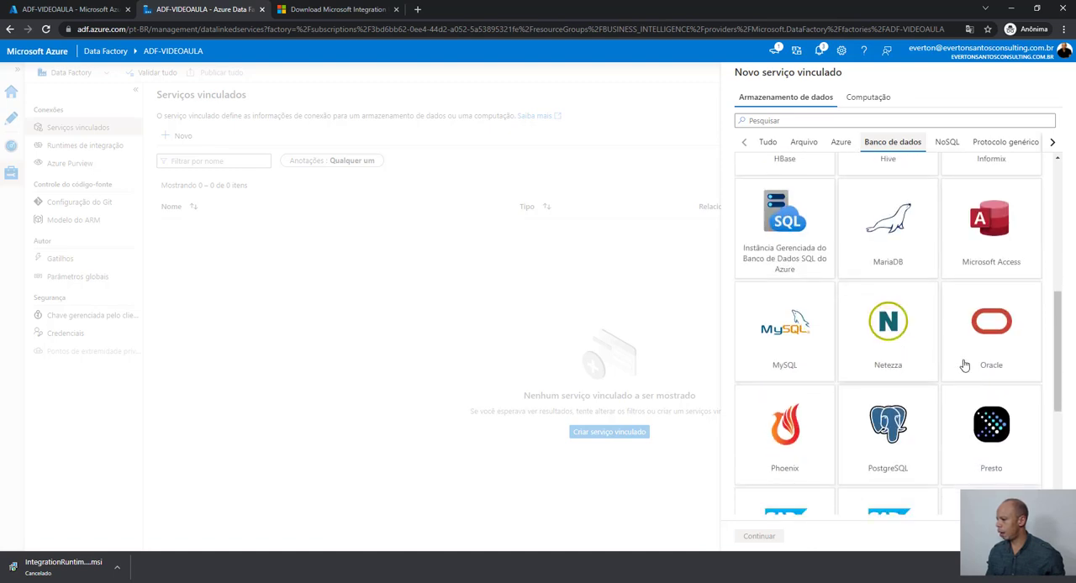
scroll(892, 441, down, 2)
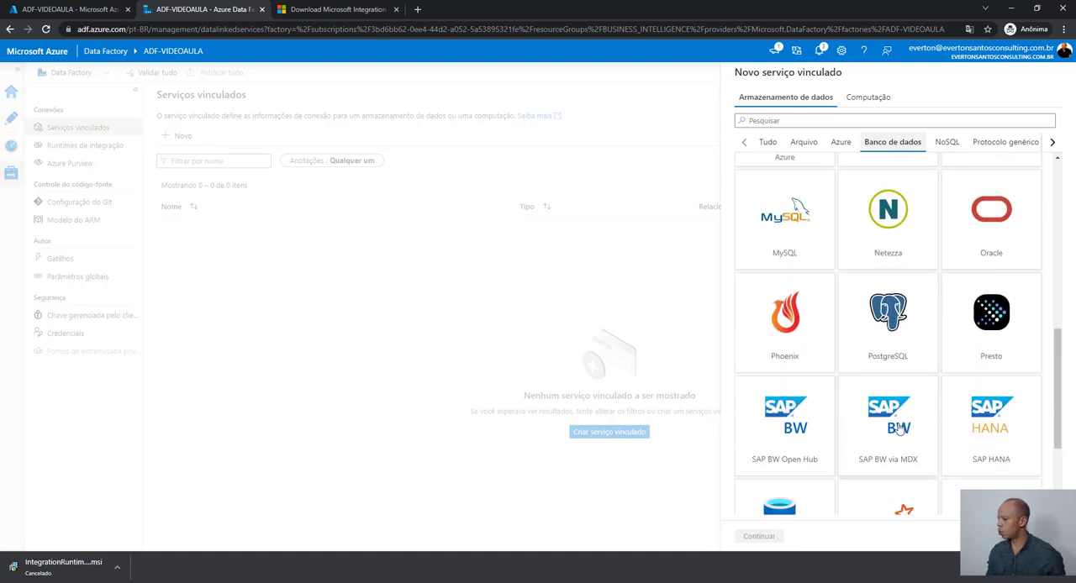
scroll(891, 438, up, 5)
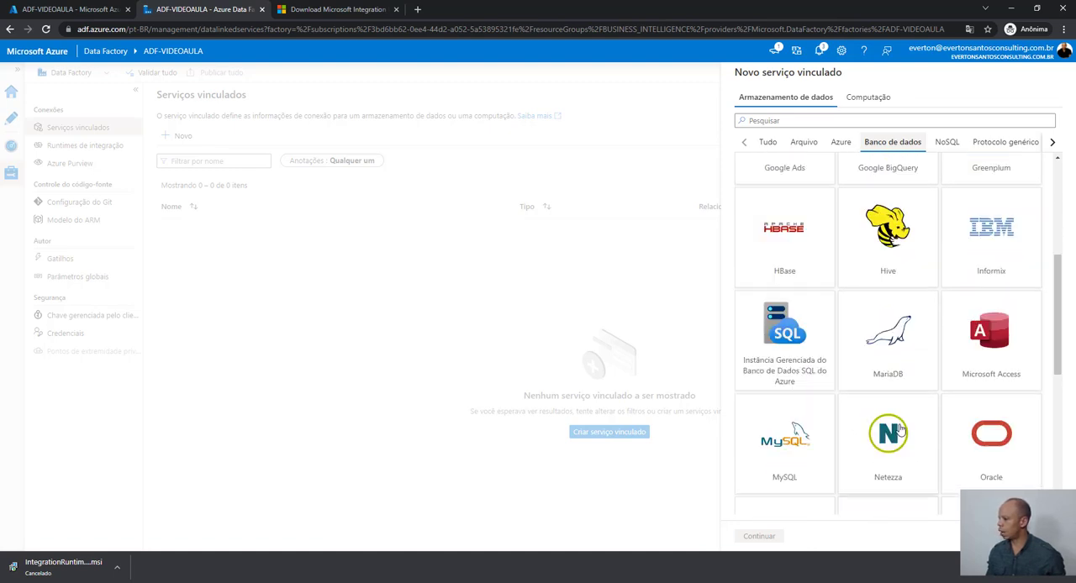
click(945, 144)
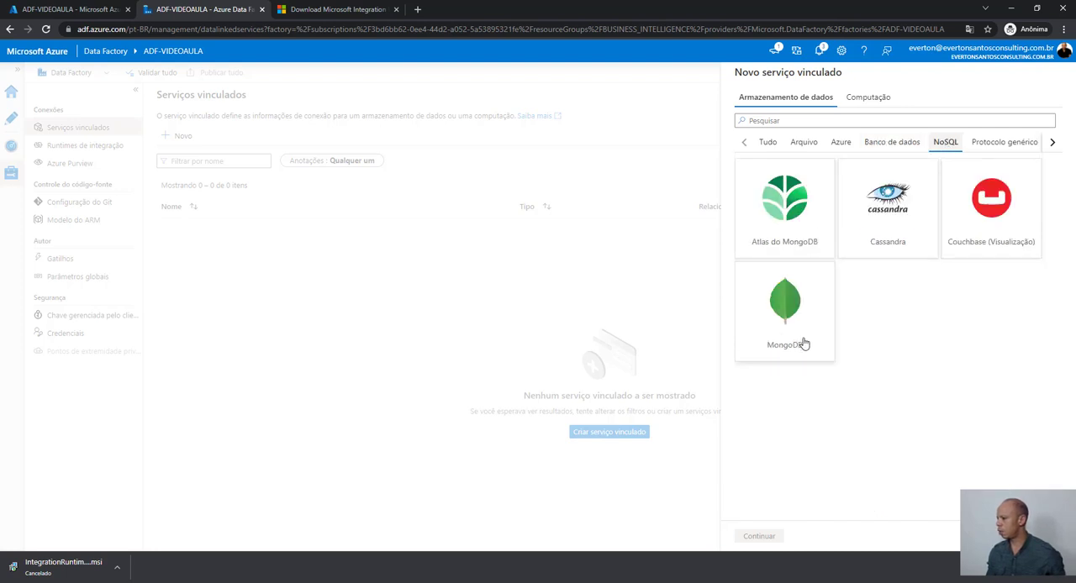
click(1049, 146)
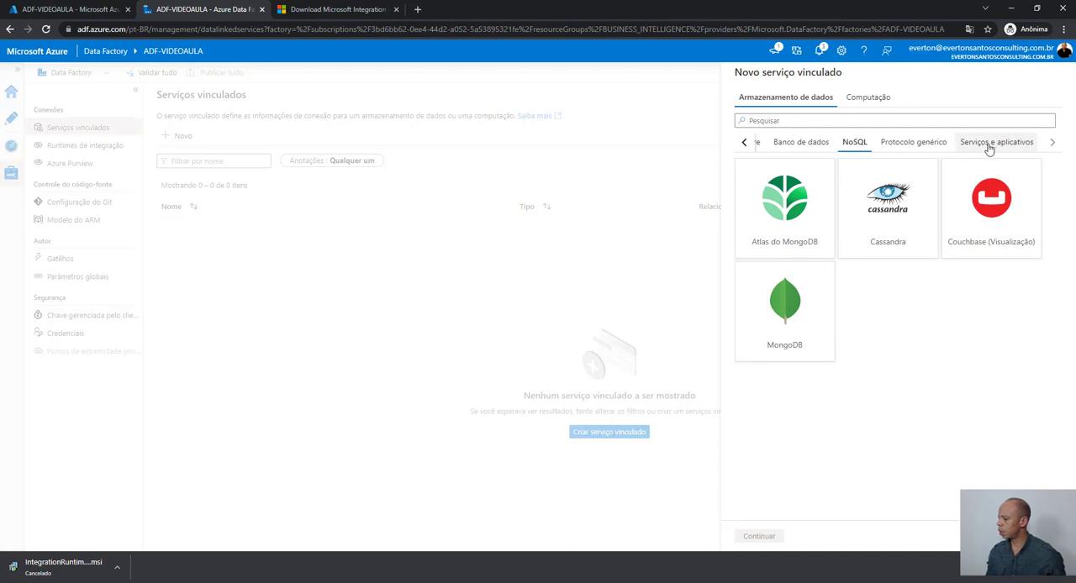
- Search the Banco de dados connectors for "sql" and continue with Servidor SQL as the linked service type
click(817, 144)
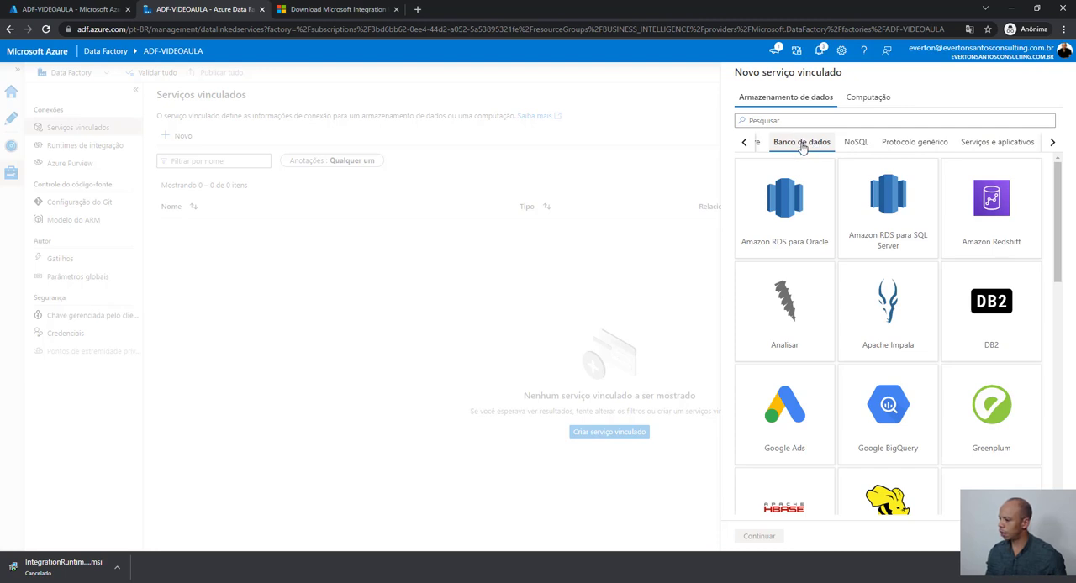
click(779, 121)
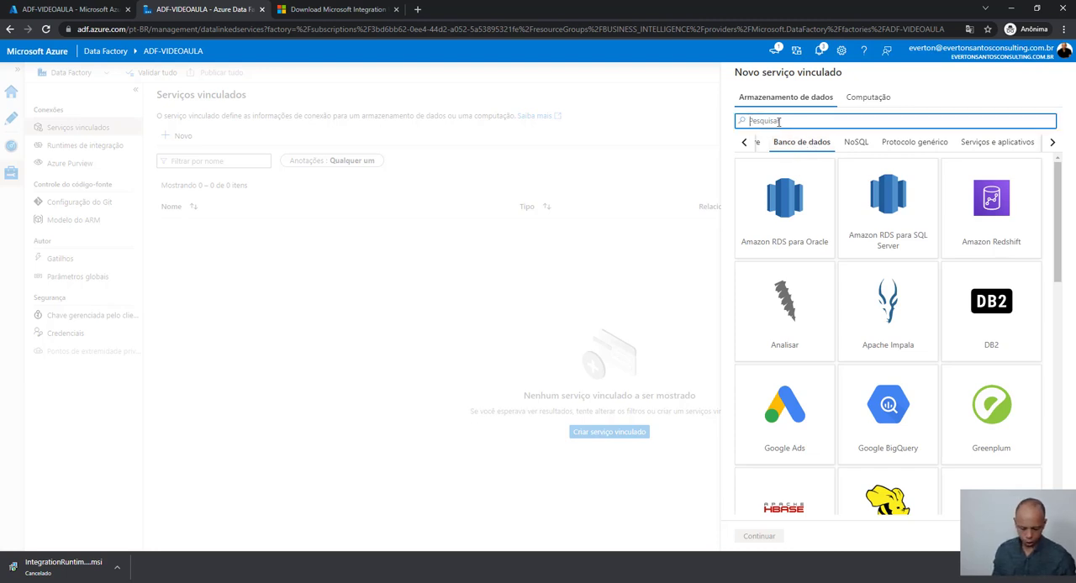
text(sql)
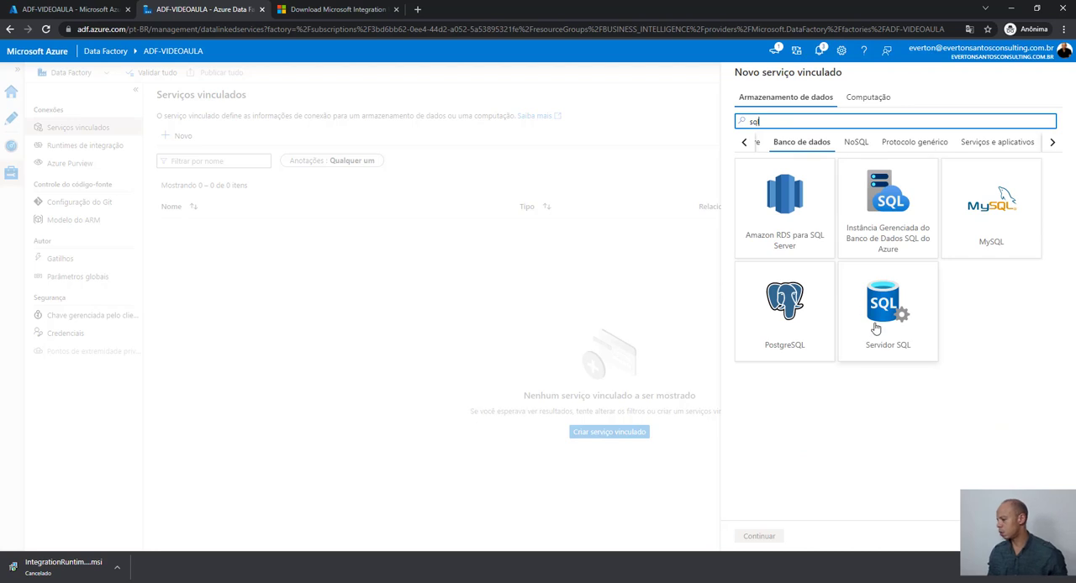
click(879, 329)
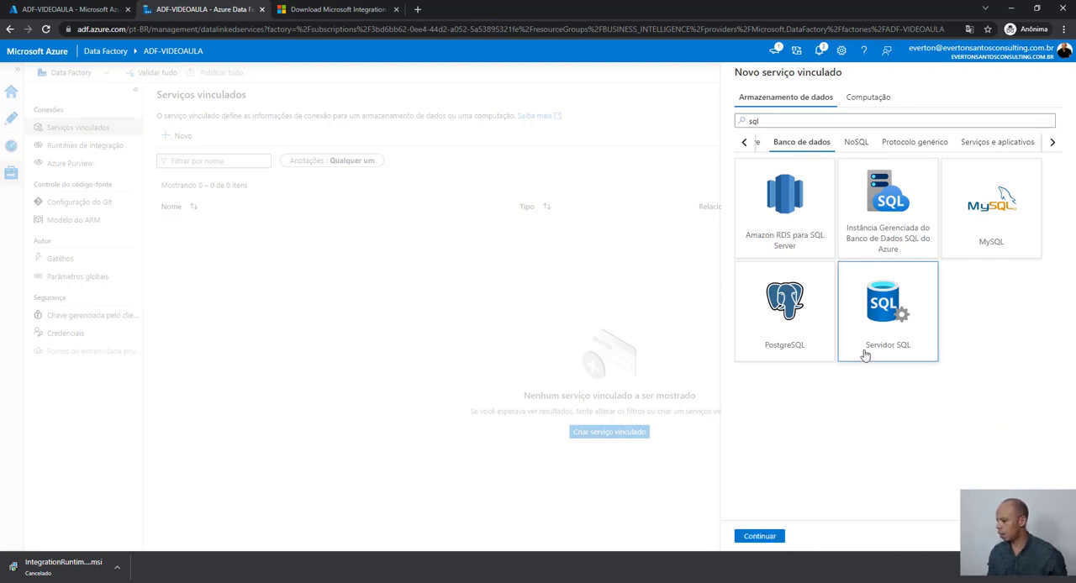
click(759, 536)
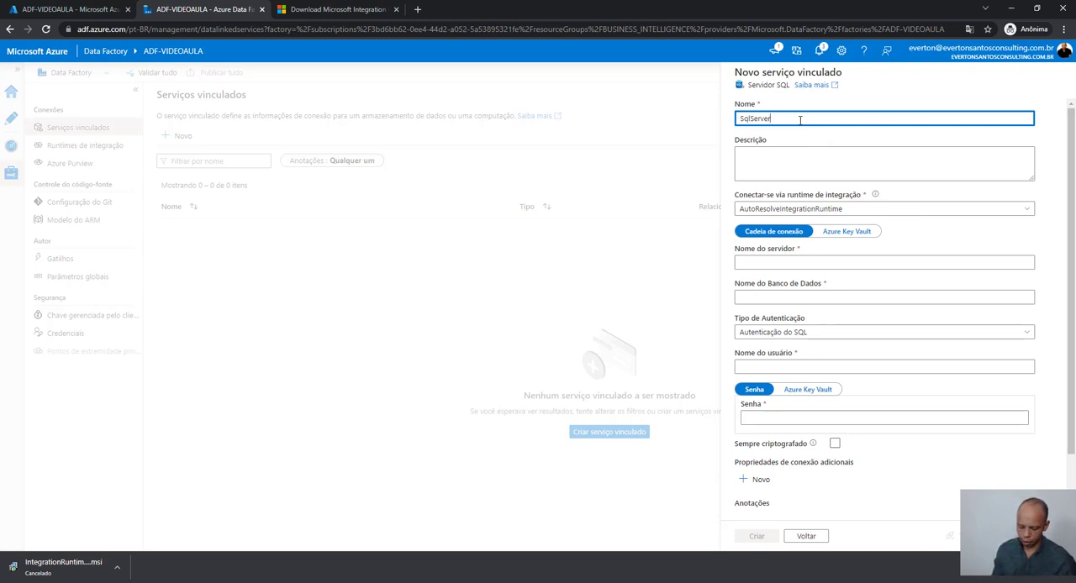
- Name the linked service SqlServer_Localhost and connect it through the integration runtime integrationRuntimeVideoAula
text(_Localho)
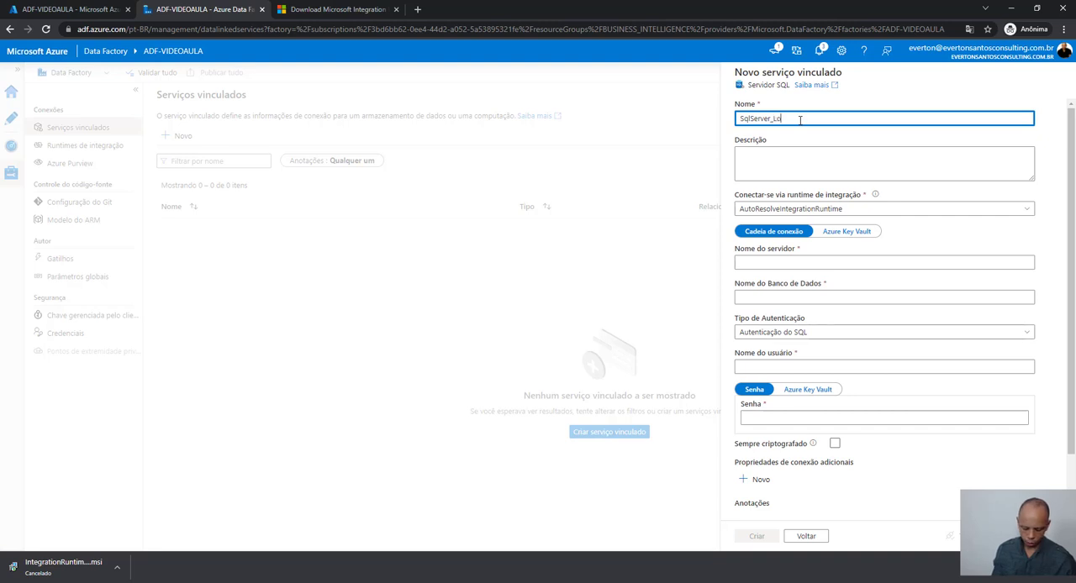
text(st)
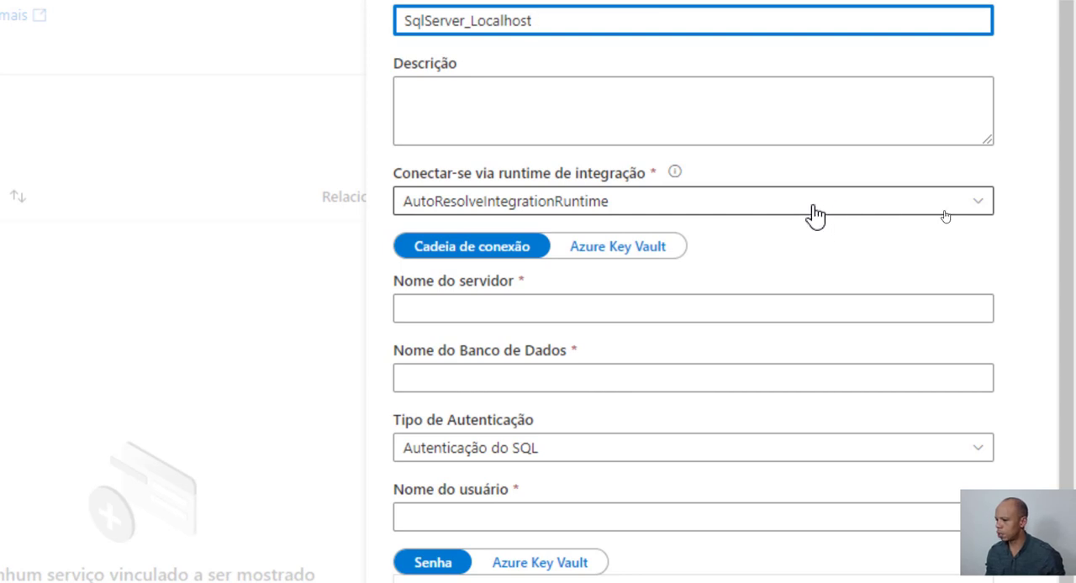
click(814, 211)
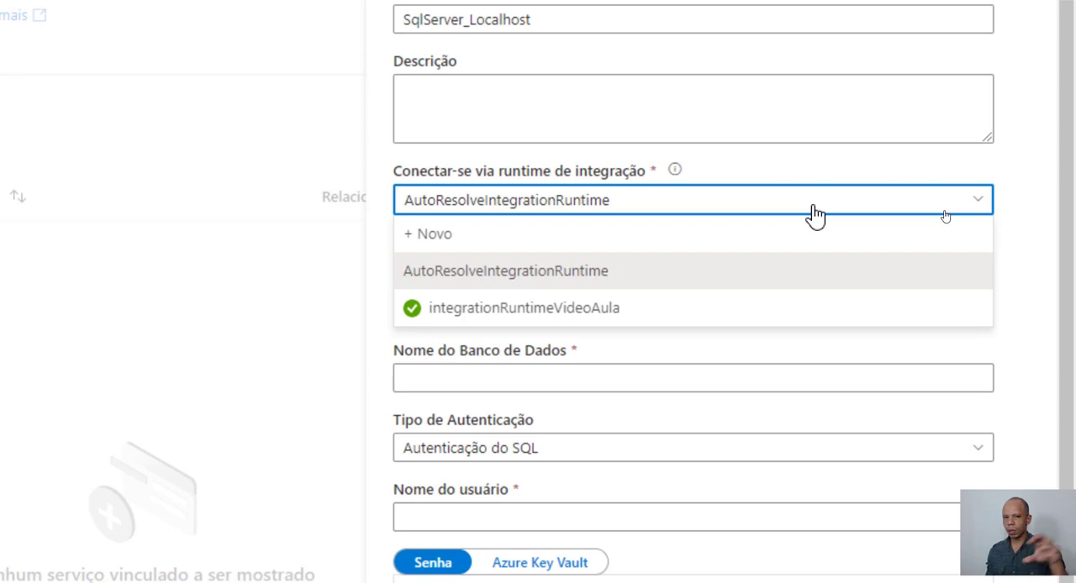
click(577, 309)
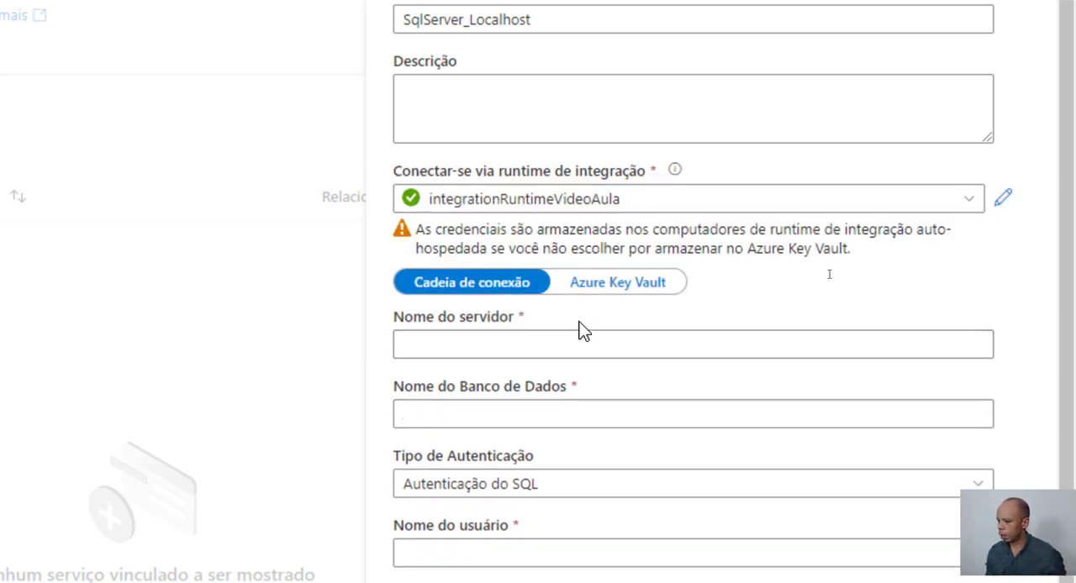
- Set the server name to localhost and the database to AdventureWorks2019, copying the database name from SQL Server Management Studio
click(583, 347)
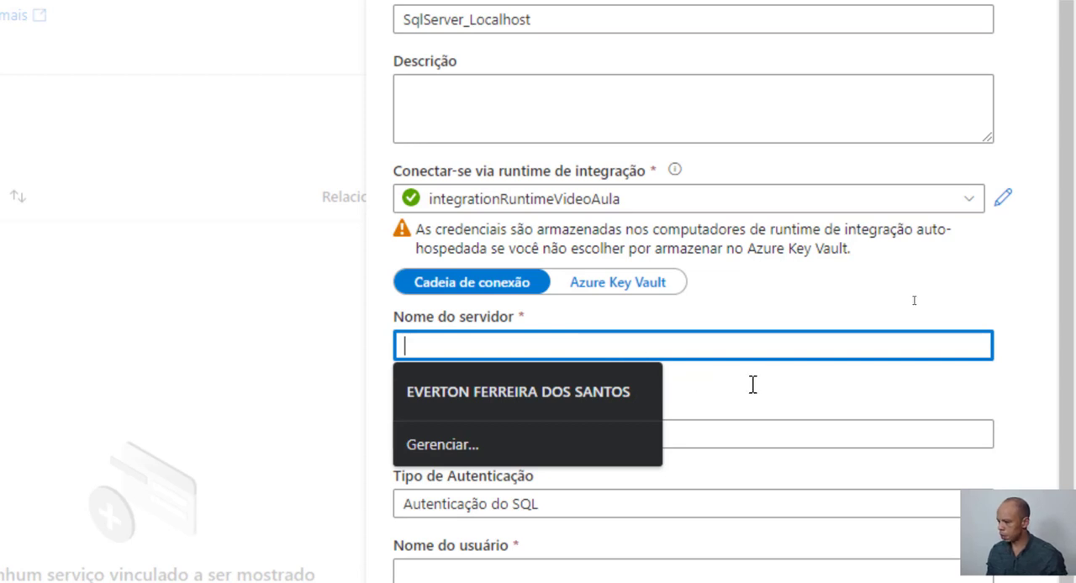
text(localhost)
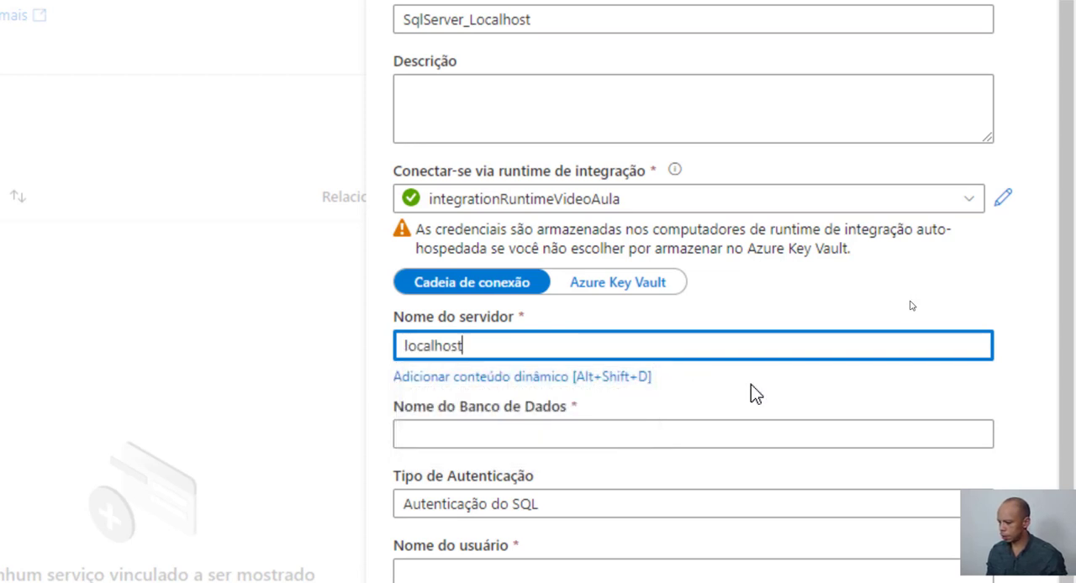
click(499, 434)
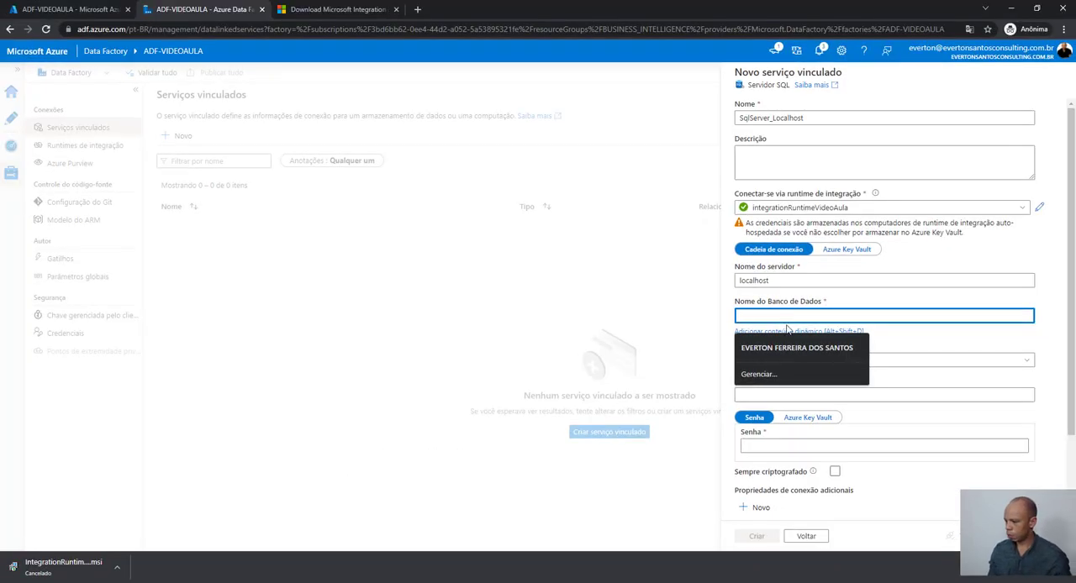
key(alt+Tab)
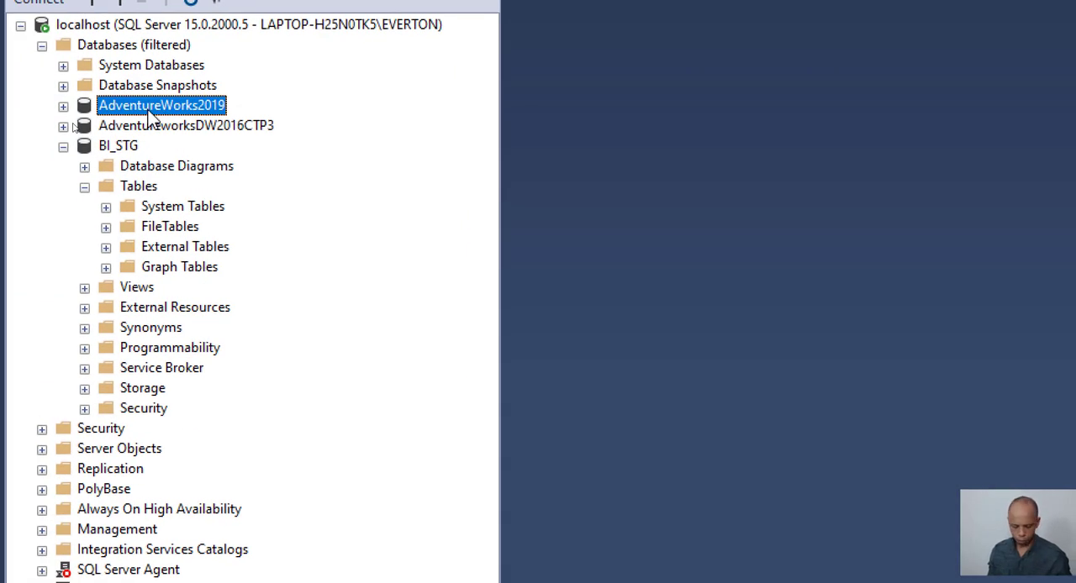
key(F2)
key(ctrl+c)
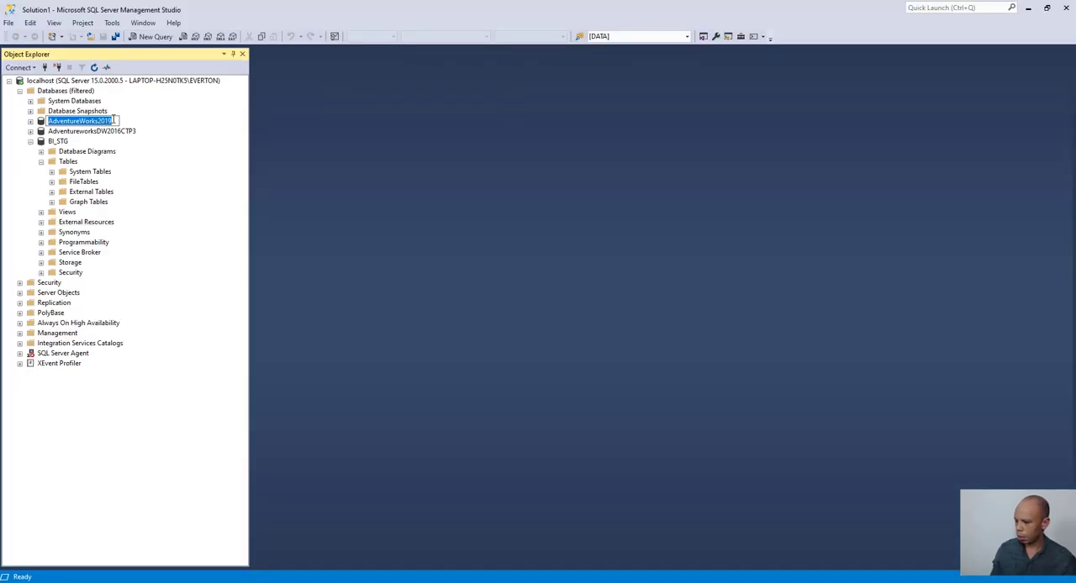
click(122, 582)
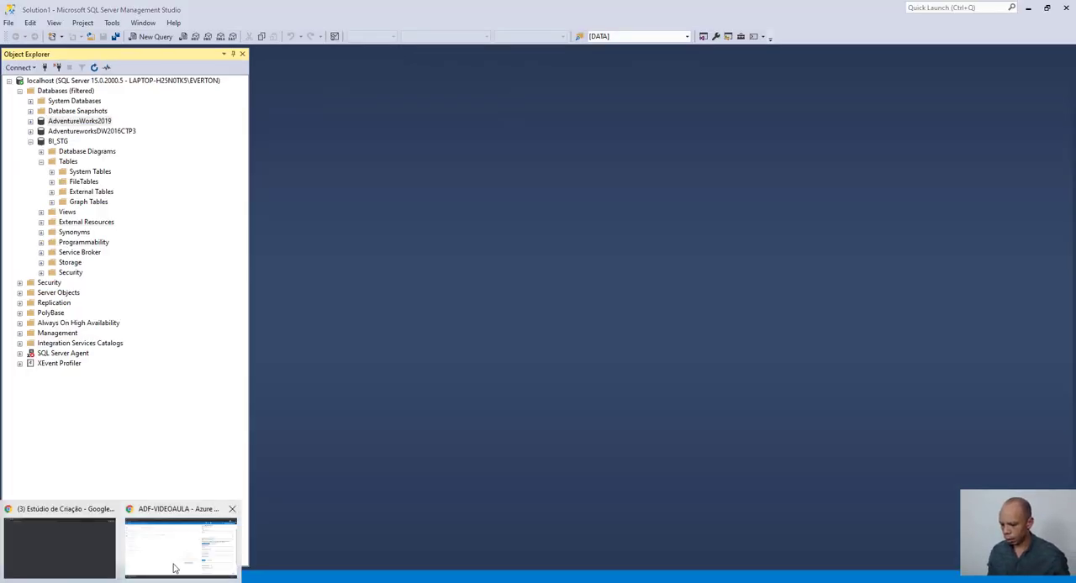
click(170, 571)
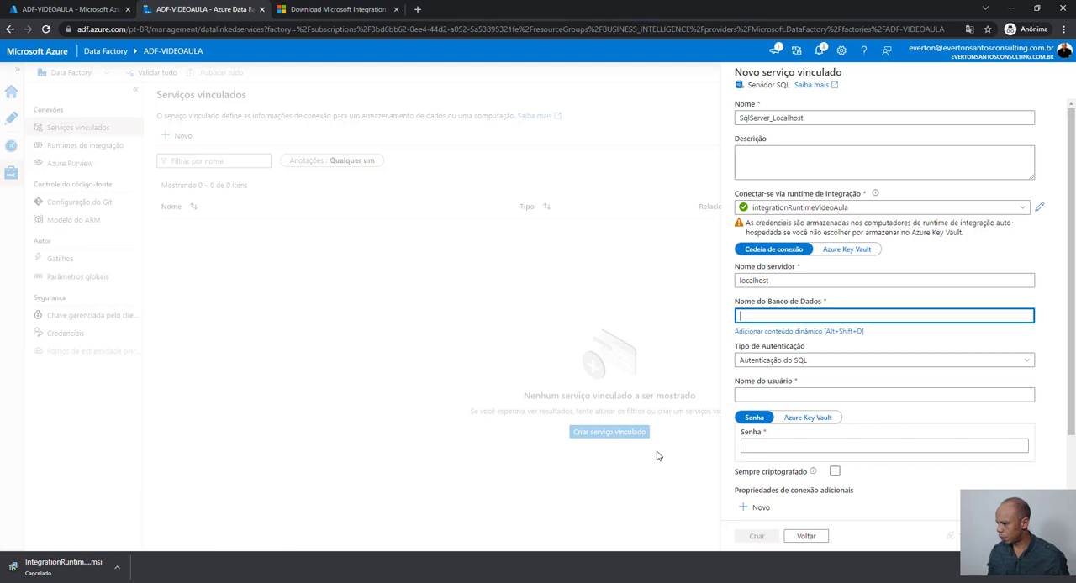
click(757, 317)
key(ctrl+v)
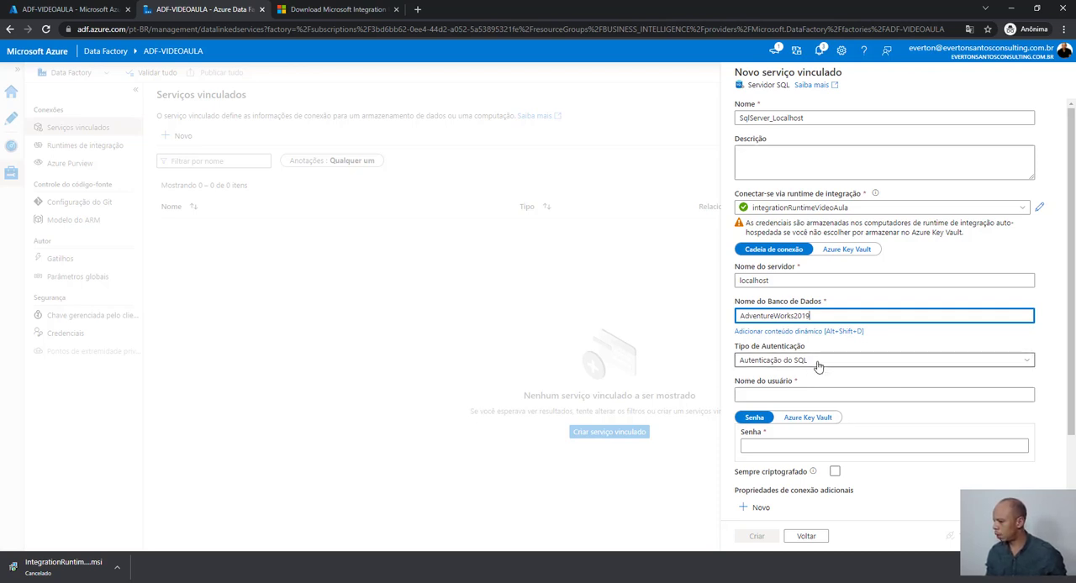
- Set the authentication type to Autenticação do Windows and fill in the account's user name and password
click(817, 363)
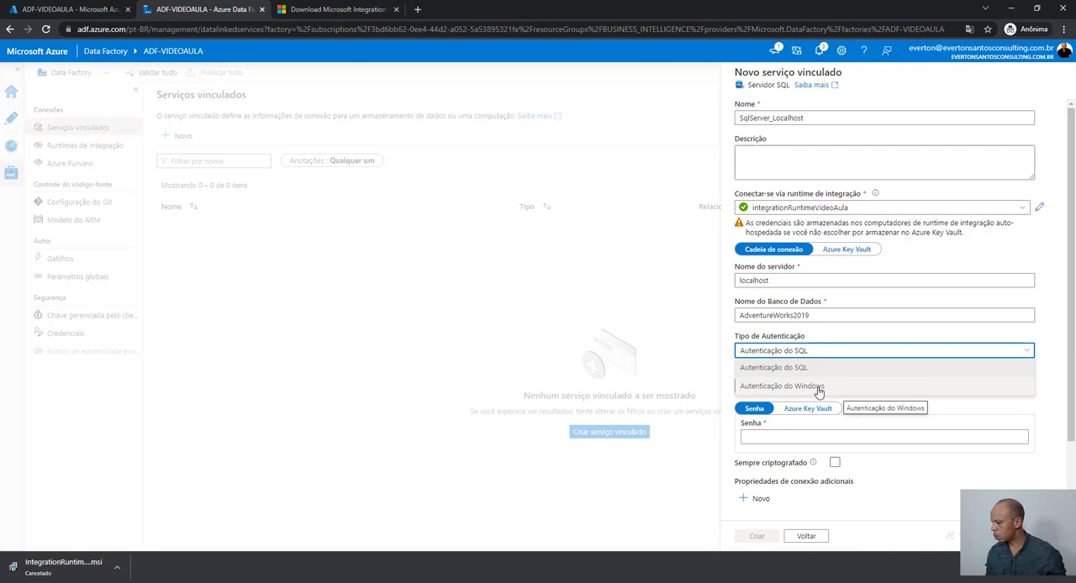
click(816, 389)
click(813, 385)
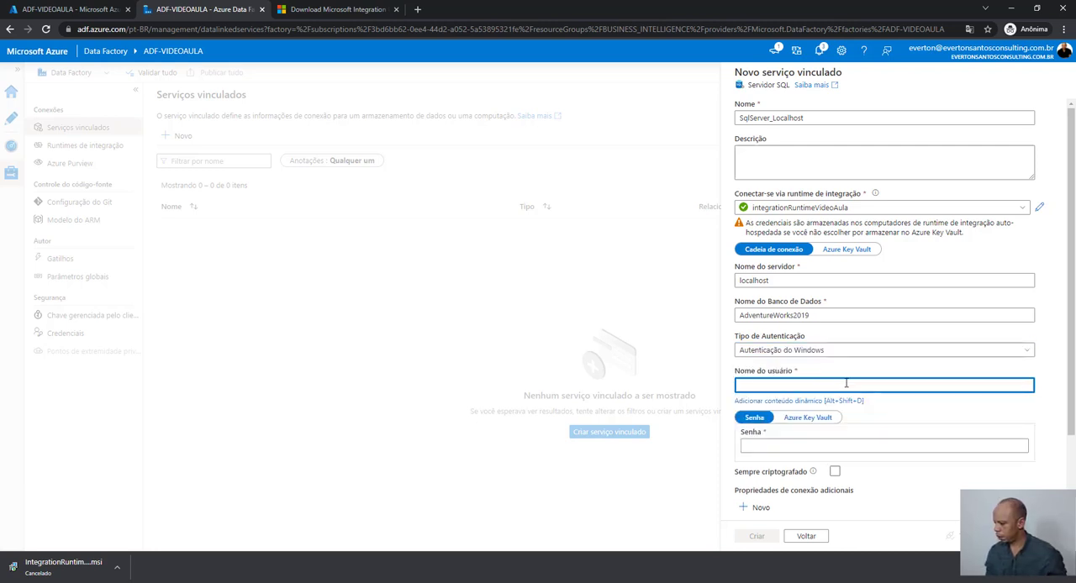
text(EVERTON)
click(896, 448)
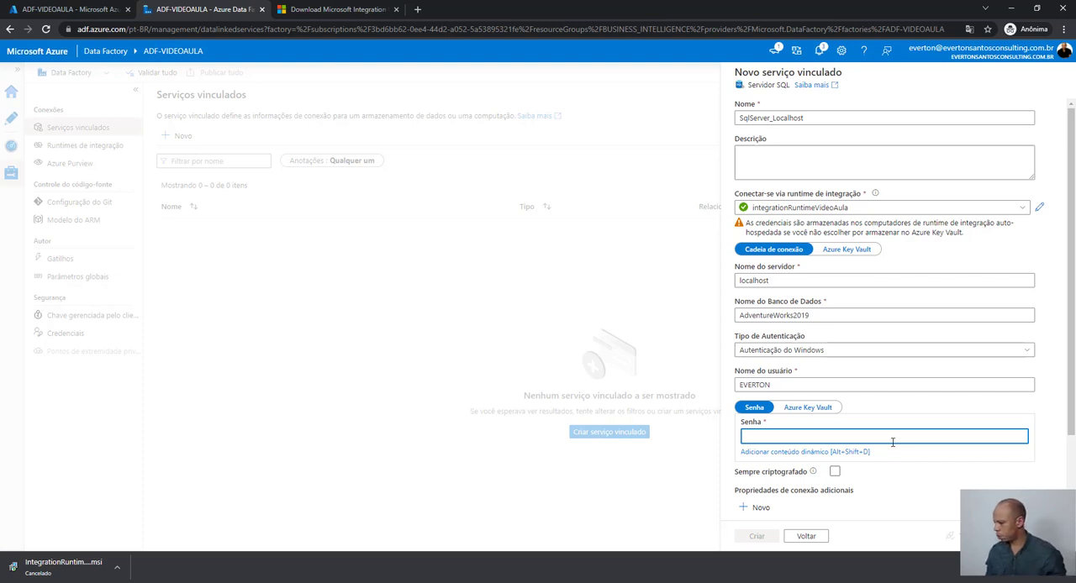
key(ctrl+v)
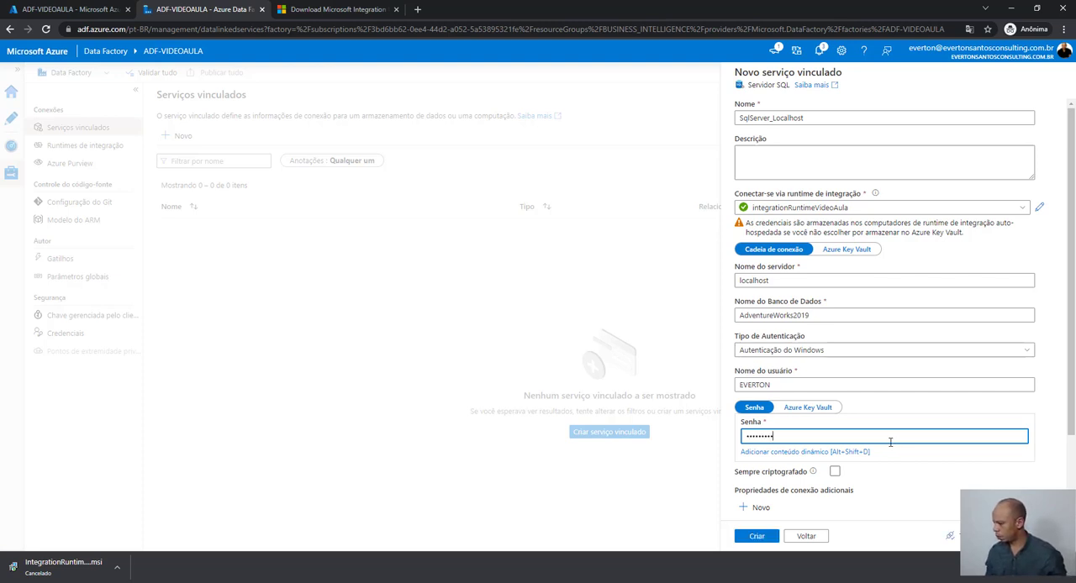
- Test the connection of the SqlServer_Localhost linked service and create it
click(958, 536)
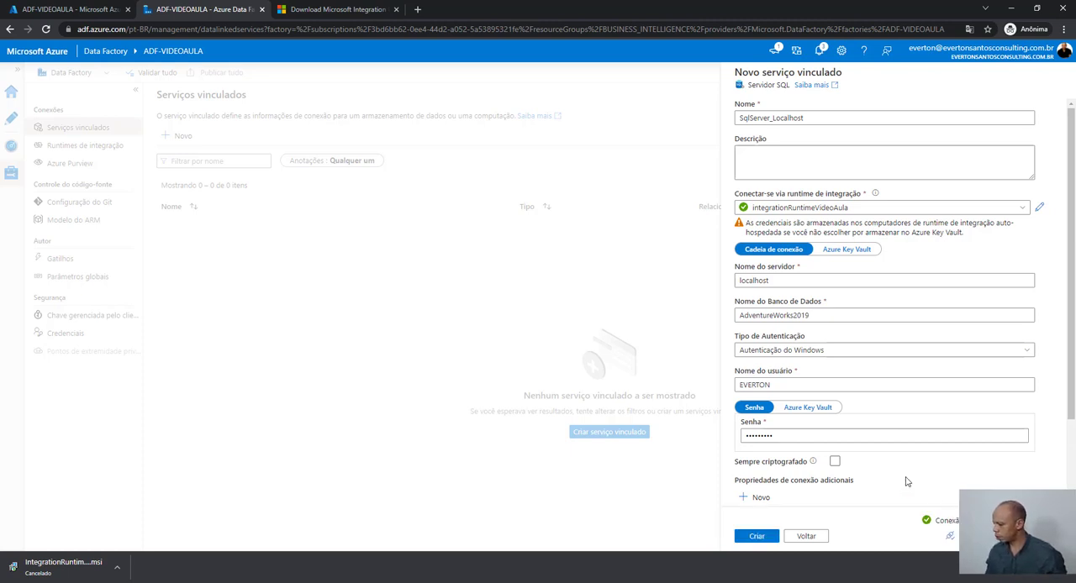
click(758, 538)
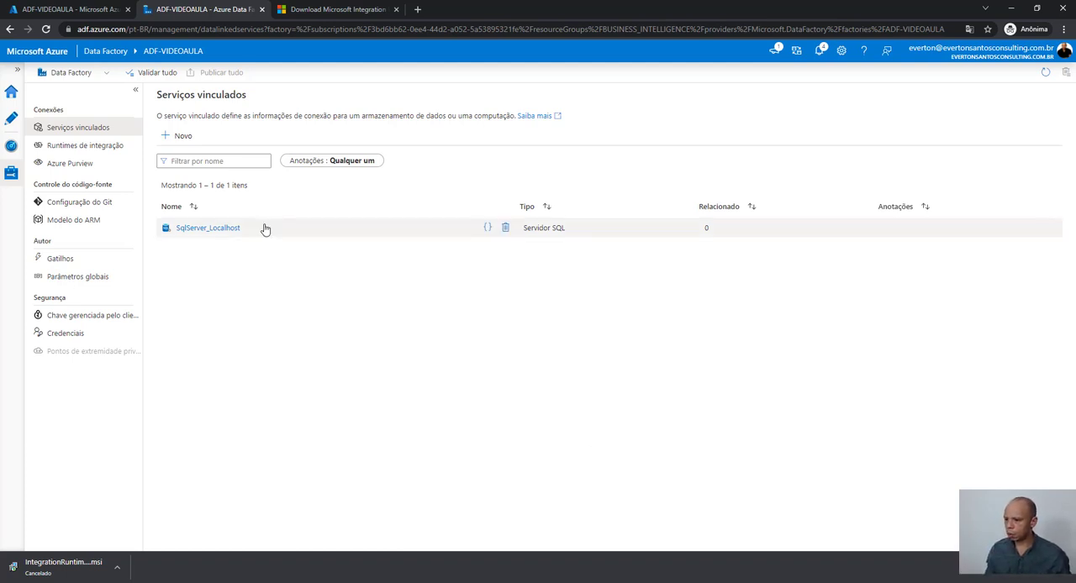
- Start a new linked service of the database type Servidor SQL, searching the database data stores for it
click(185, 137)
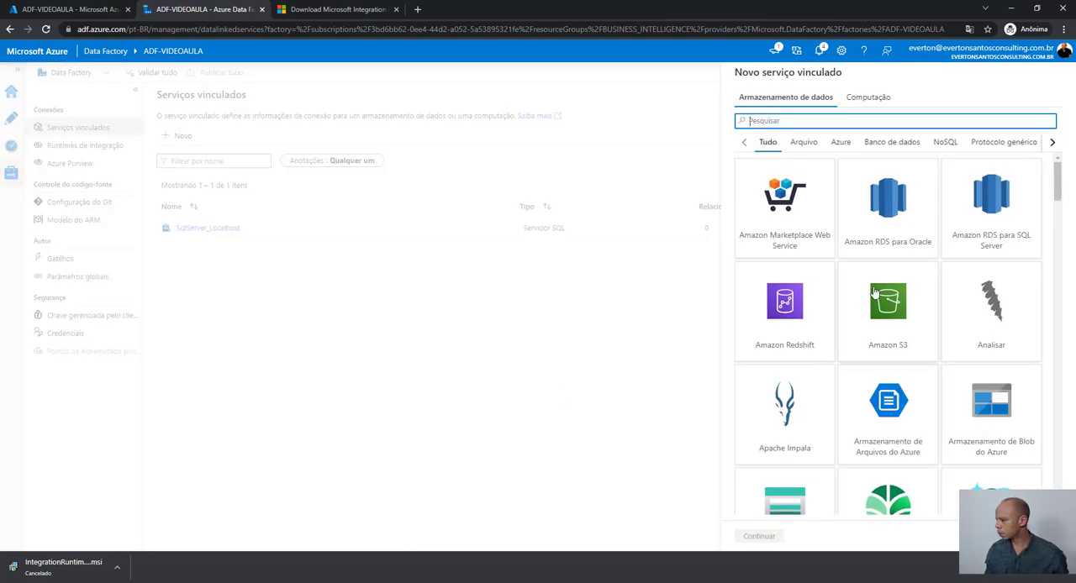
click(866, 144)
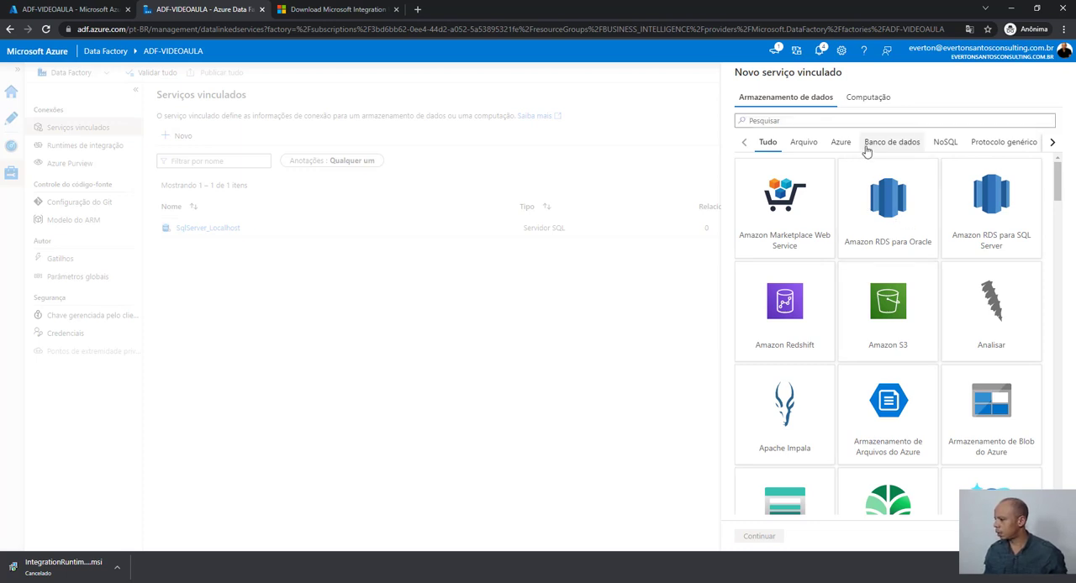
click(823, 123)
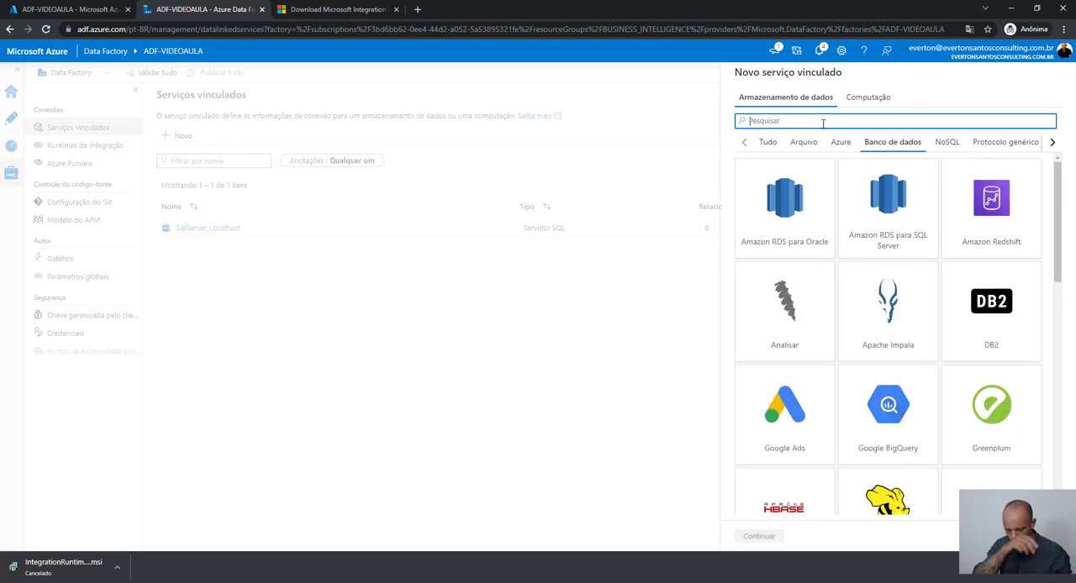
text(SQL)
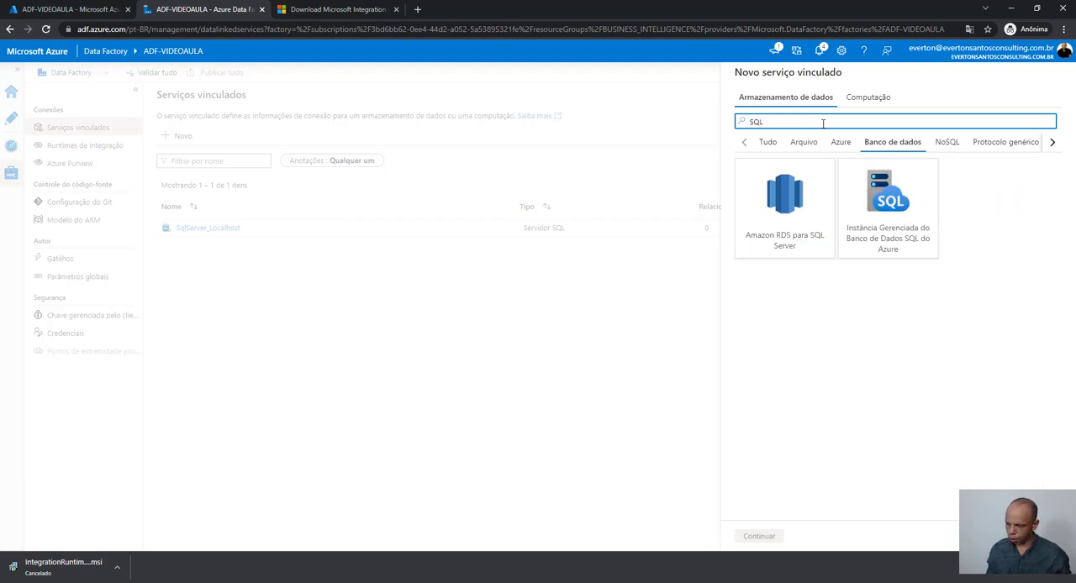
key(BackSpace)
key(BackSpace)
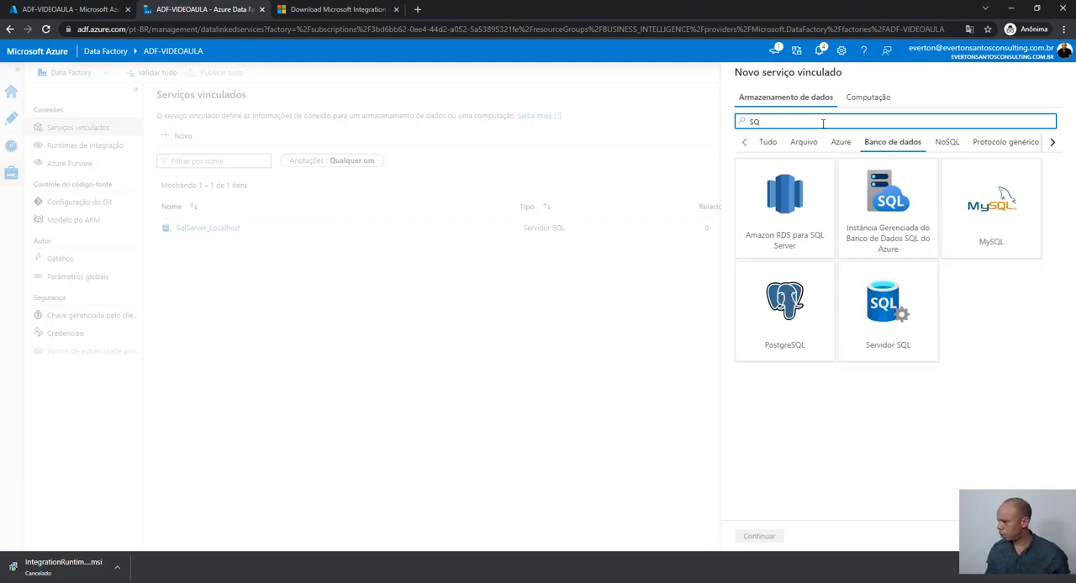
click(901, 322)
click(778, 537)
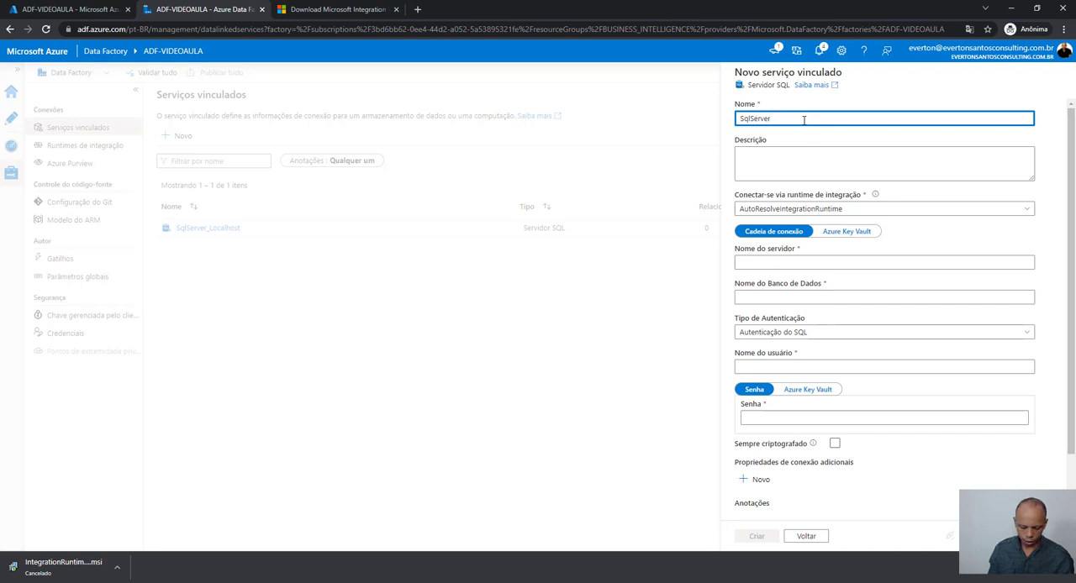
- Name the linked service SqlServer_Stage and connect it through the integration runtime integrationRuntimeVideoAula
text(sTAGE)
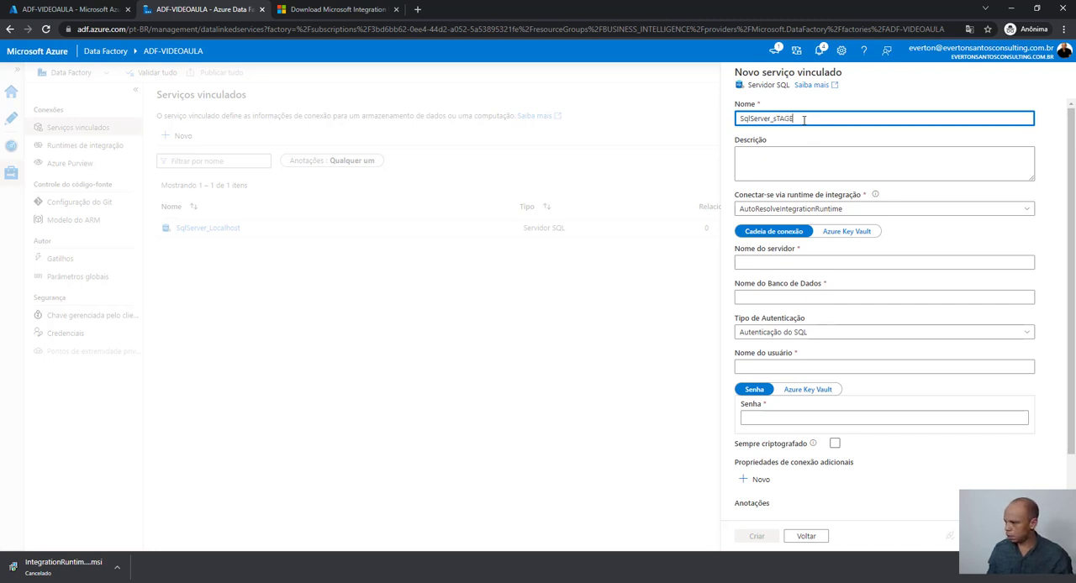
key(BackSpace)
key(BackSpace)
key(BackSpace)
key(BackSpace)
key(BackSpace)
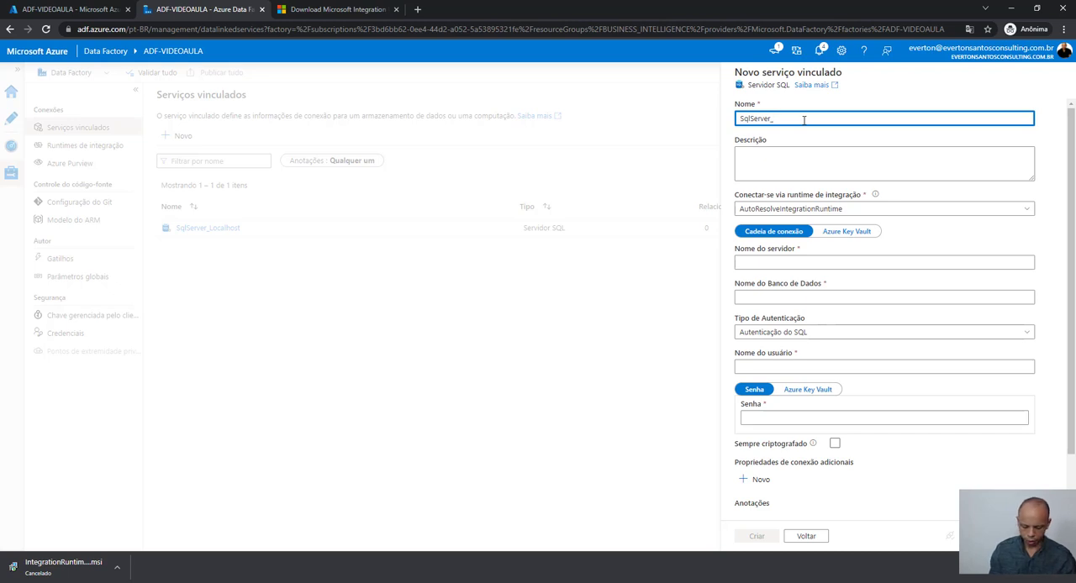
text(Stage)
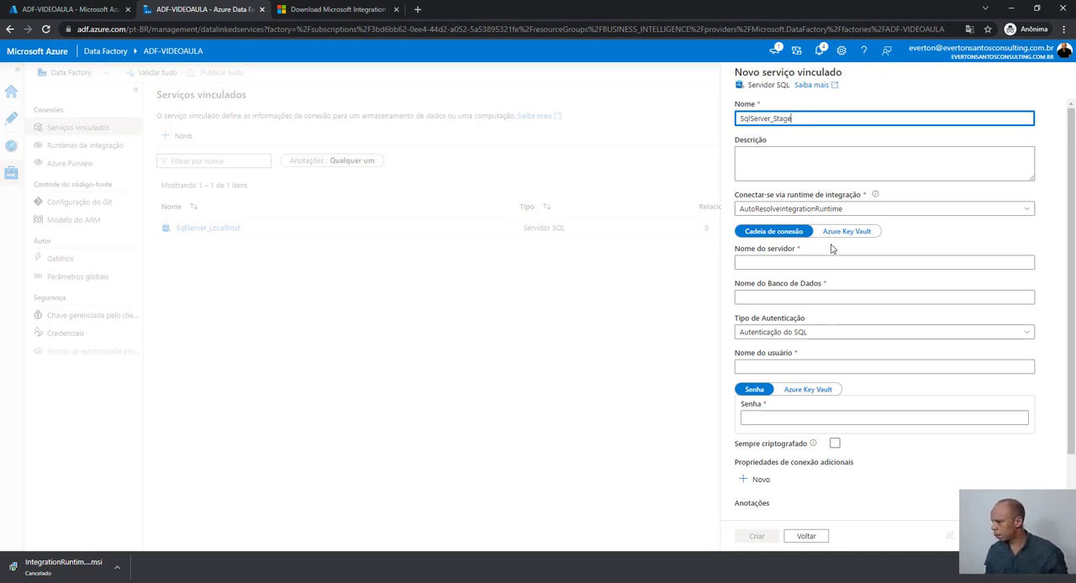
click(838, 217)
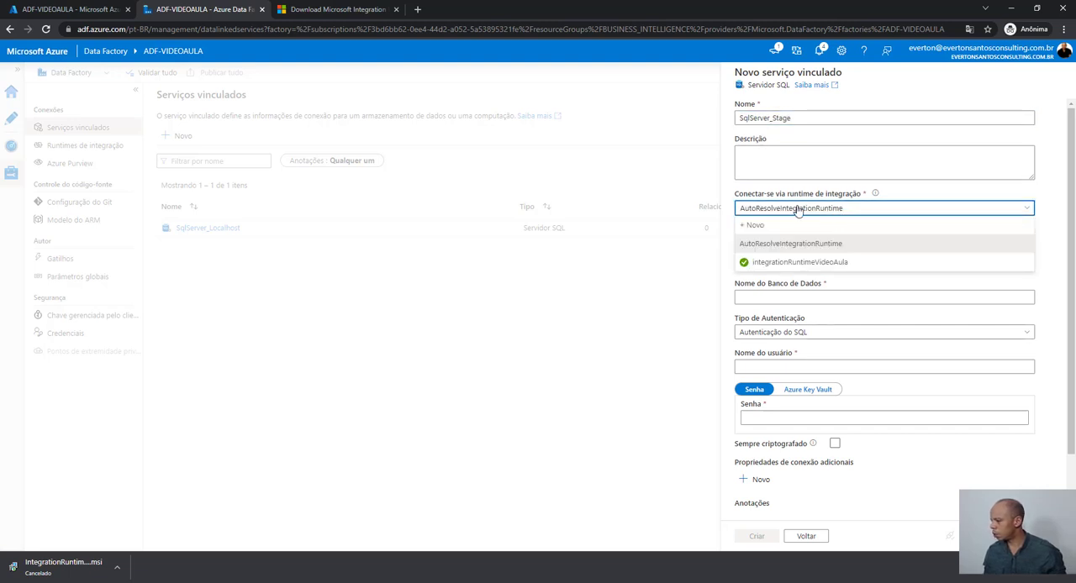
click(803, 262)
- Set the linked service's server name to localhost and its database name to BI_STG
click(799, 279)
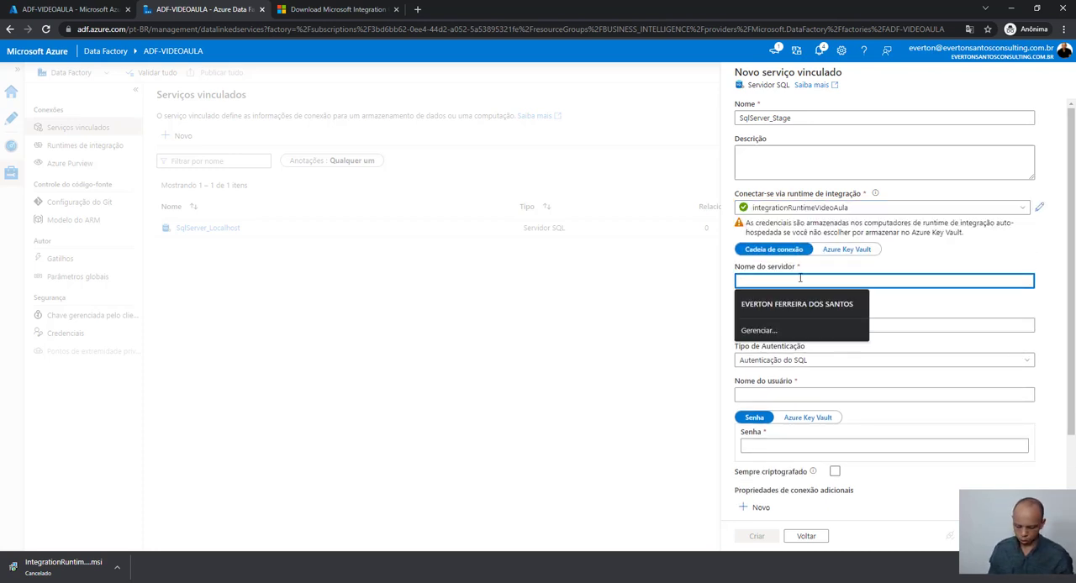
text(localho)
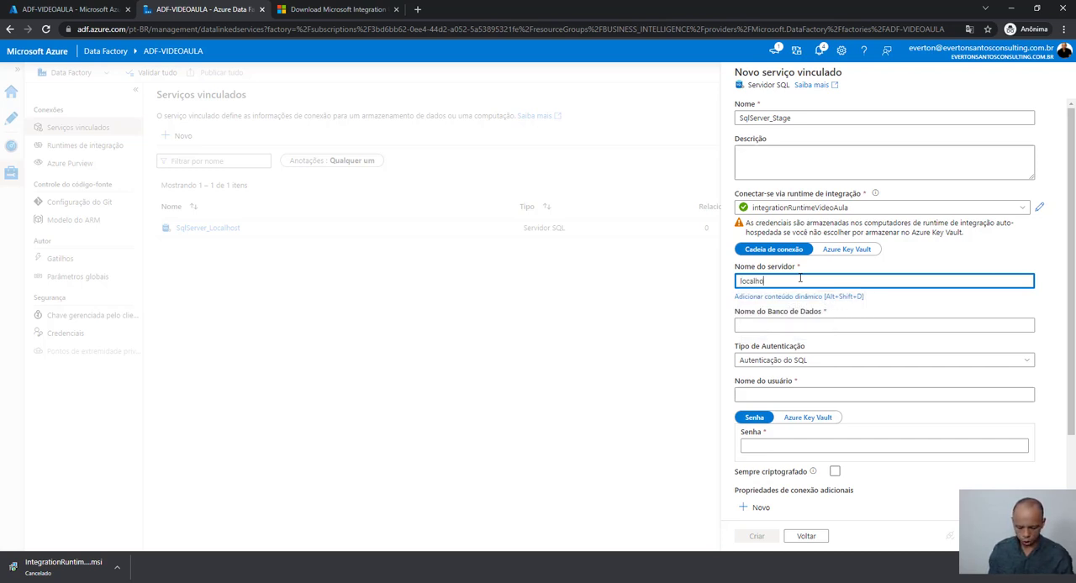
text(st)
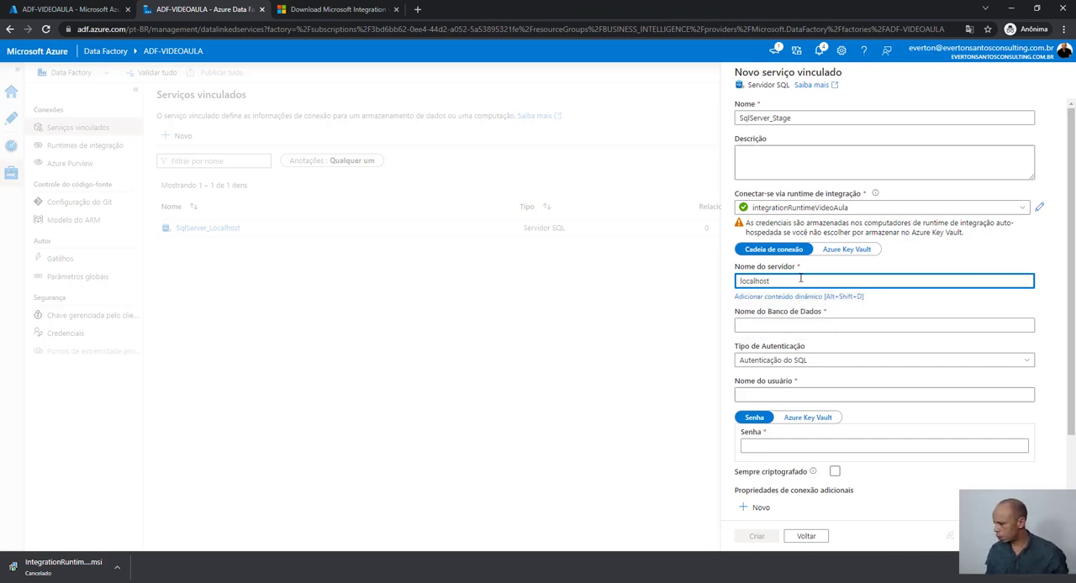
click(801, 326)
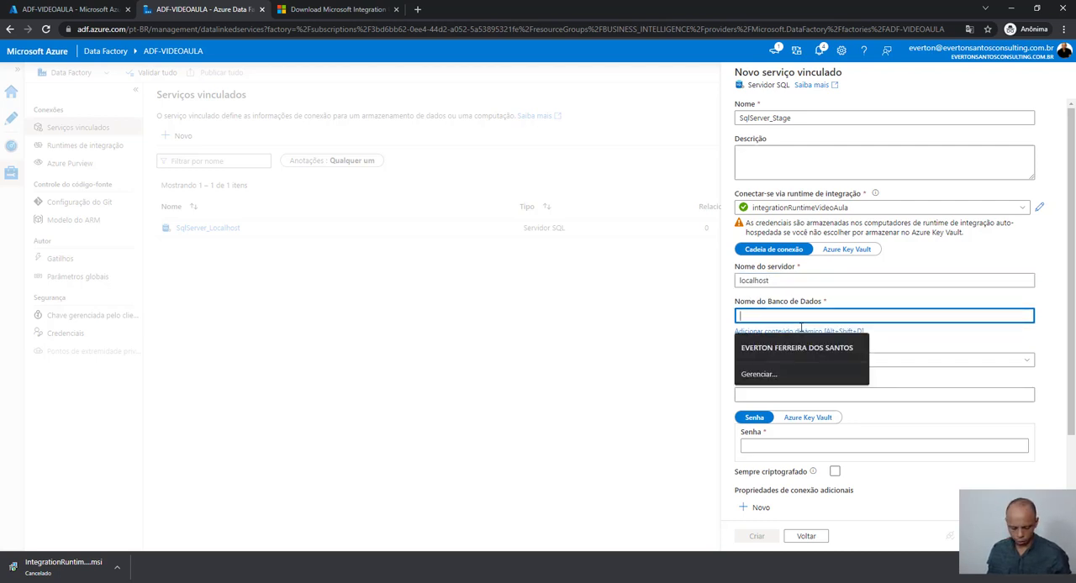
text(BI)
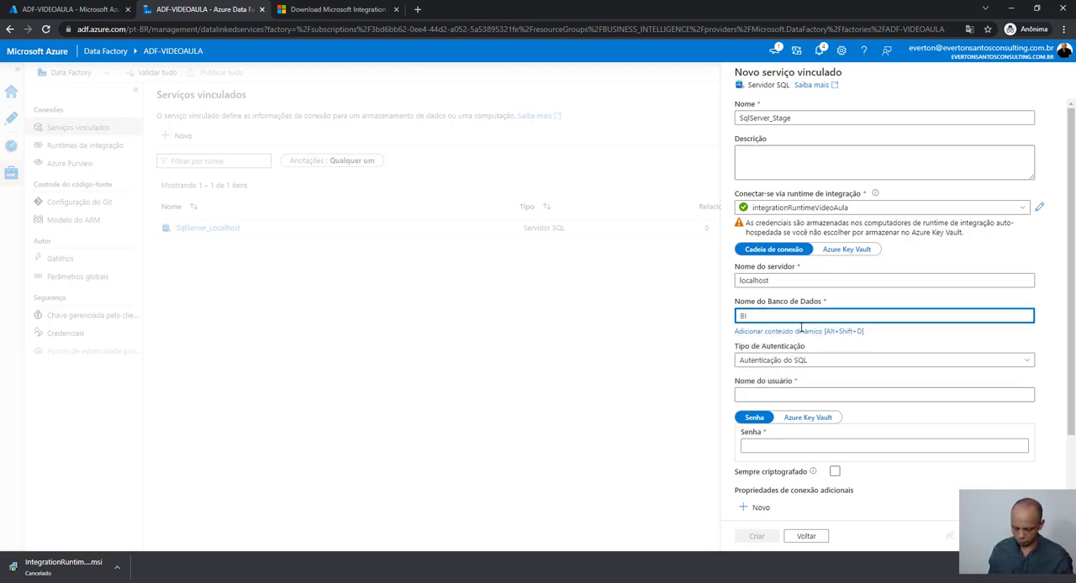
text(_STG)
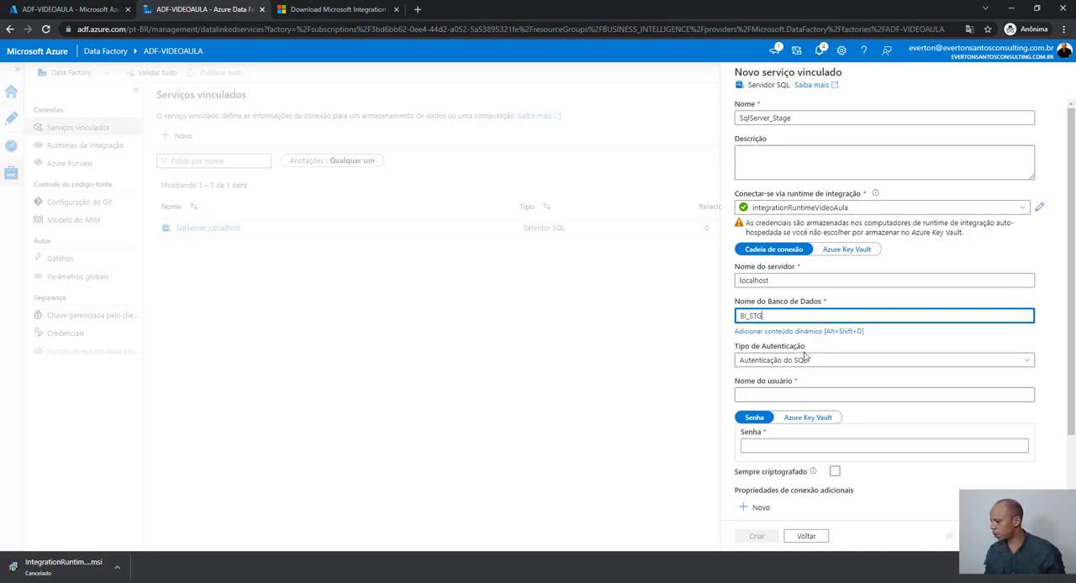
- Set SqlServer_Stage's authentication type to Autenticação do Windows and fill in the account's user name and password
click(804, 363)
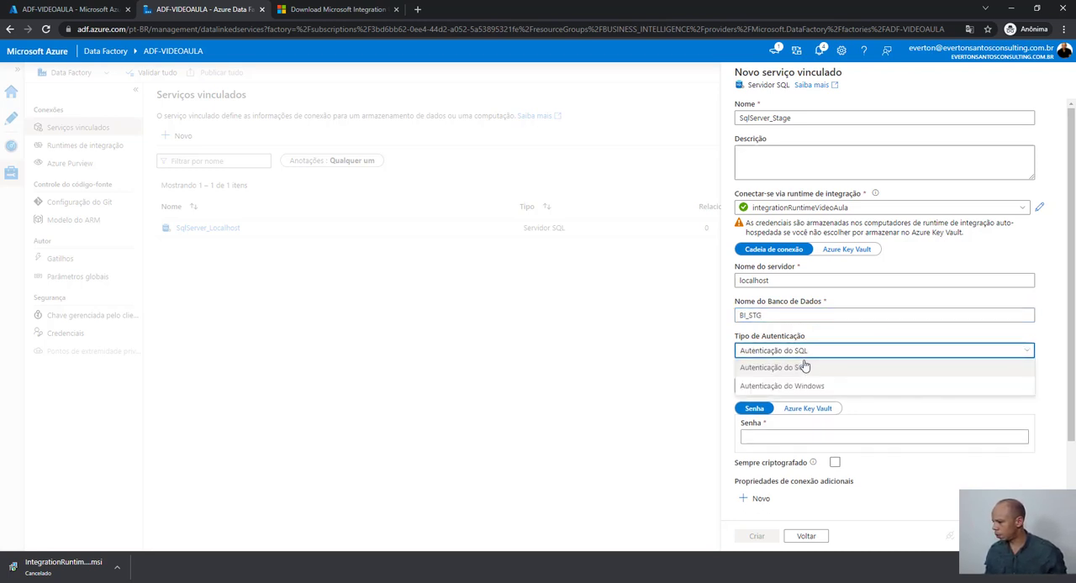
click(806, 387)
click(806, 388)
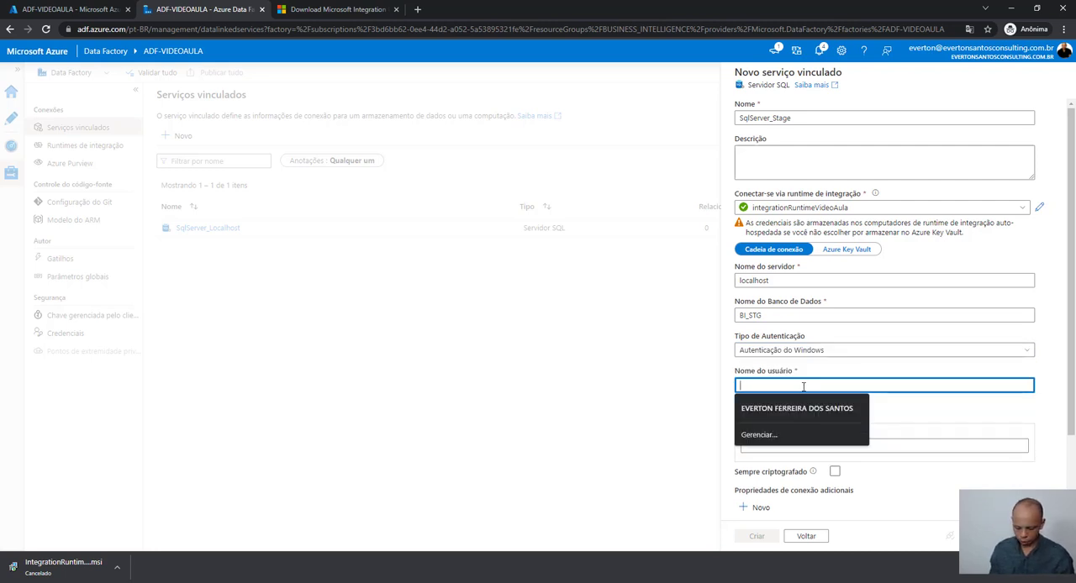
text(EVERTON)
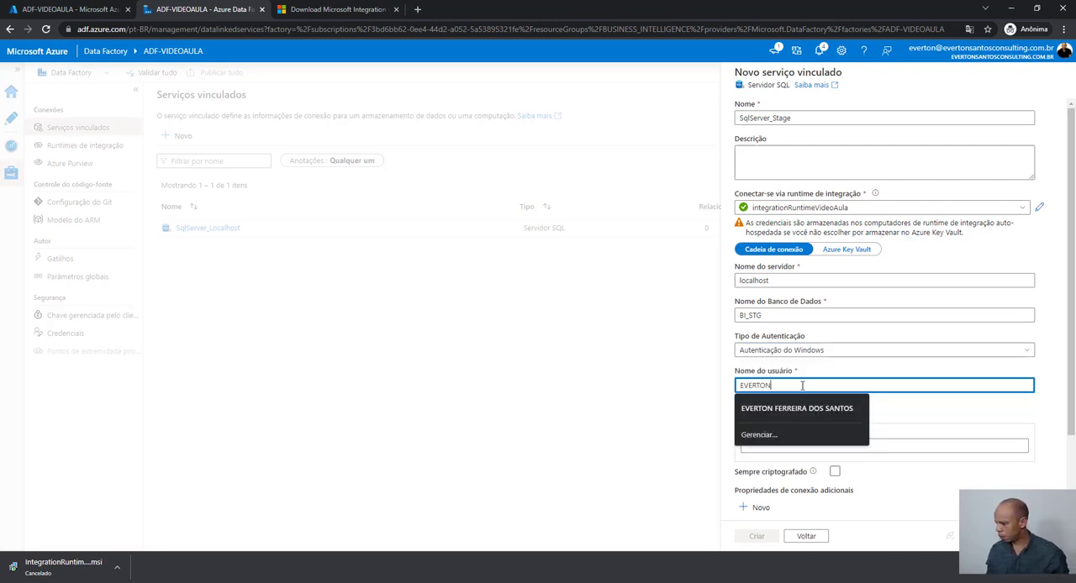
click(884, 444)
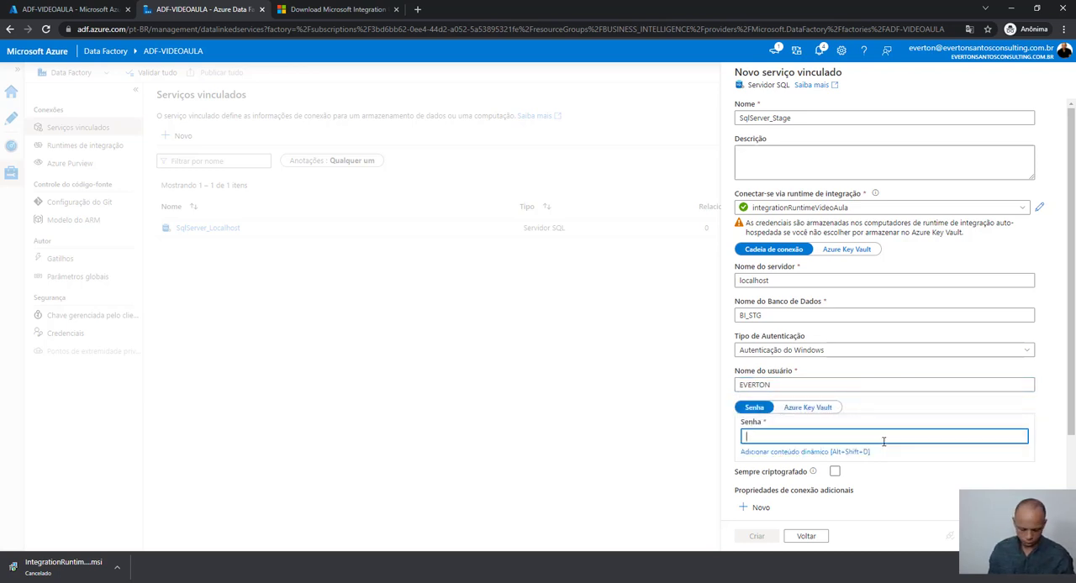
key(ctrl+v)
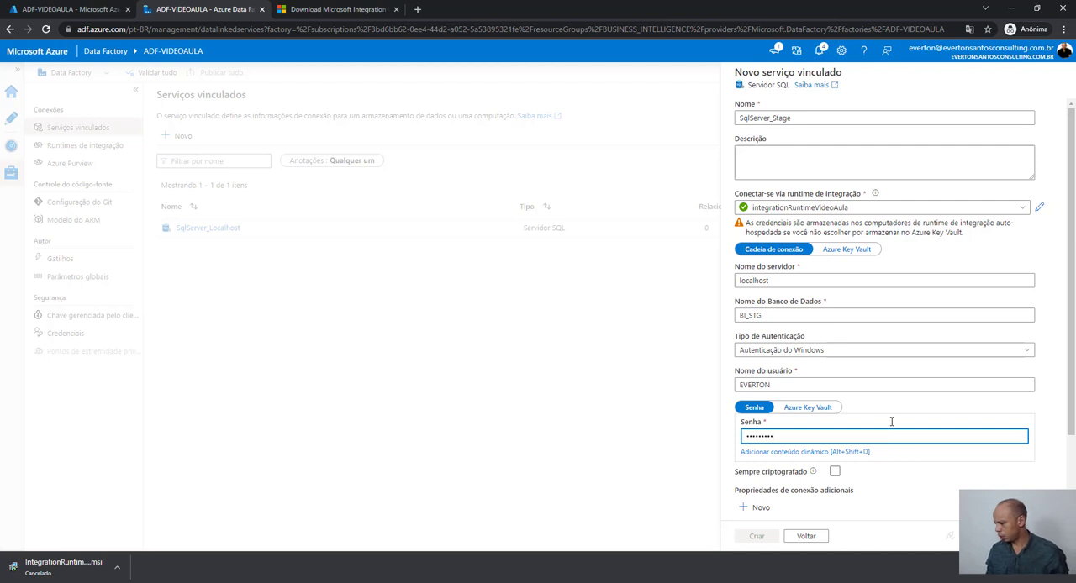
- Test the connection of the SqlServer_Stage linked service and create it
click(982, 536)
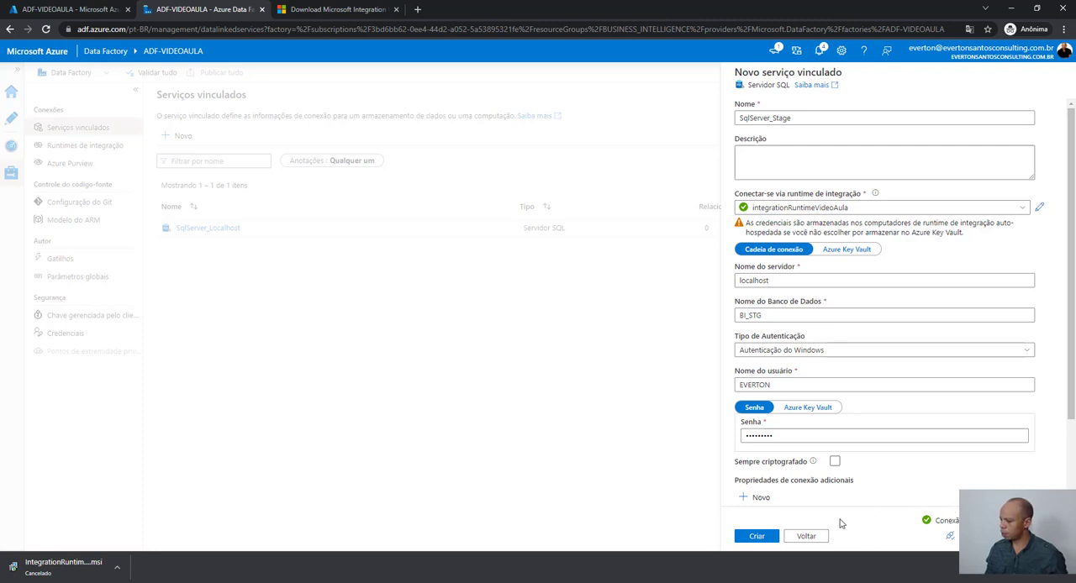
click(766, 540)
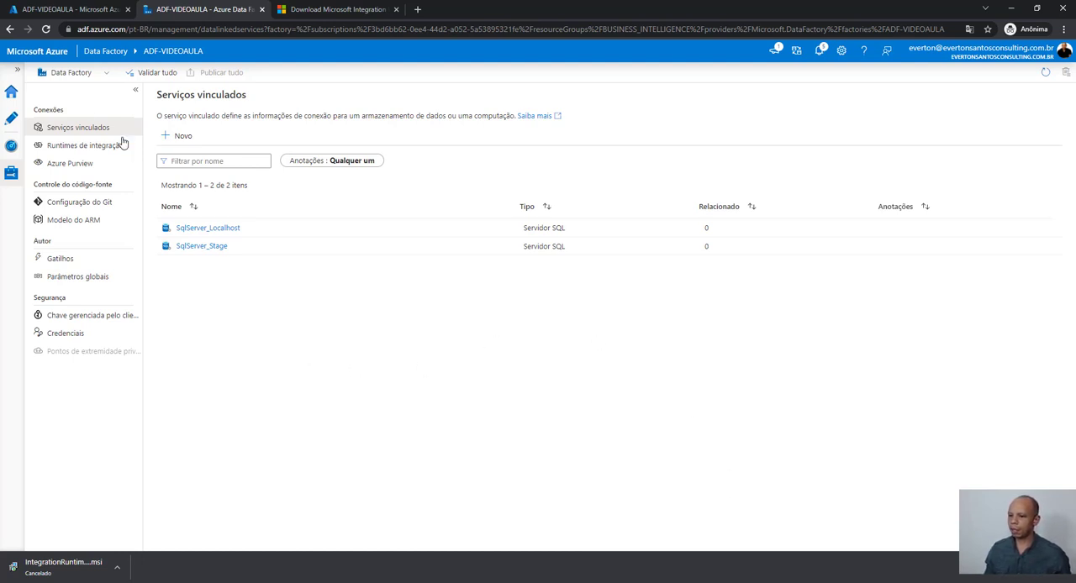
- Create a new pipeline in the data factory's authoring area and add a Copiar dados activity to its canvas
click(11, 122)
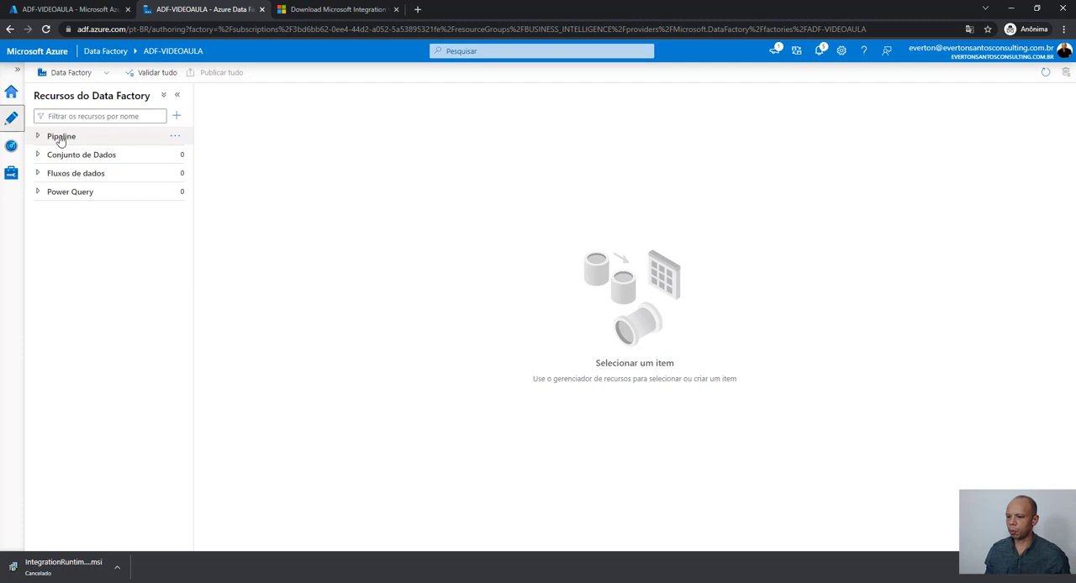
click(175, 141)
click(205, 160)
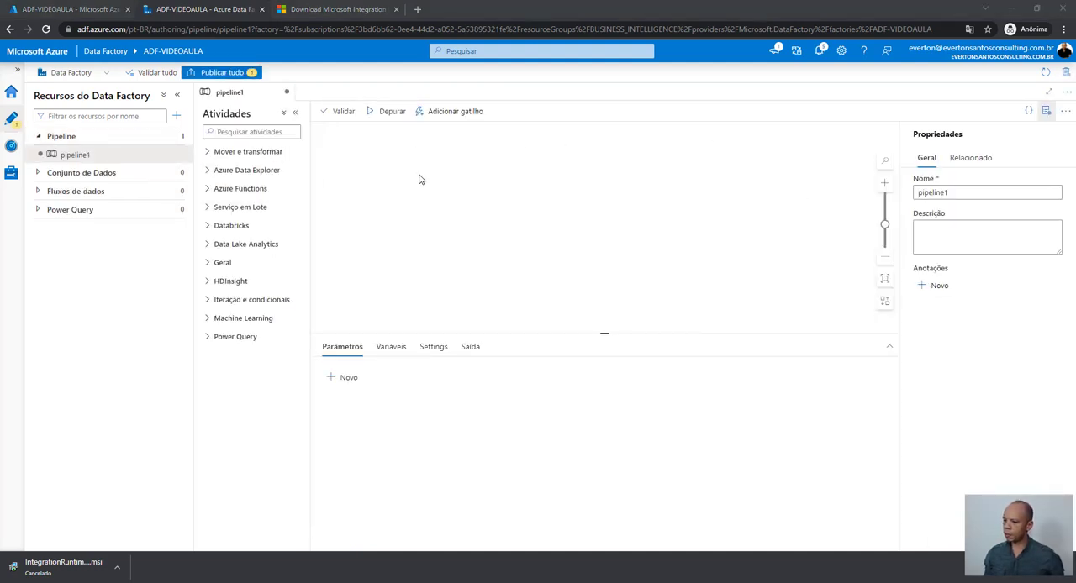
click(208, 153)
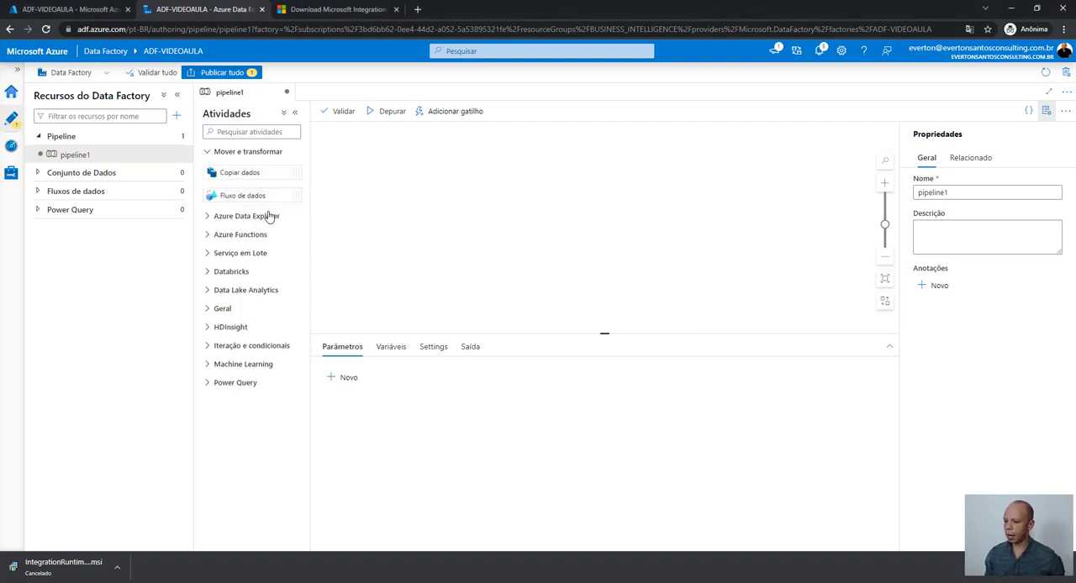
drag(239, 172, 426, 182)
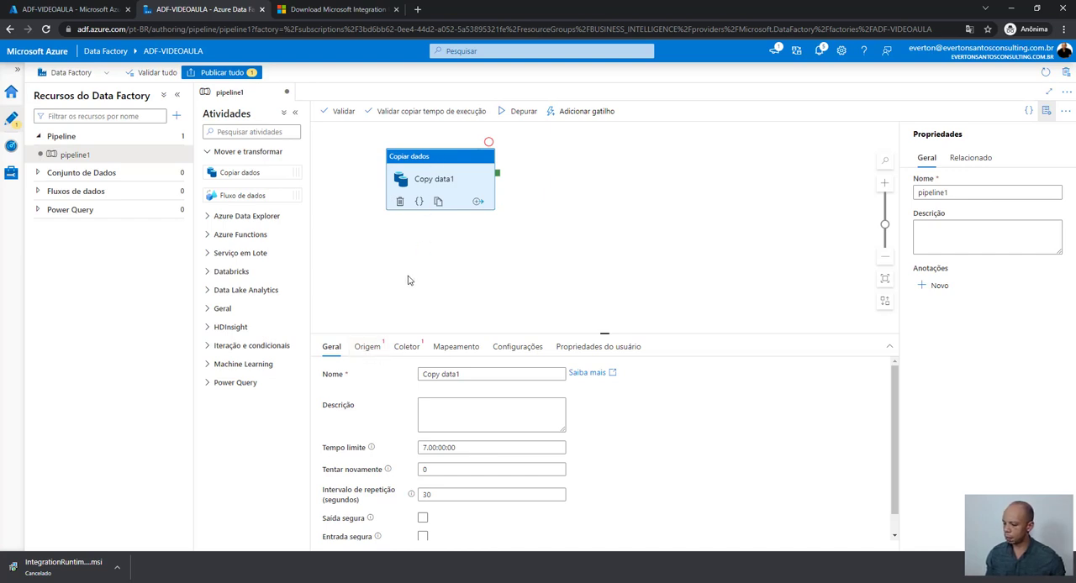
- Start a new source dataset of type Servidor SQL for the Copiar dados activity
click(370, 352)
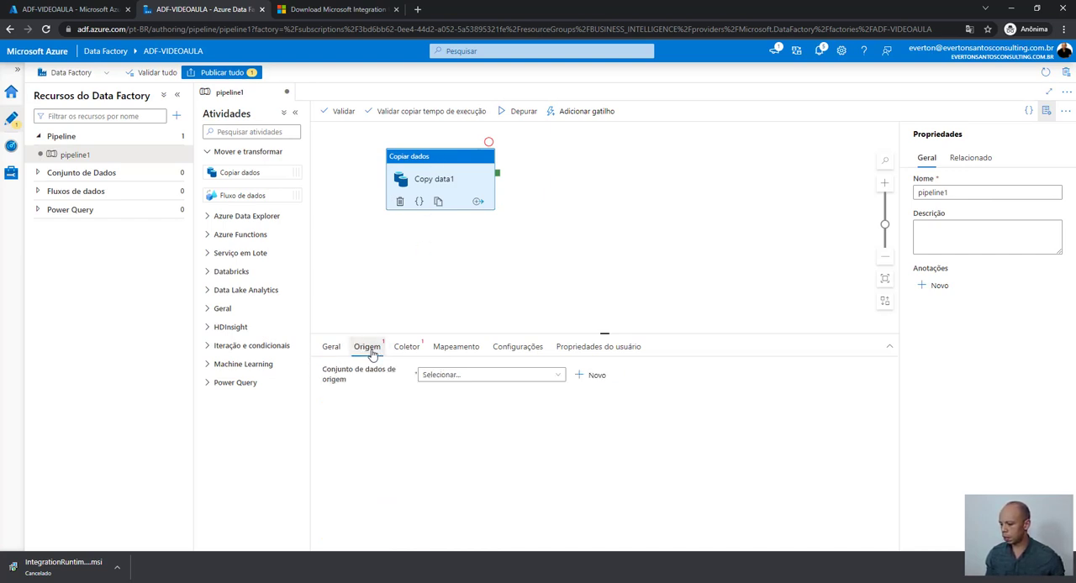
click(597, 379)
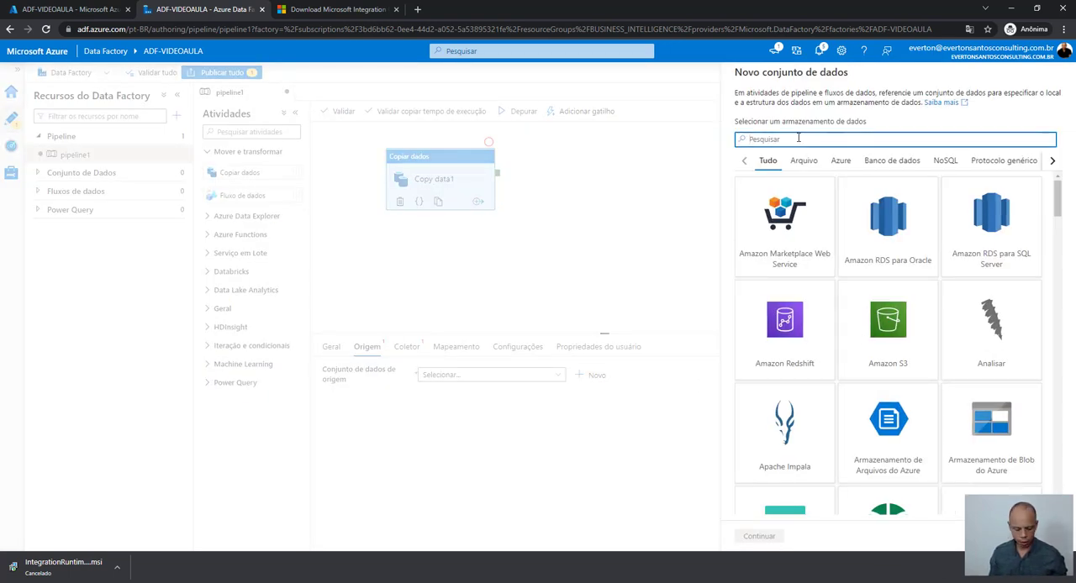
text(sql)
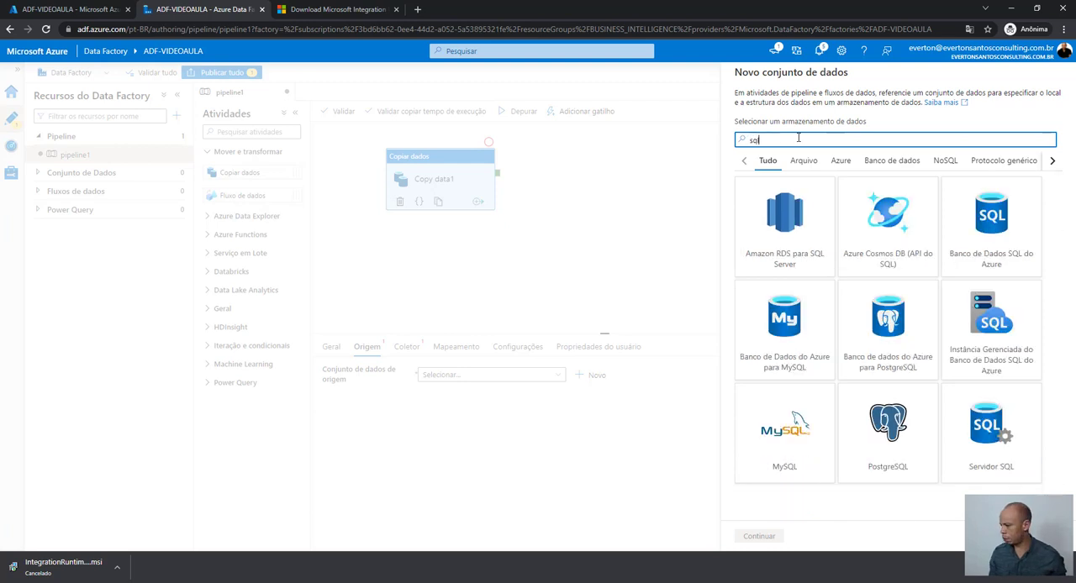
click(998, 445)
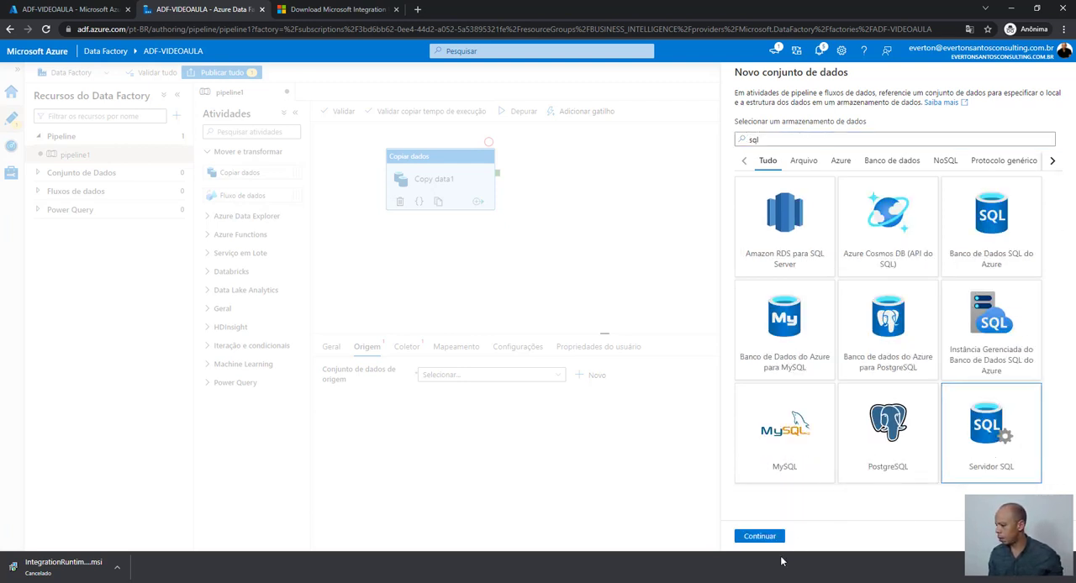
click(759, 537)
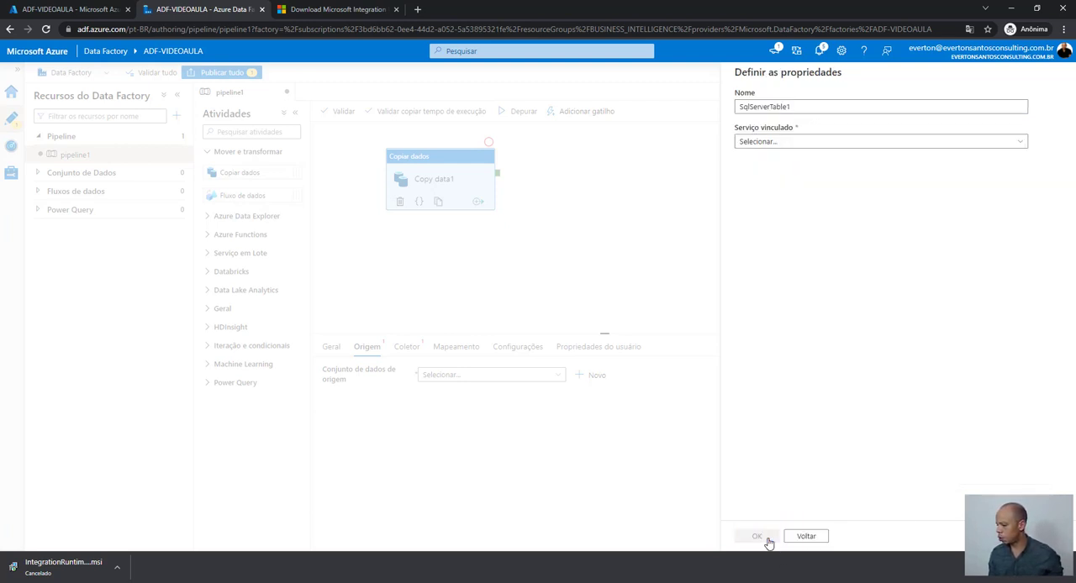
- Link the source dataset to SqlServer_Localhost and manually enter sales as the schema and SalesOrderDetail as the table name
click(791, 143)
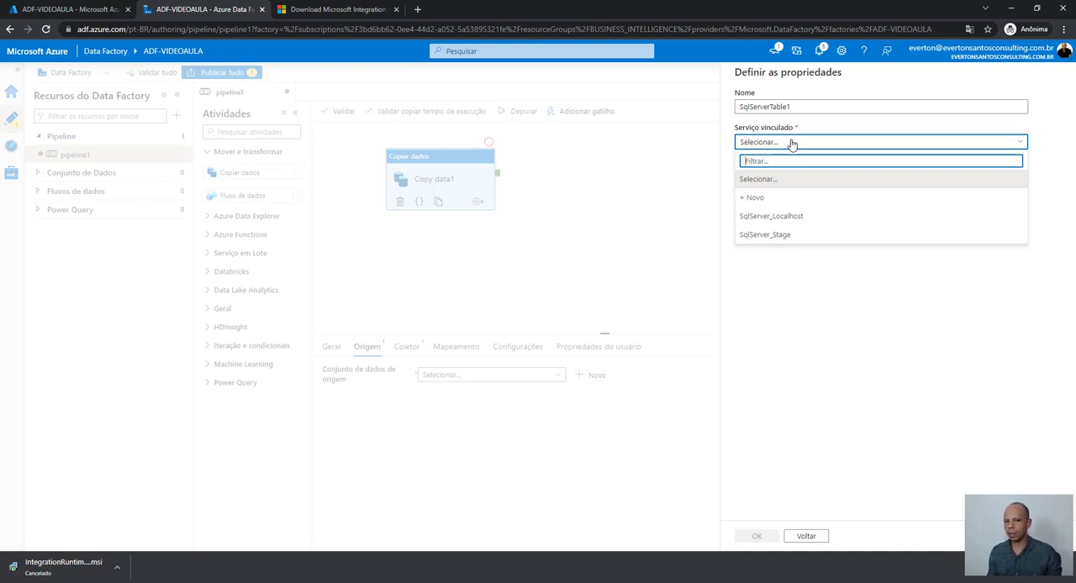
click(806, 221)
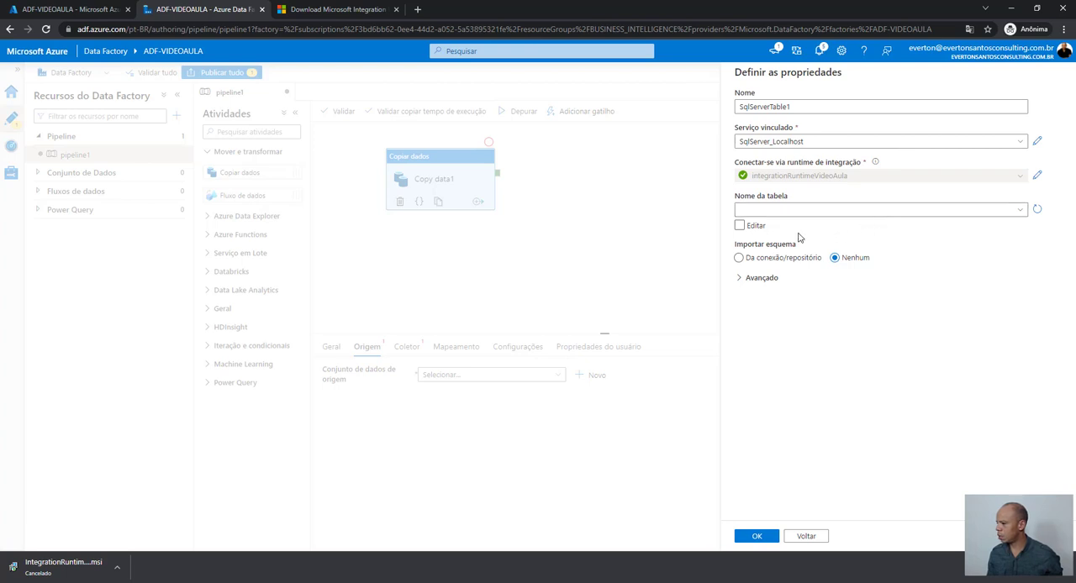
click(740, 227)
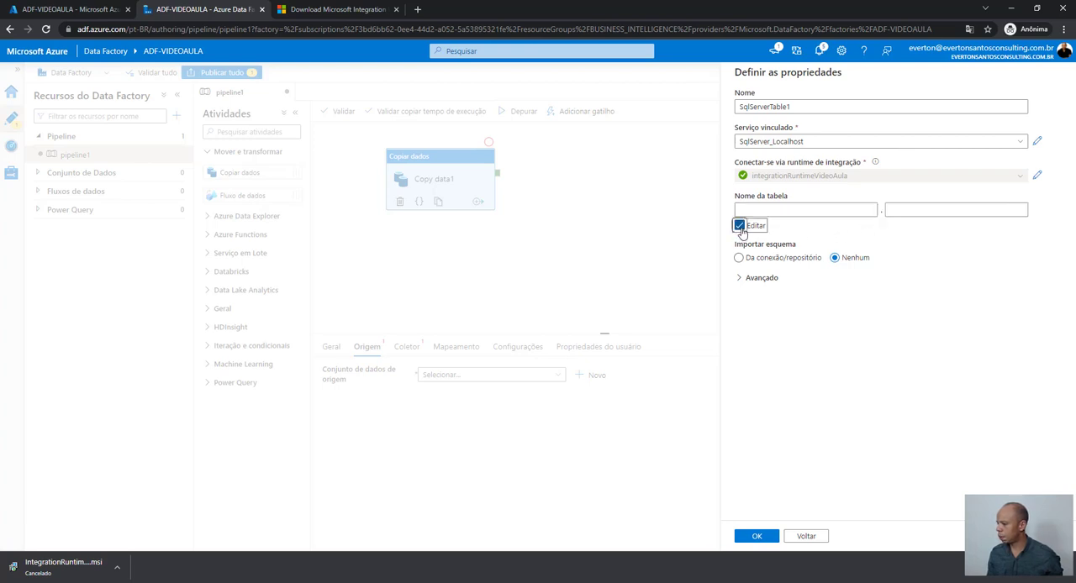
click(767, 212)
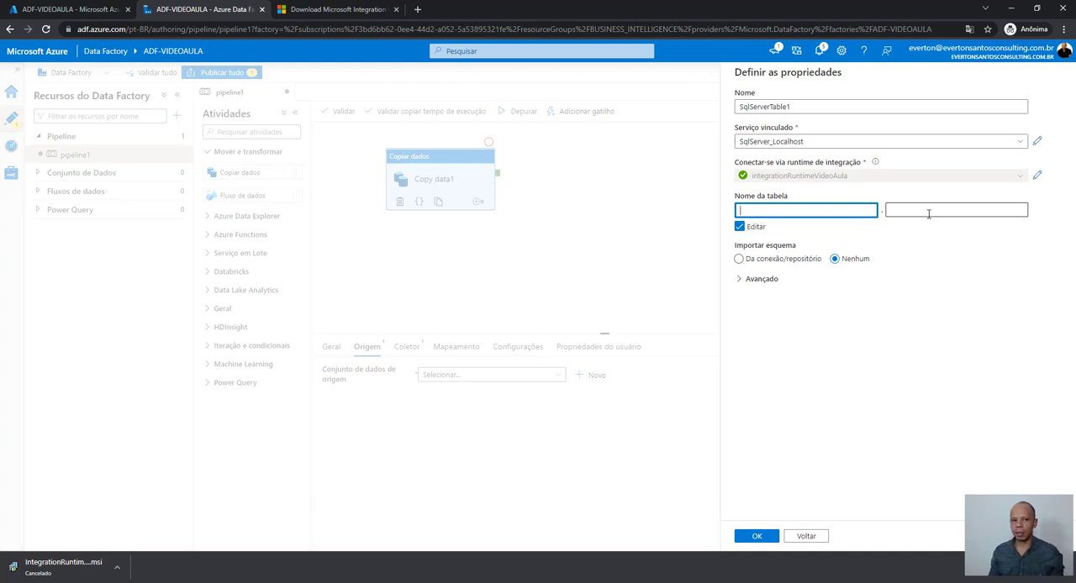
key(alt+Tab)
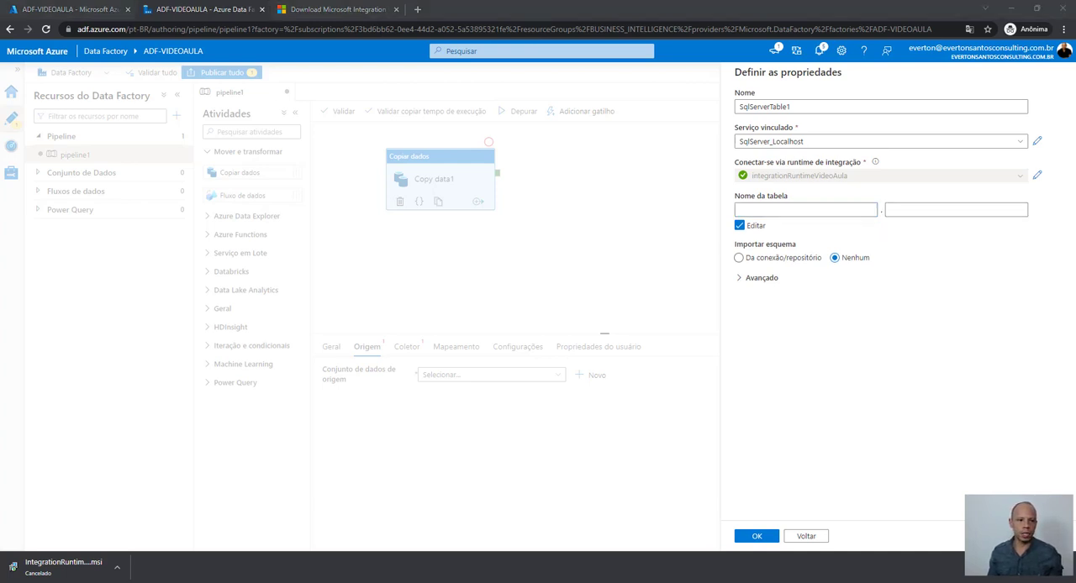
click(754, 213)
text(sales)
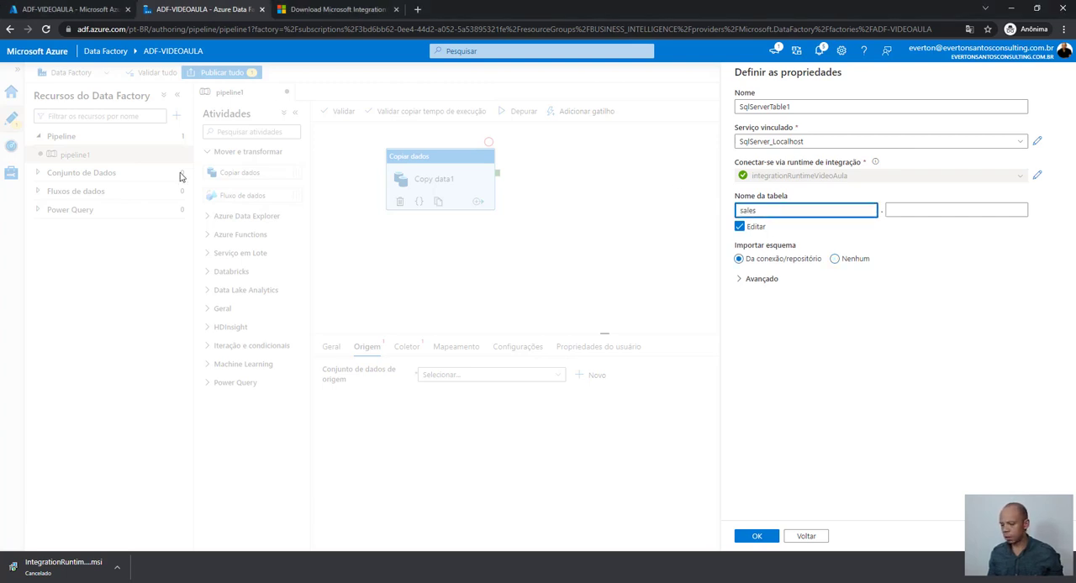
key(alt+Tab)
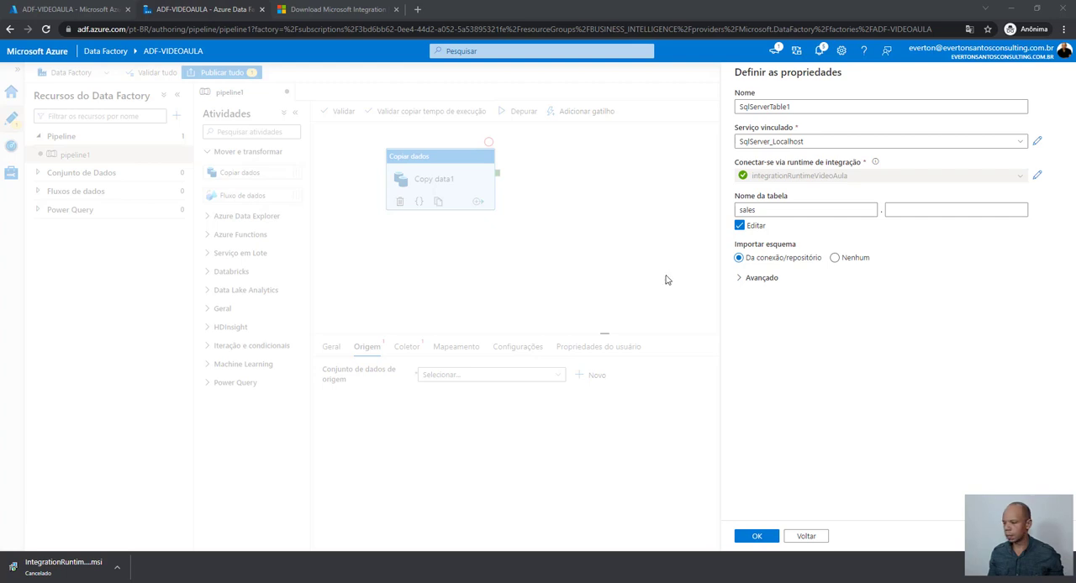
click(952, 210)
text(SalesOrderDetail)
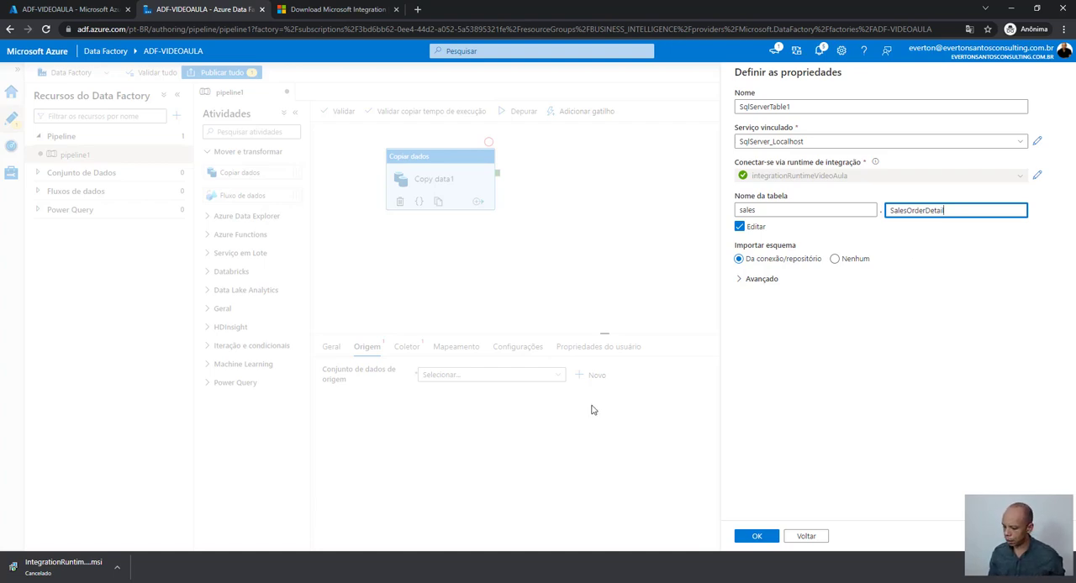
- Check the AdventureWorks2019 tables in SQL Server Management Studio, return to Data Factory and create the source dataset
key(alt+Tab)
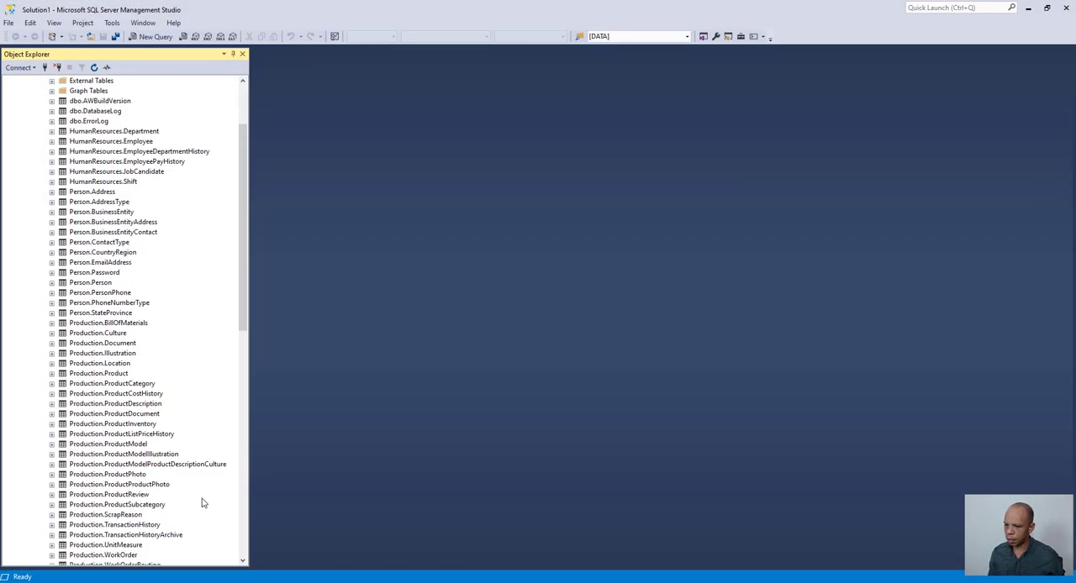
scroll(206, 418, up, 3)
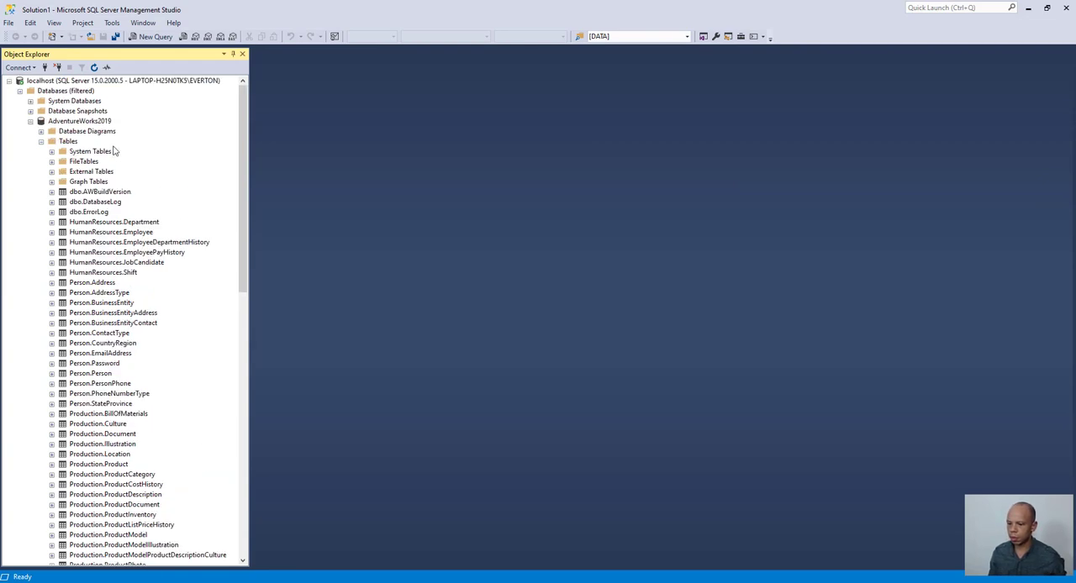
scroll(143, 278, down, 9)
scroll(143, 276, down, 6)
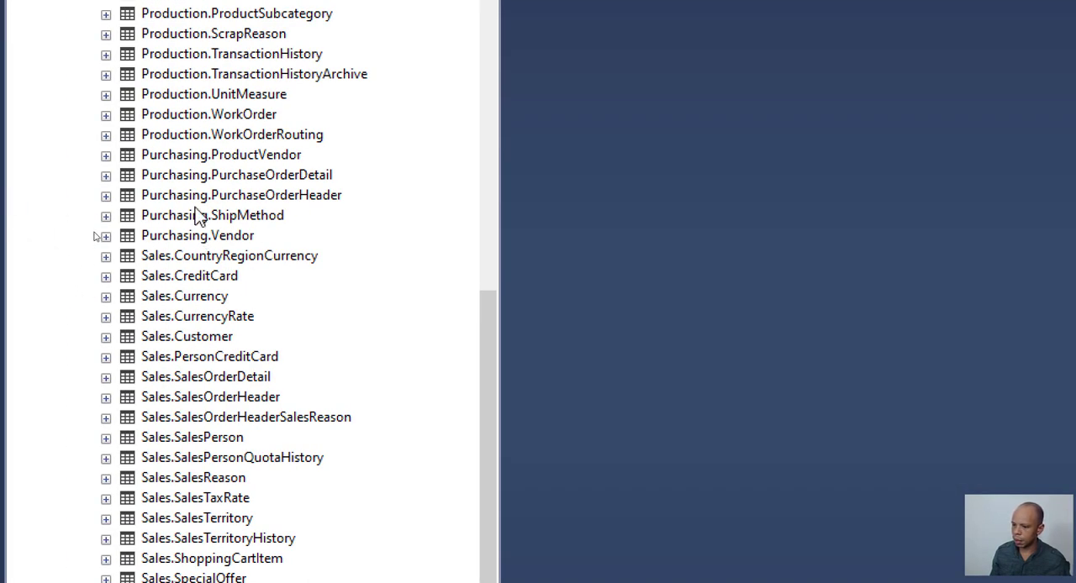
scroll(184, 342, down, 1)
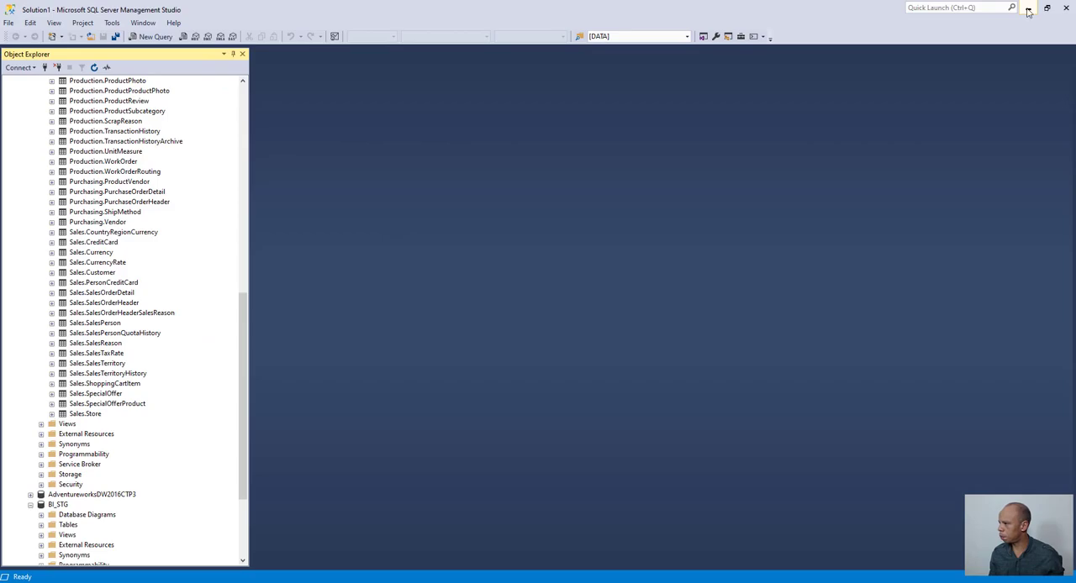
click(1029, 7)
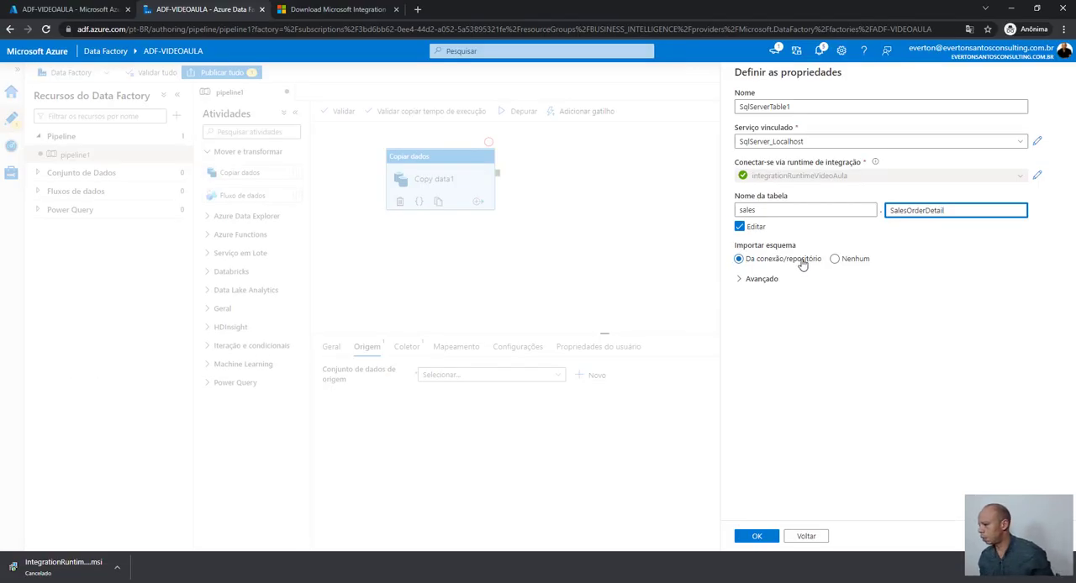
click(758, 538)
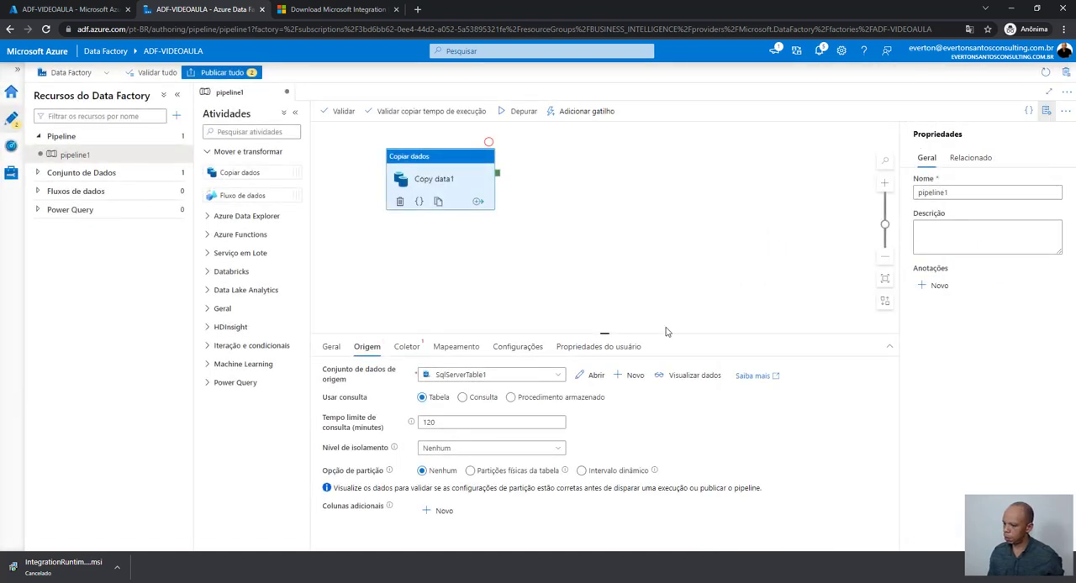
- Start a new sink dataset of type Servidor SQL for the Copiar dados activity
click(412, 350)
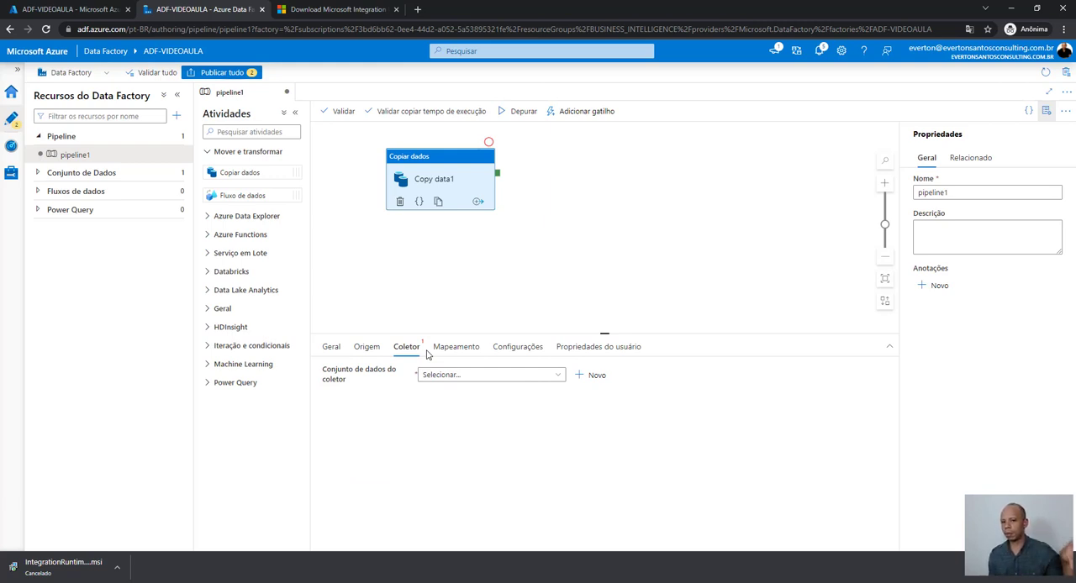
click(597, 376)
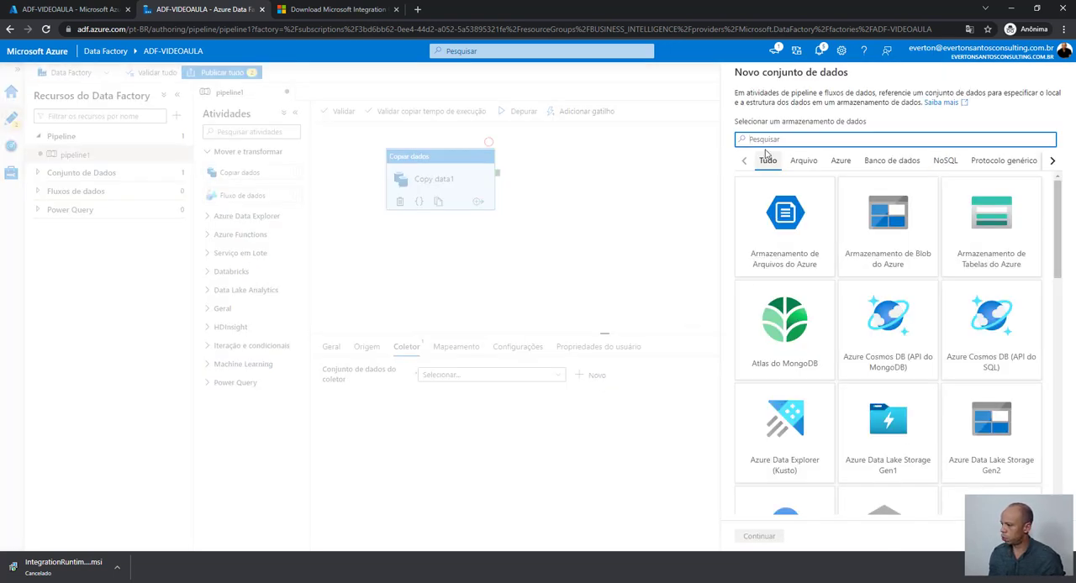
text(sql)
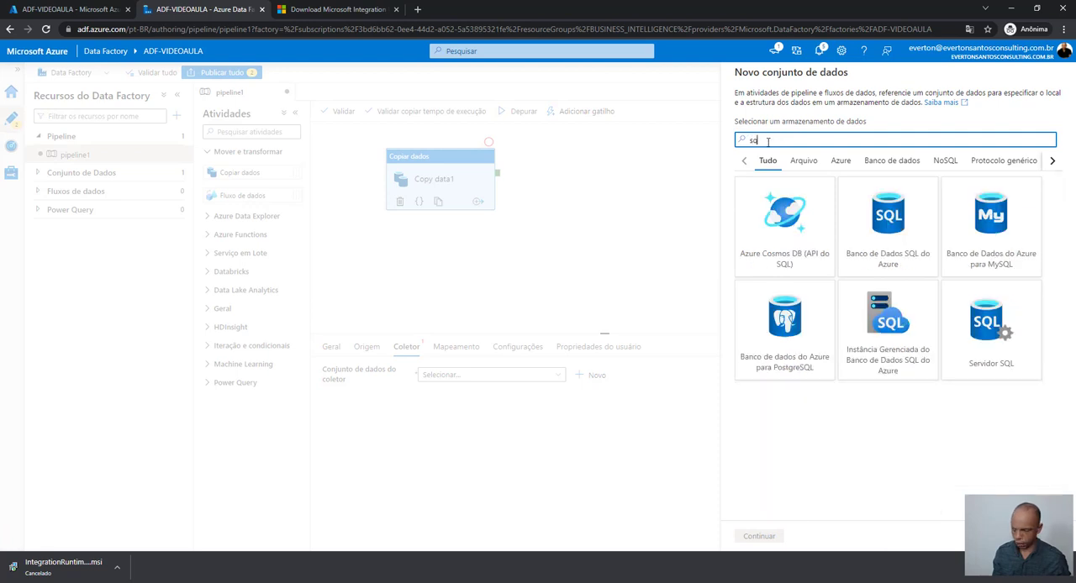
click(979, 353)
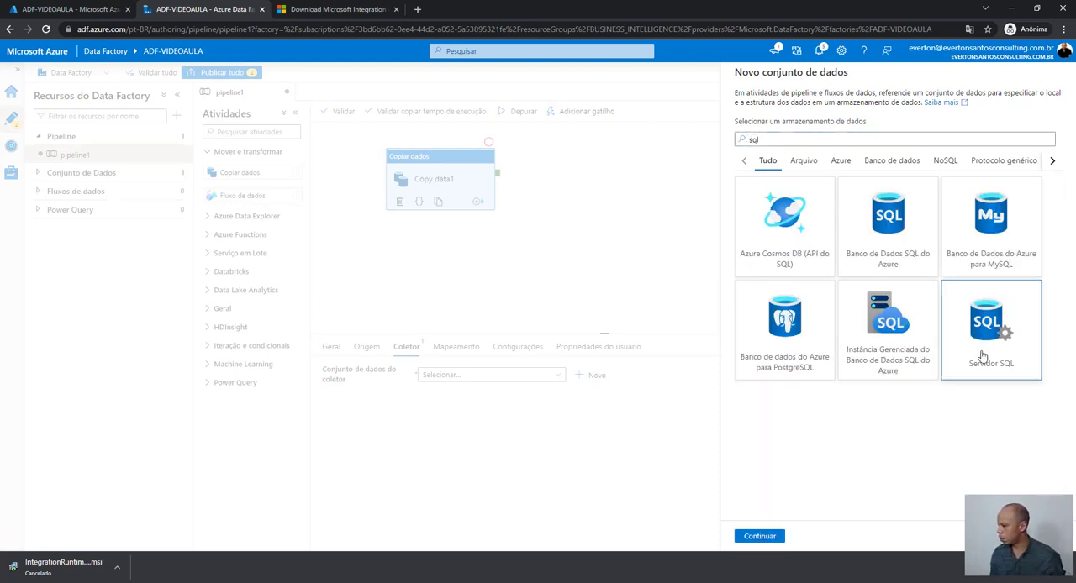
click(761, 538)
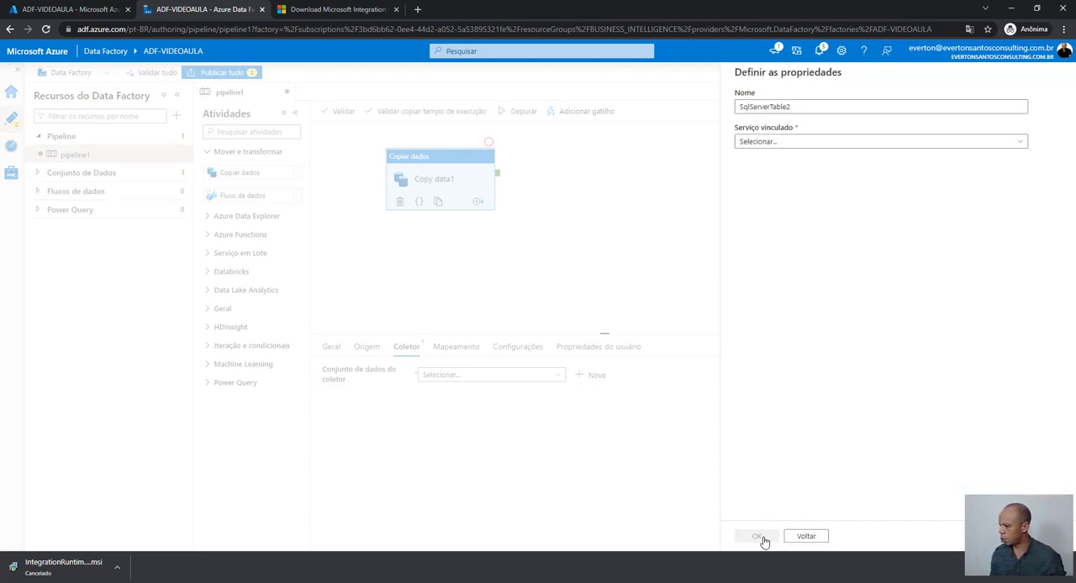
- Link the sink dataset to SqlServer_Stage and manually enter video_aula as the schema and tb_stg_sales_order_detail as the table name
click(796, 143)
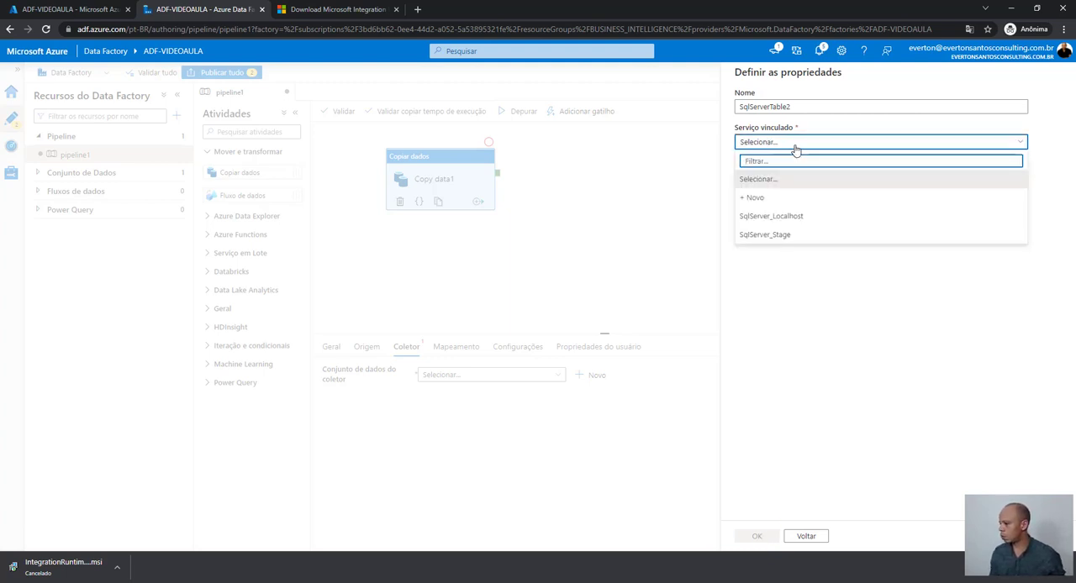
click(782, 236)
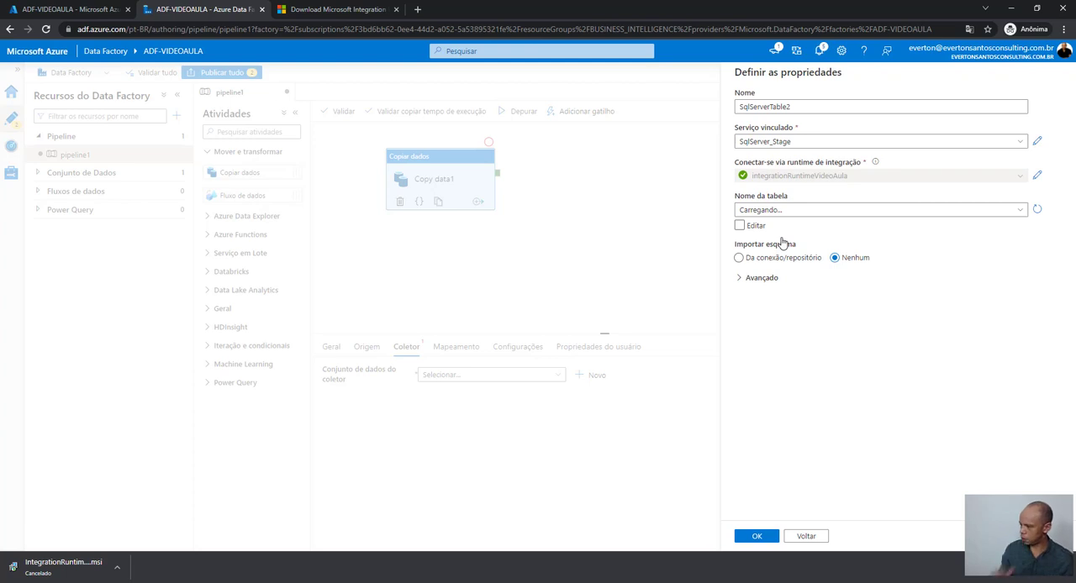
click(739, 227)
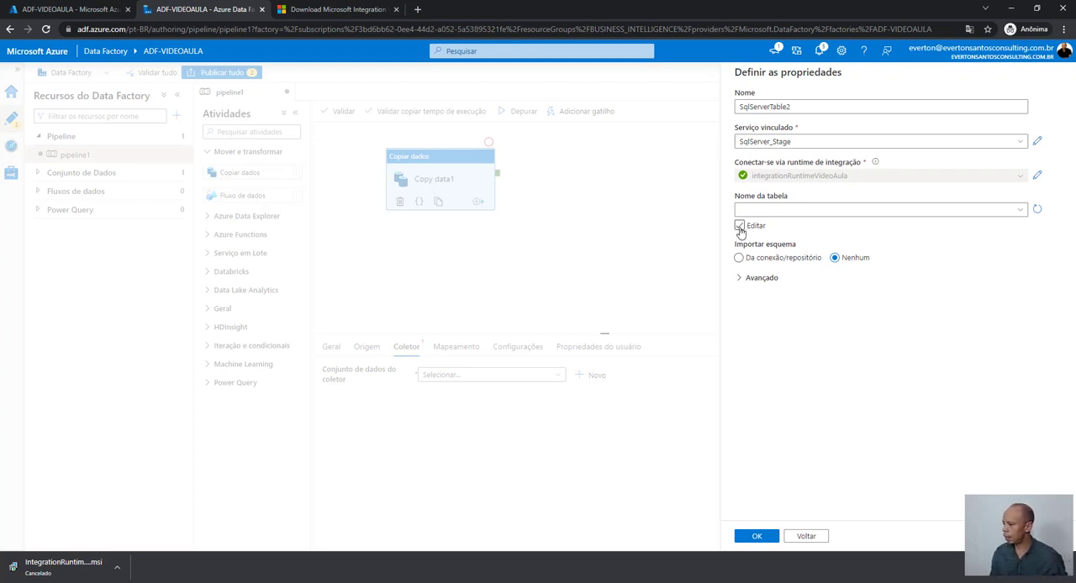
click(739, 227)
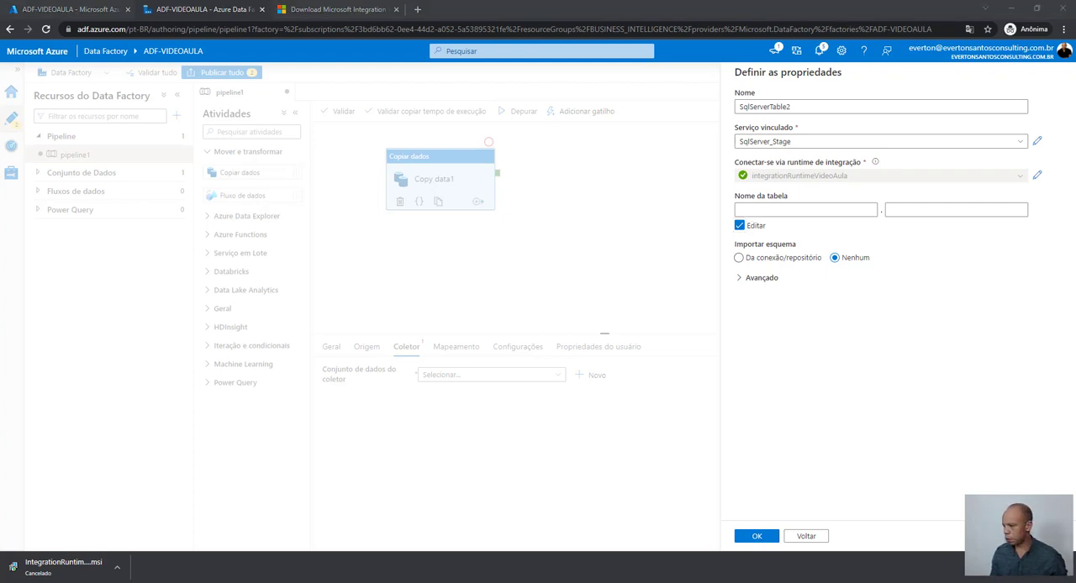
click(768, 213)
text(video_aula)
click(917, 213)
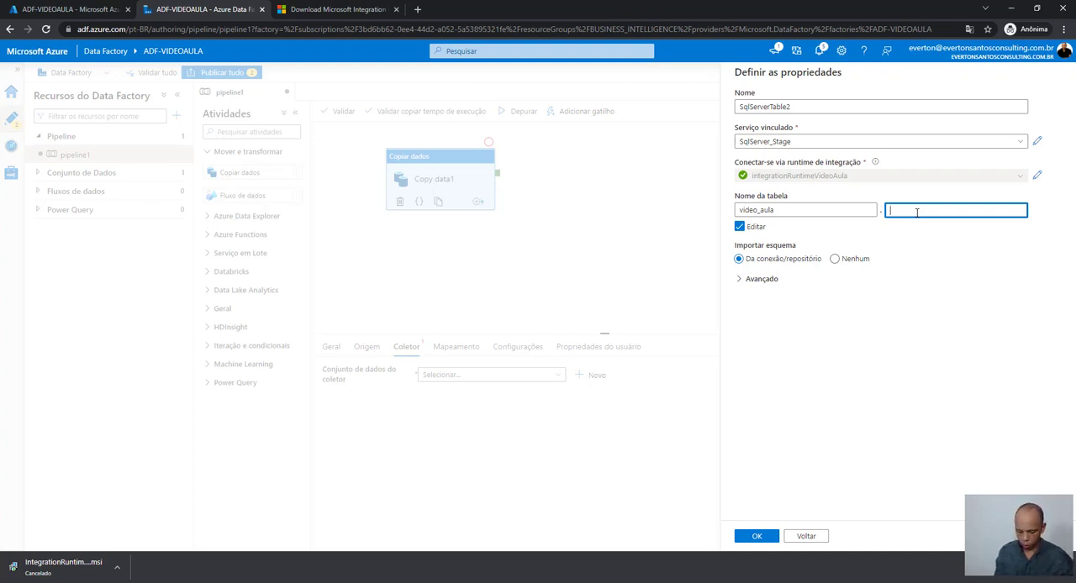
text(tb)
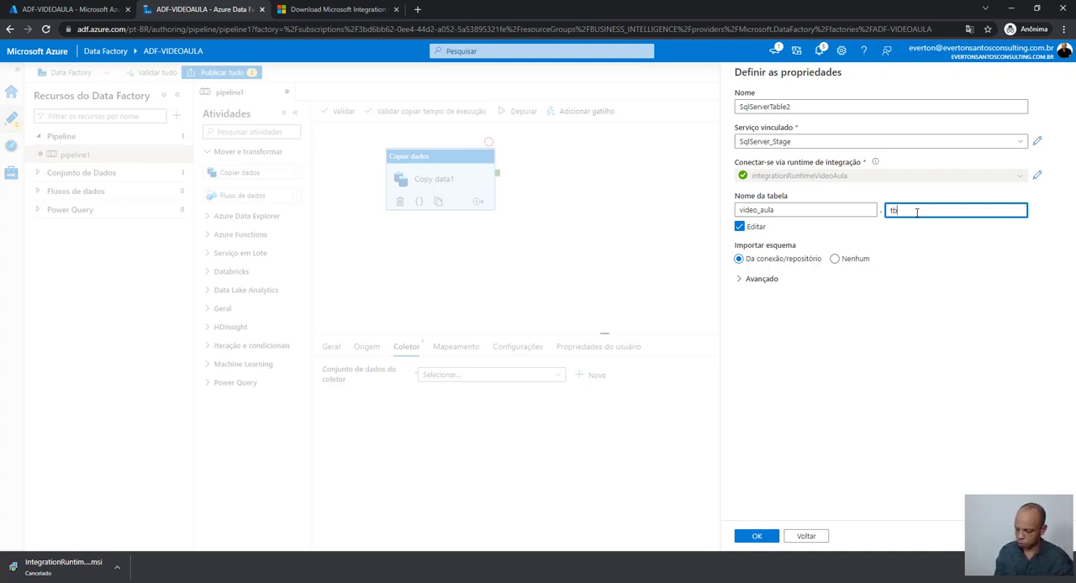
text(_st)
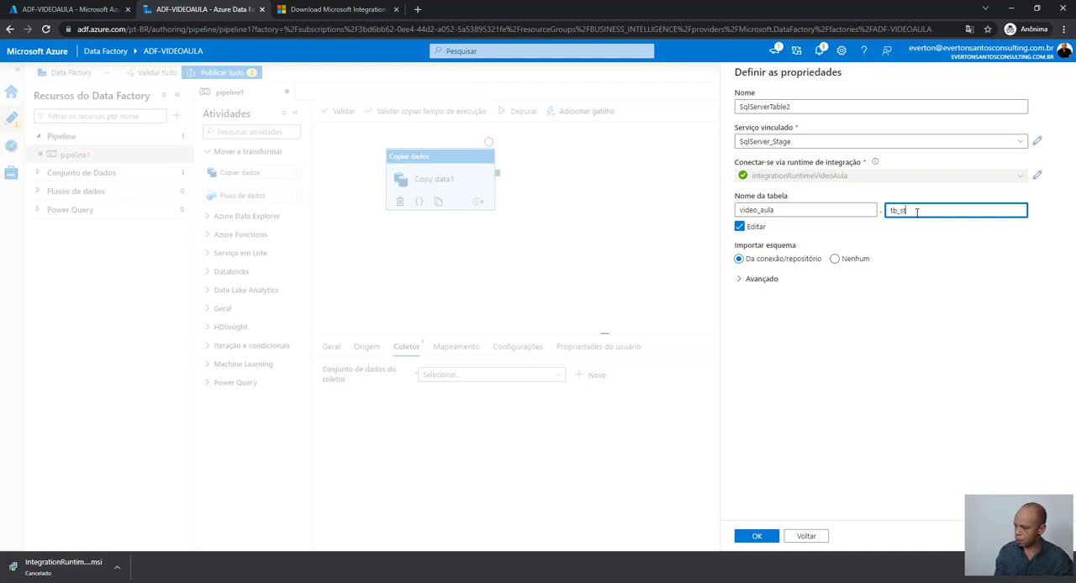
text(g_)
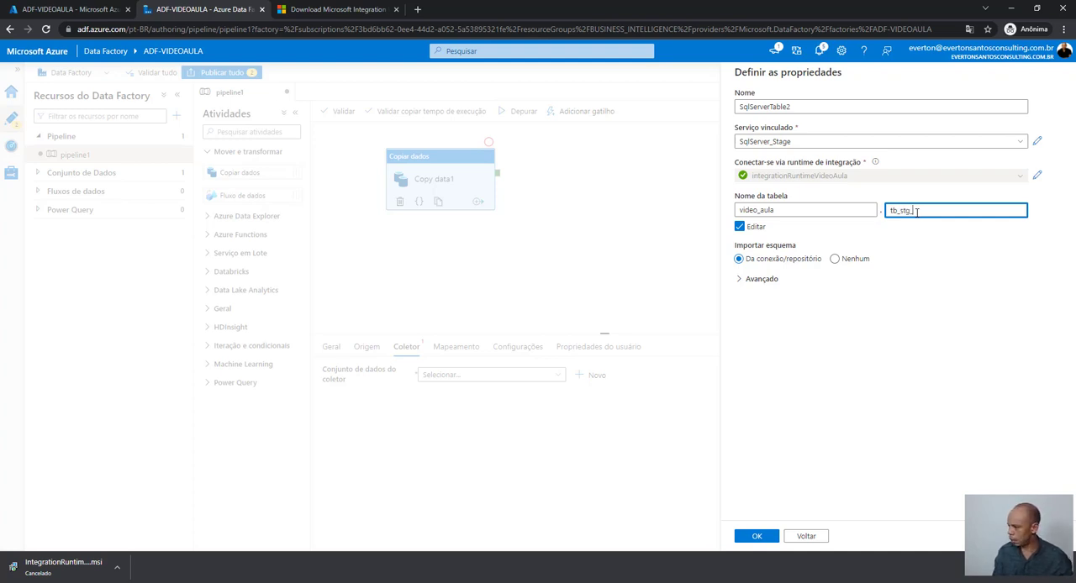
text(sales_order)
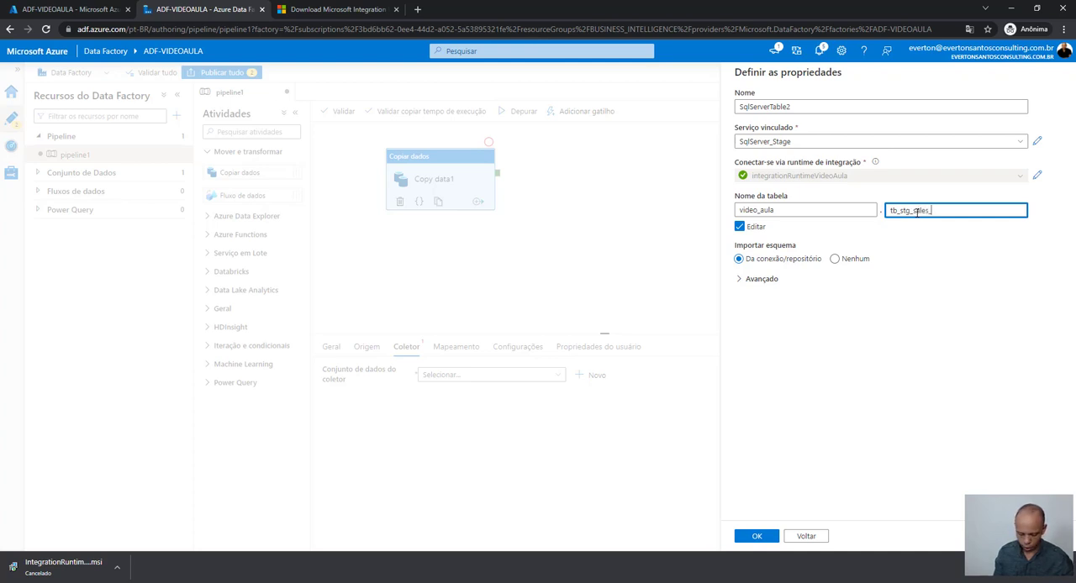
text(_detail)
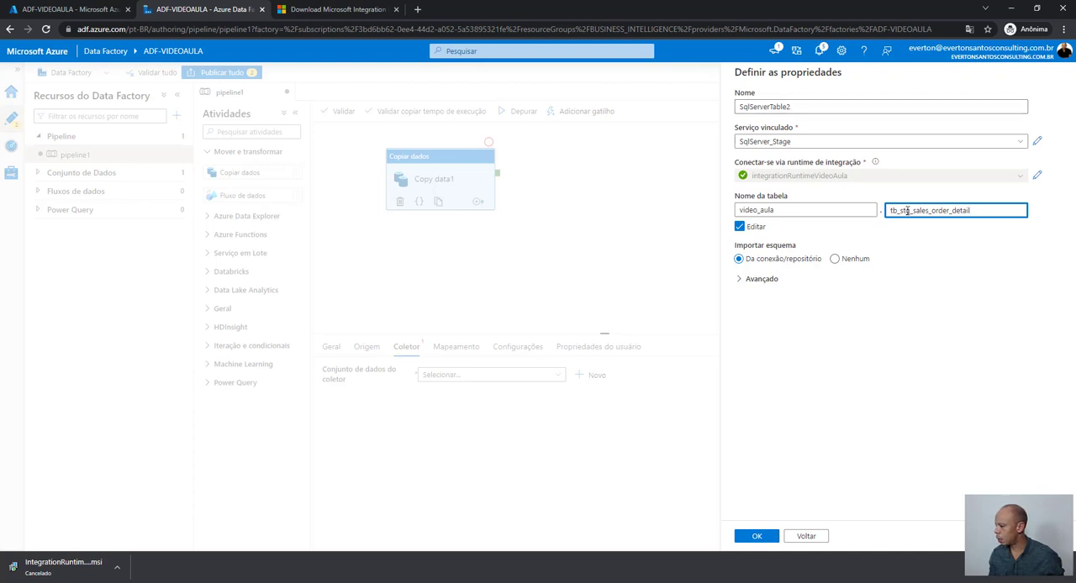
- Rename the sink dataset to SqlServer_tb_stg_sales_order_detail, reusing the table name after the SqlServer prefix
drag(772, 108, 815, 107)
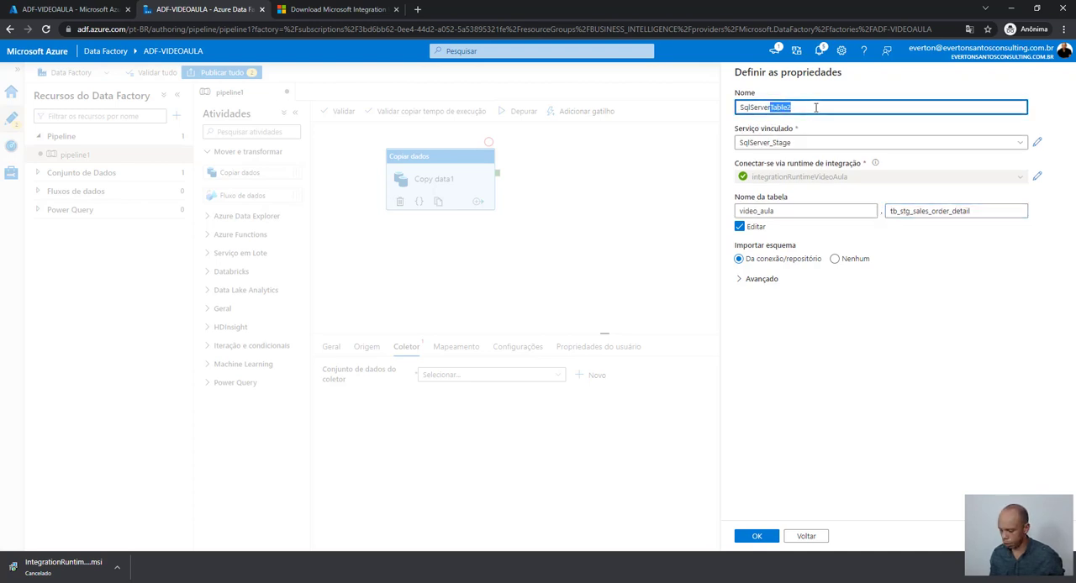
key(BackSpace)
double_click(966, 210)
key(ctrl+c)
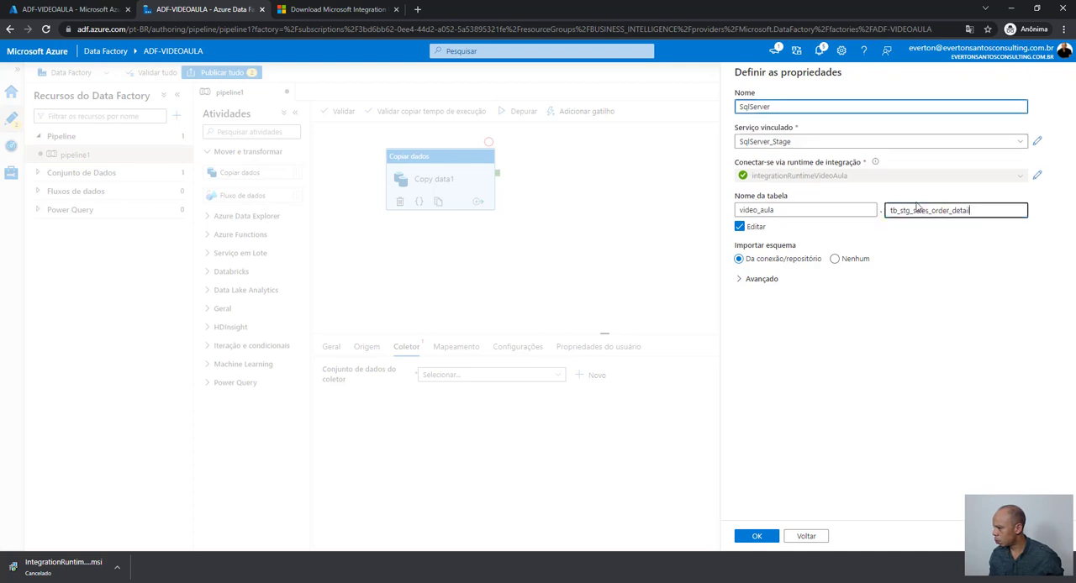
click(804, 108)
text(_)
key(ctrl+v)
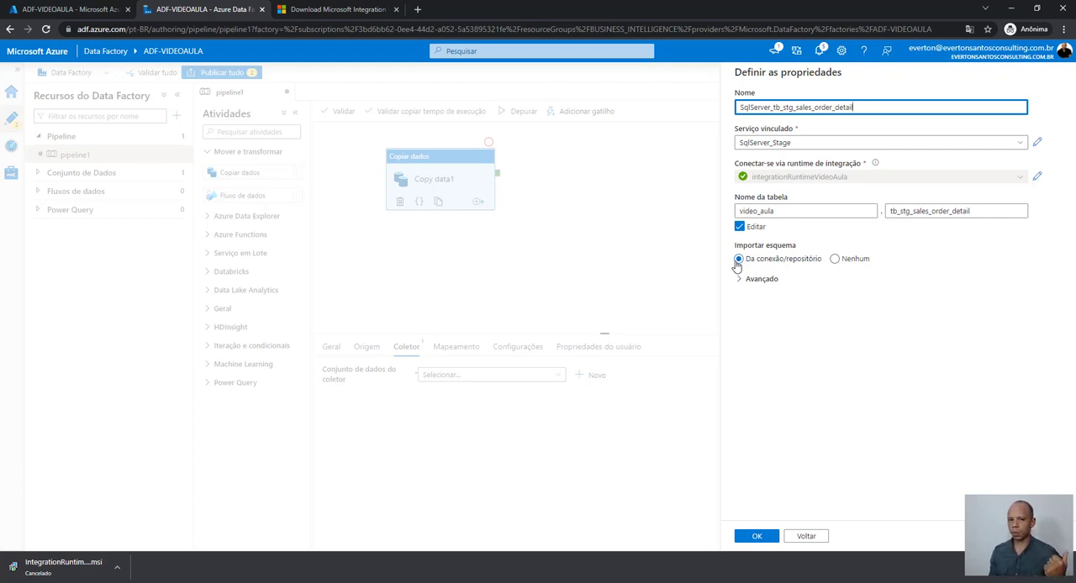
- Set the sink dataset's schema import to Nenhum and create the dataset
click(835, 259)
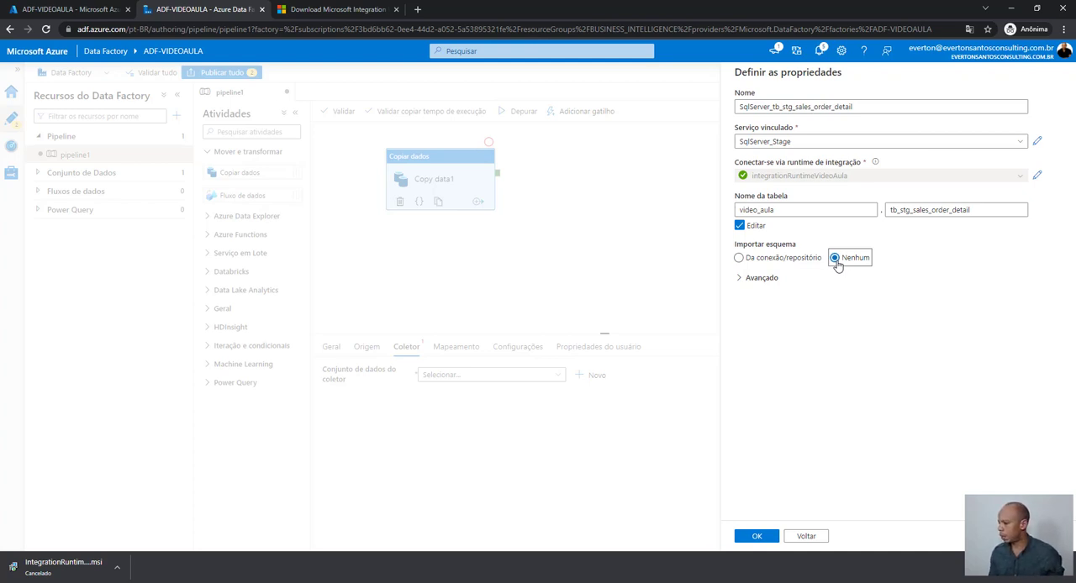
click(764, 538)
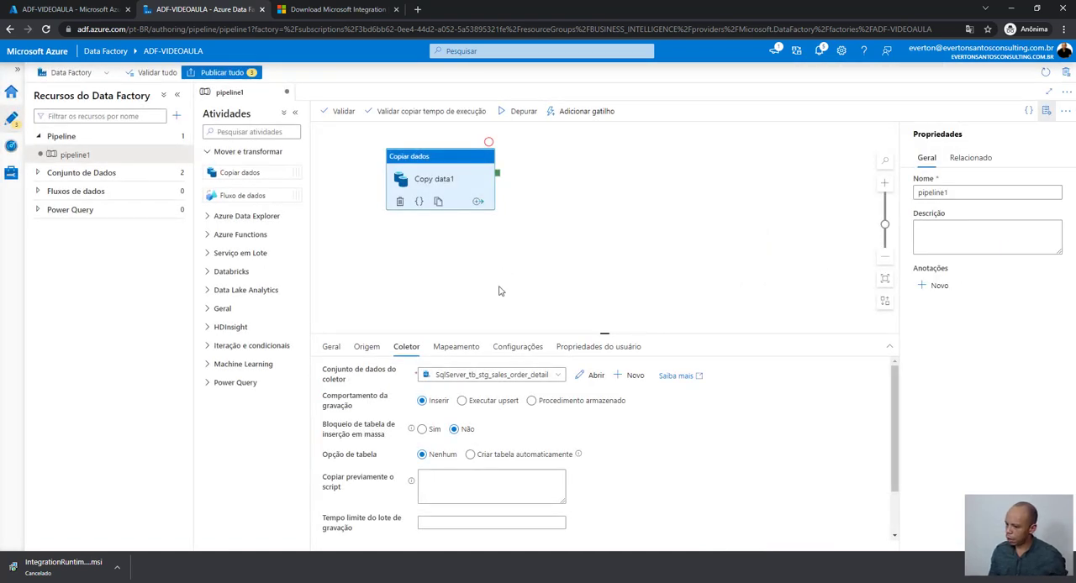
click(580, 402)
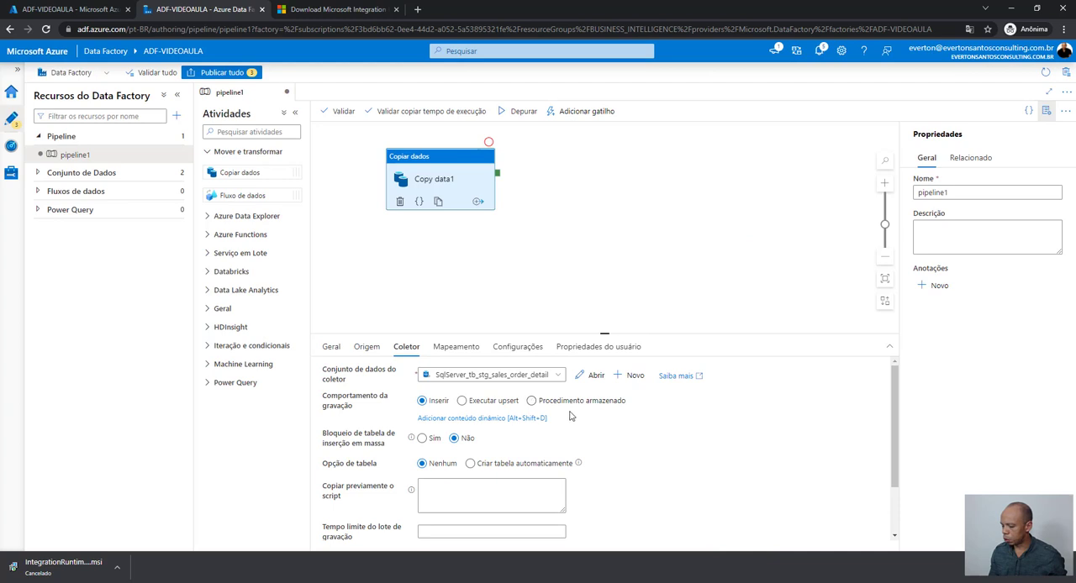
- Set the sink's table option to Criar tabela automaticamente and run the pipeline in debug mode
click(367, 347)
click(410, 351)
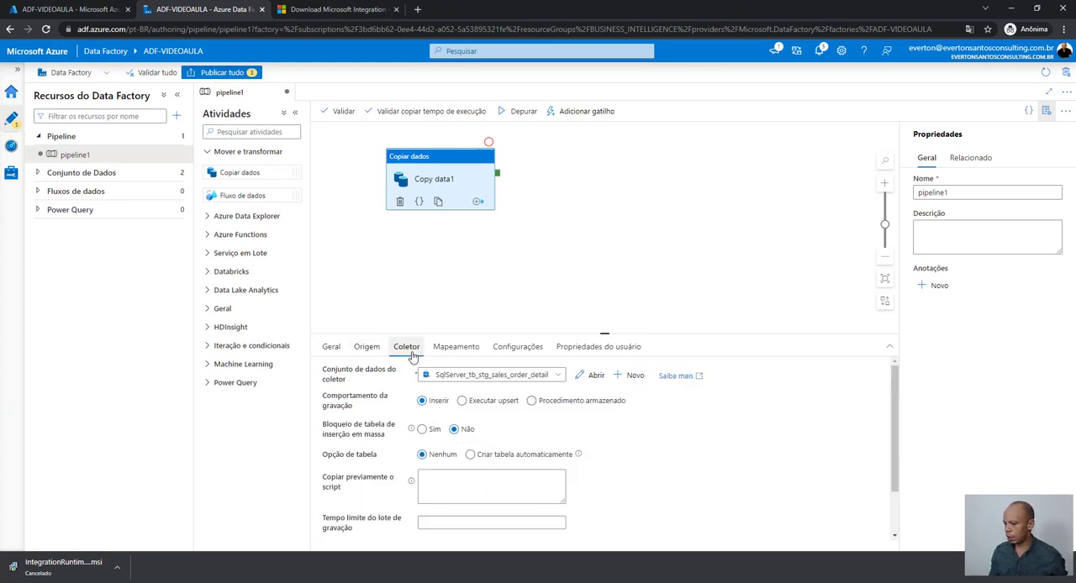
scroll(632, 469, down, 2)
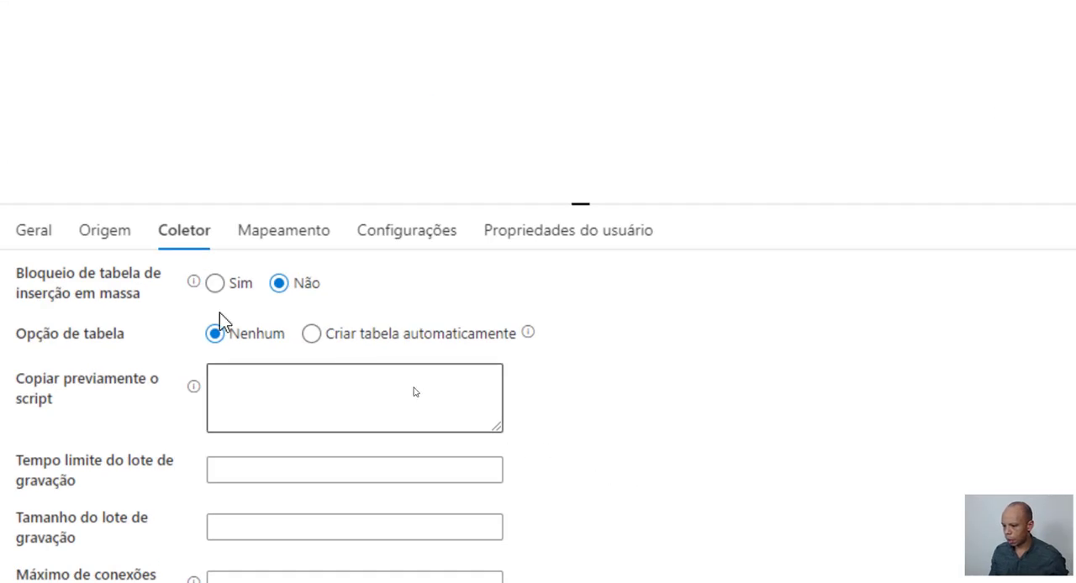
mouse_move(120, 326)
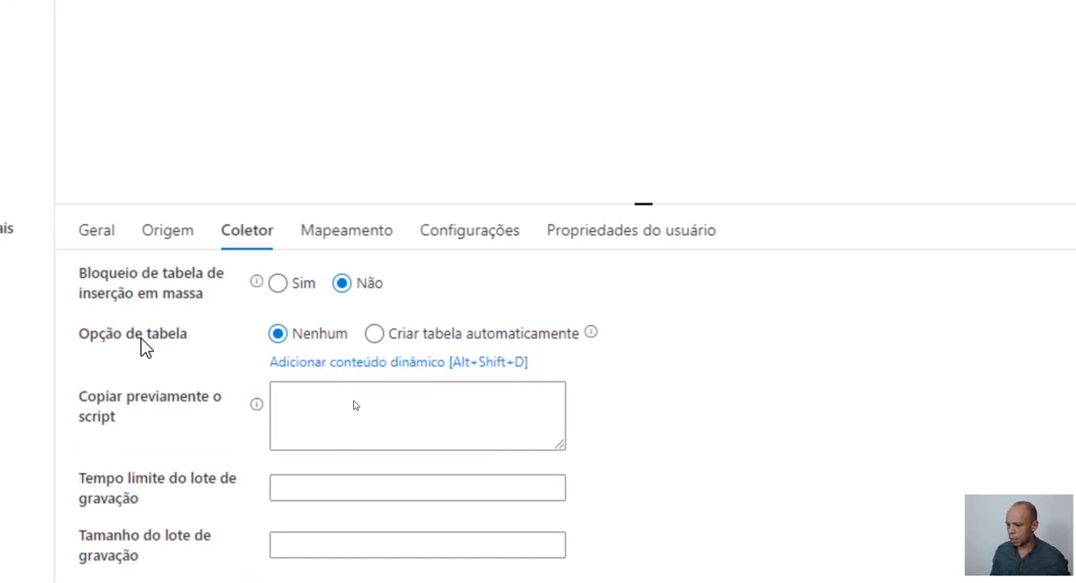
click(375, 335)
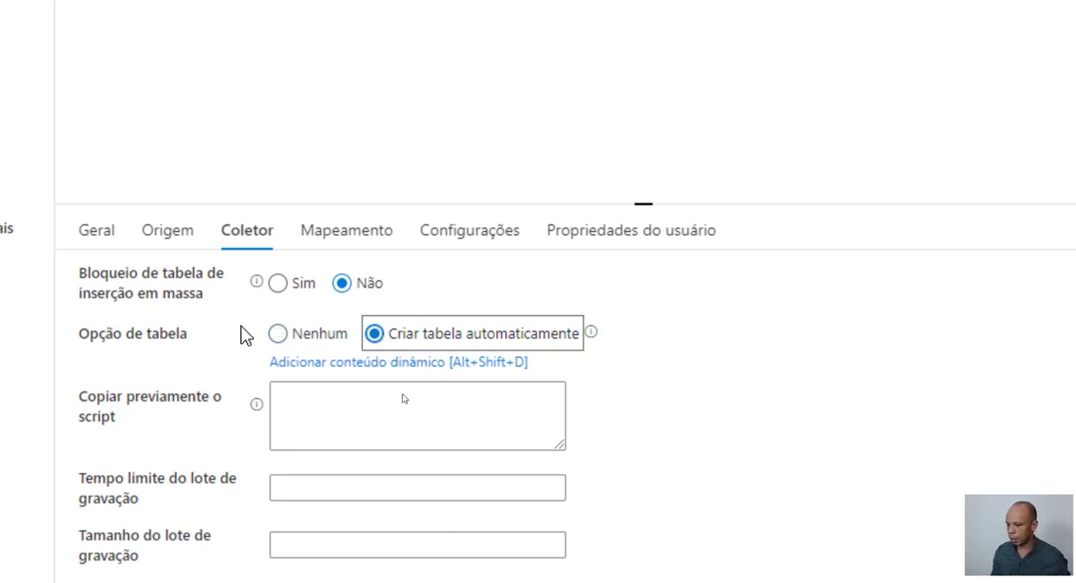
click(286, 335)
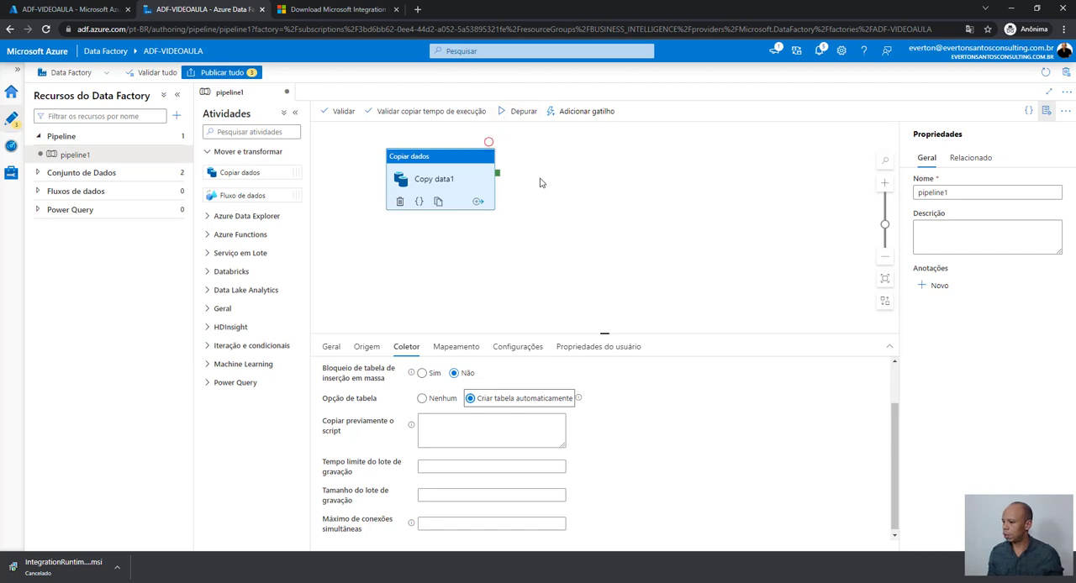
click(520, 116)
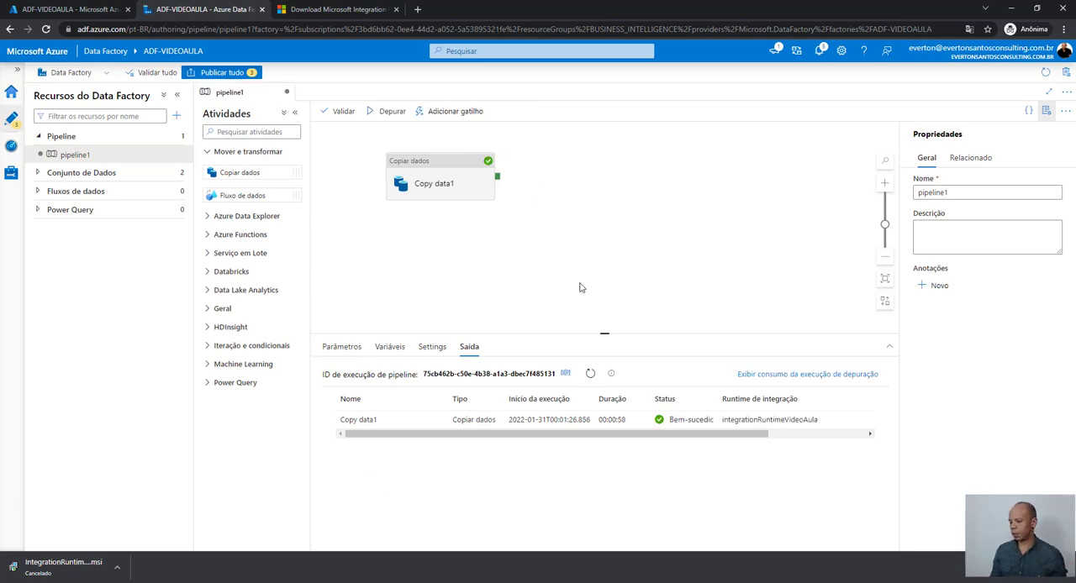
mouse_move(633, 426)
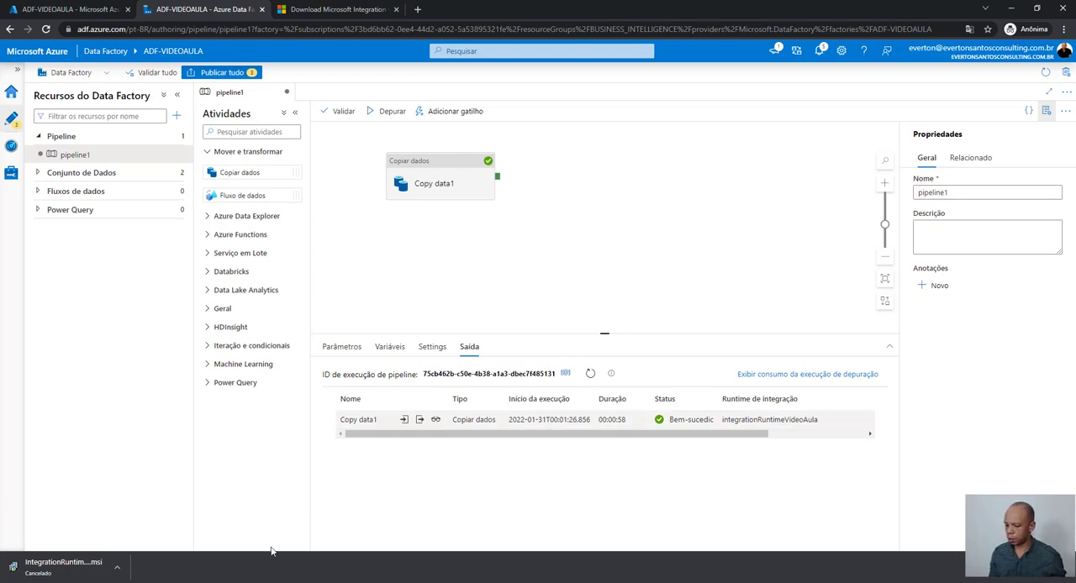
- Switch to SQL Server Management Studio, collapse the AdventureWorks2019 tables and expand the tables of the BI_STG database
click(231, 581)
scroll(165, 412, up, 10)
scroll(167, 412, up, 5)
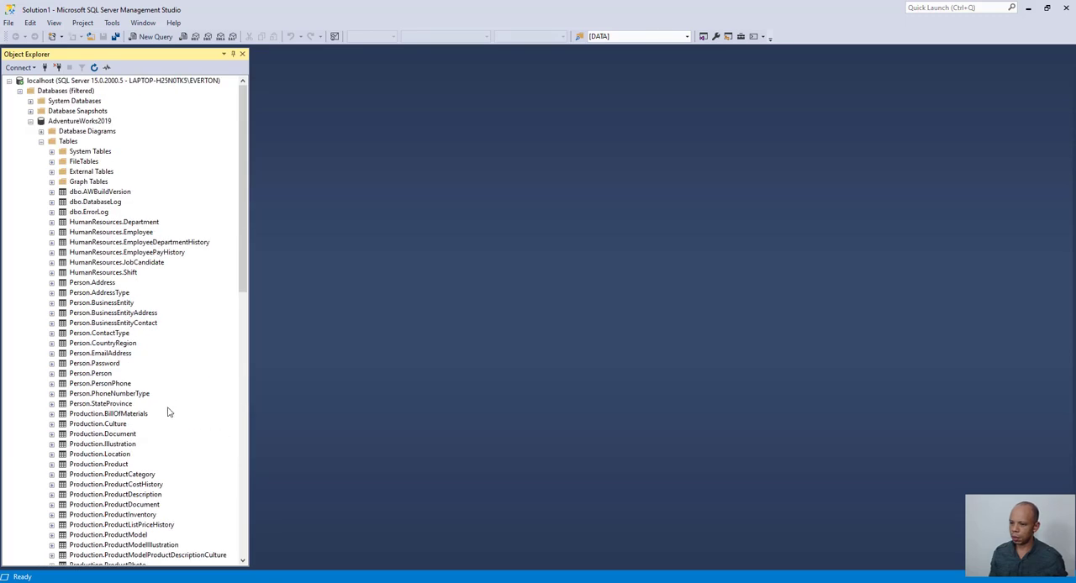
click(42, 141)
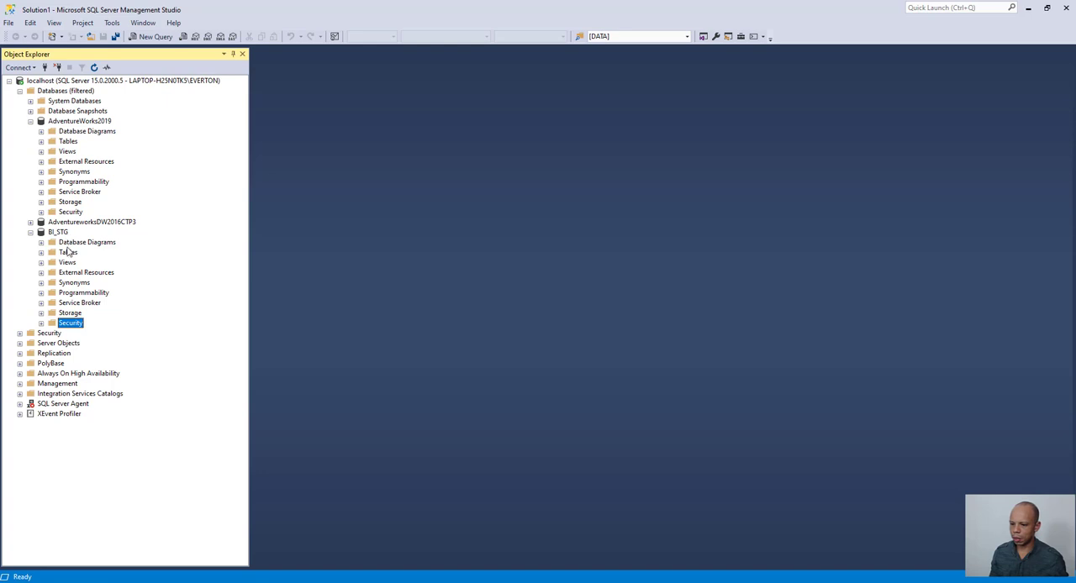
click(41, 252)
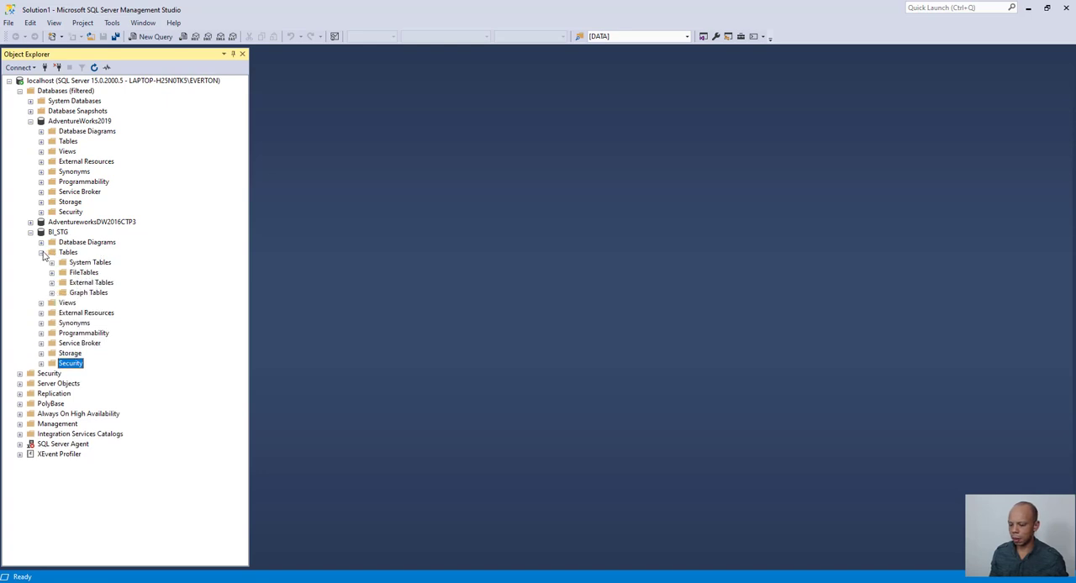
- Refresh the BI_STG database and select Video_Aula.tb_stg_sales_order_detail among its tables
click(60, 234)
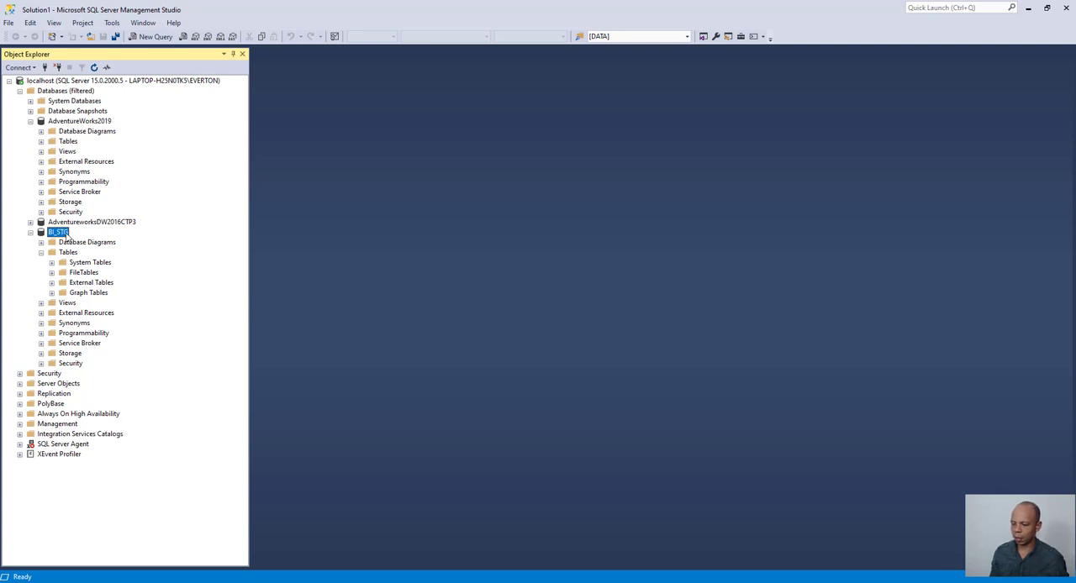
right_click(67, 237)
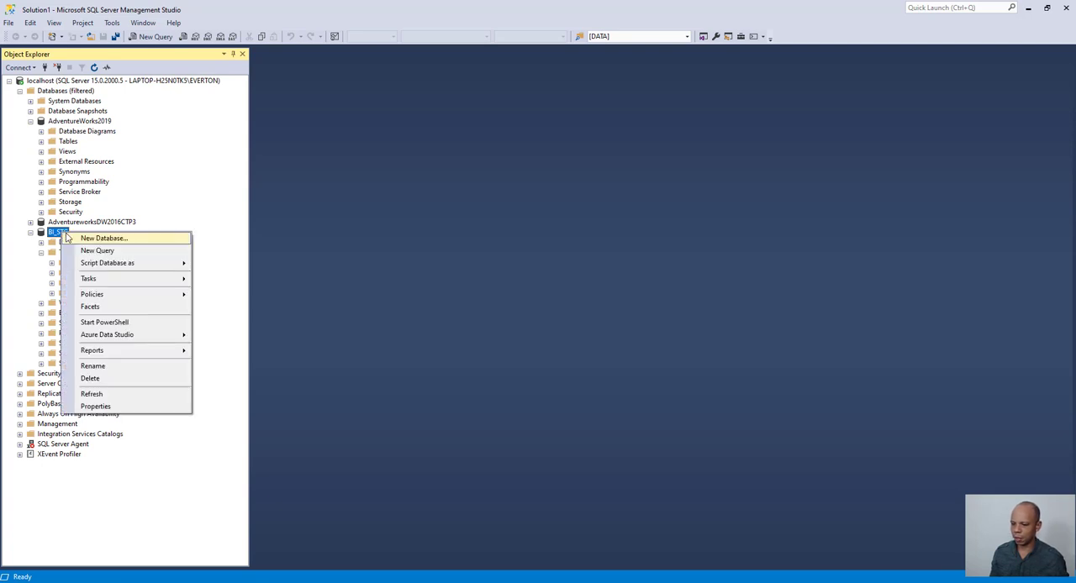
click(125, 396)
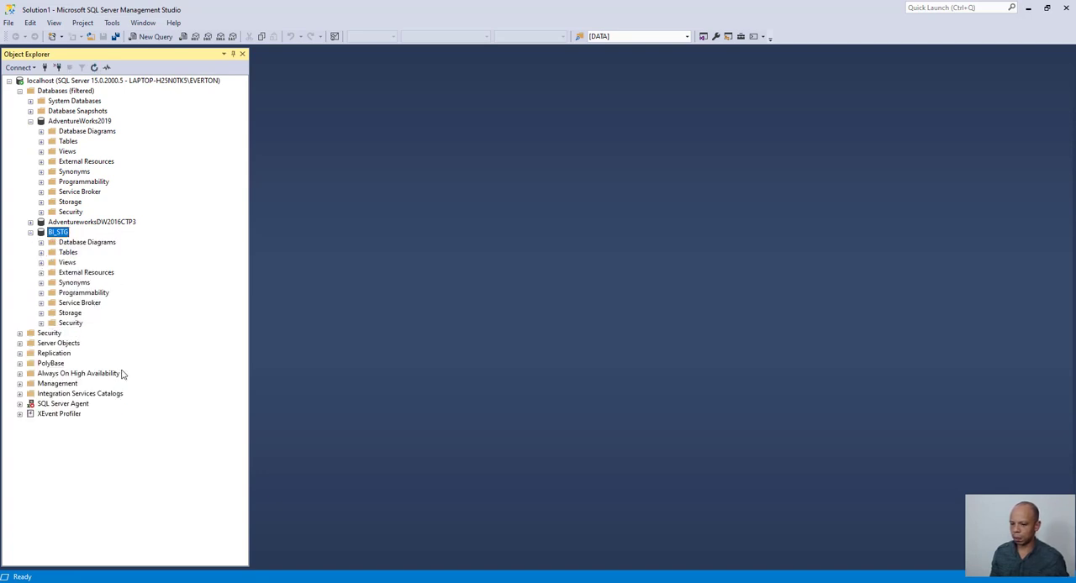
click(41, 252)
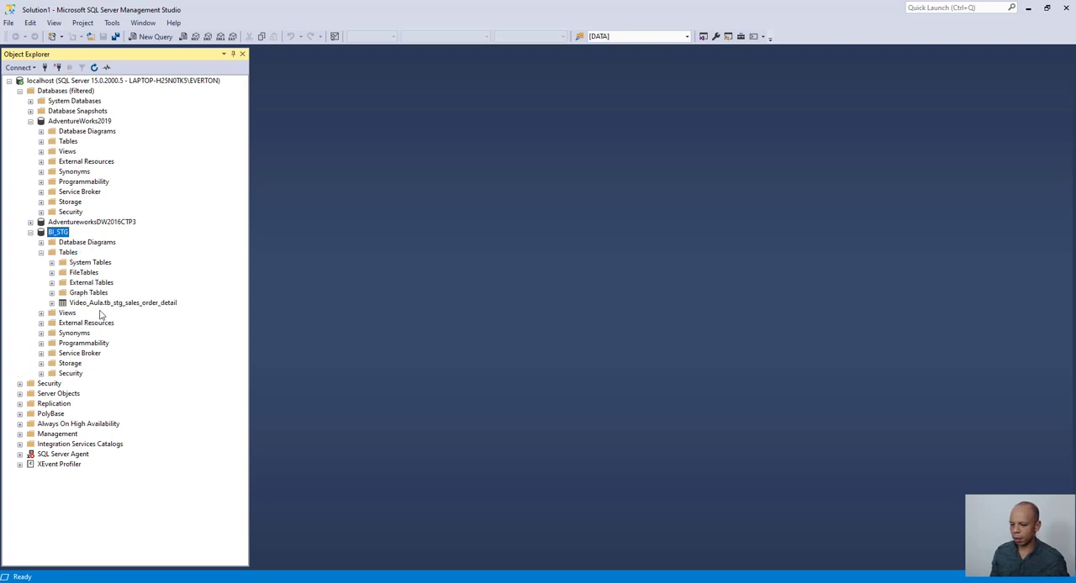
click(99, 306)
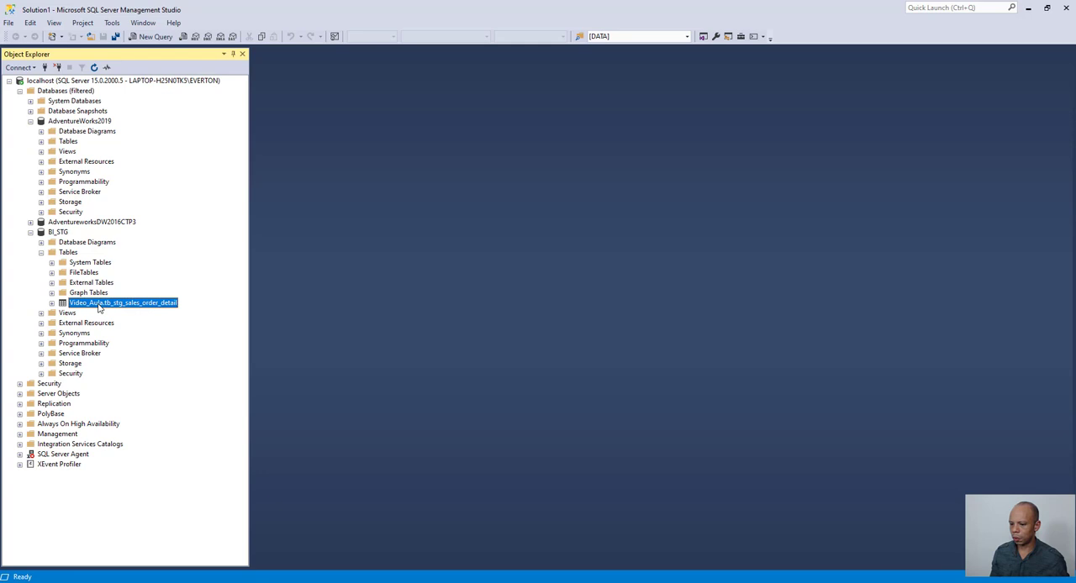
- Open a new query on BI_STG and write select * from [Video_Aula].[tb_stg_sales_order_detail], inserting the table name from the object tree
right_click(63, 235)
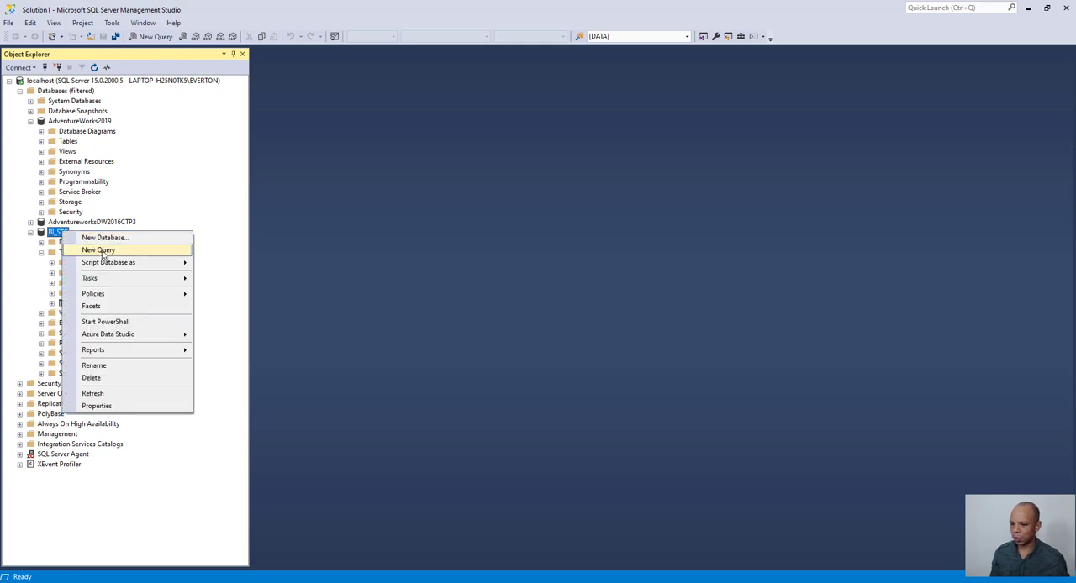
click(103, 251)
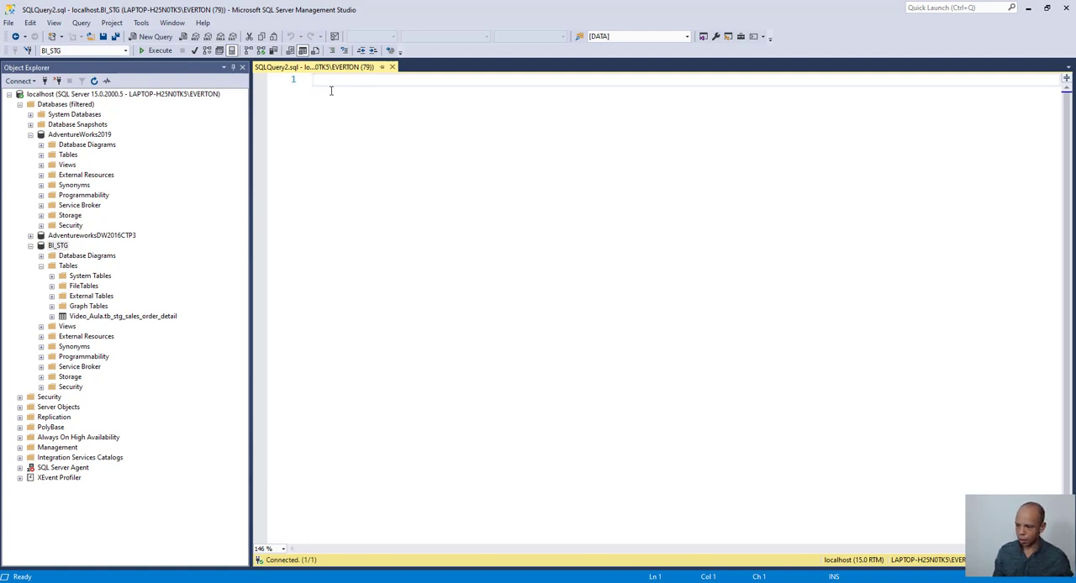
text(se)
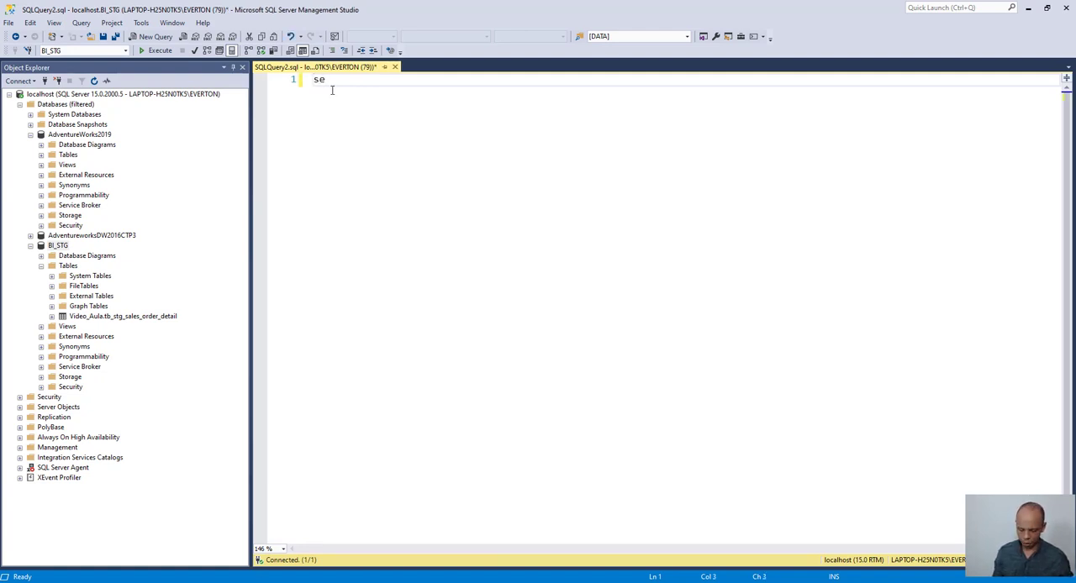
text(lect )
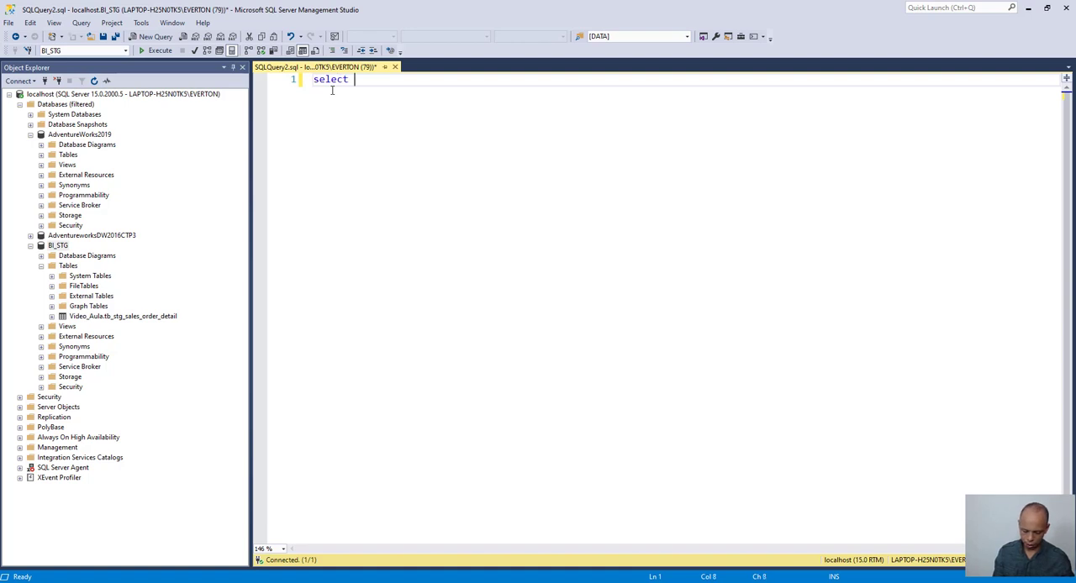
text(* from)
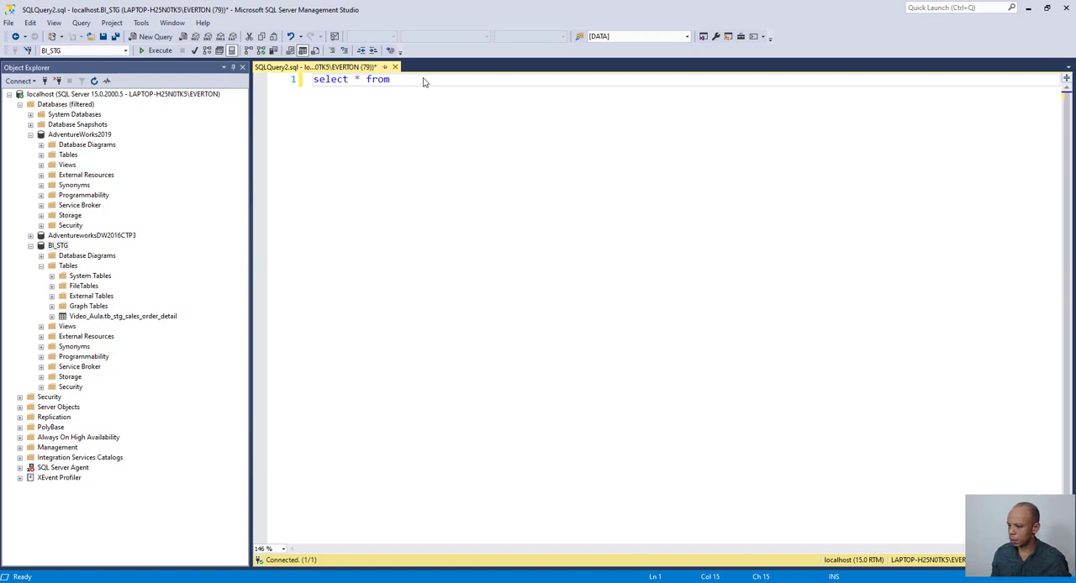
drag(123, 317, 425, 82)
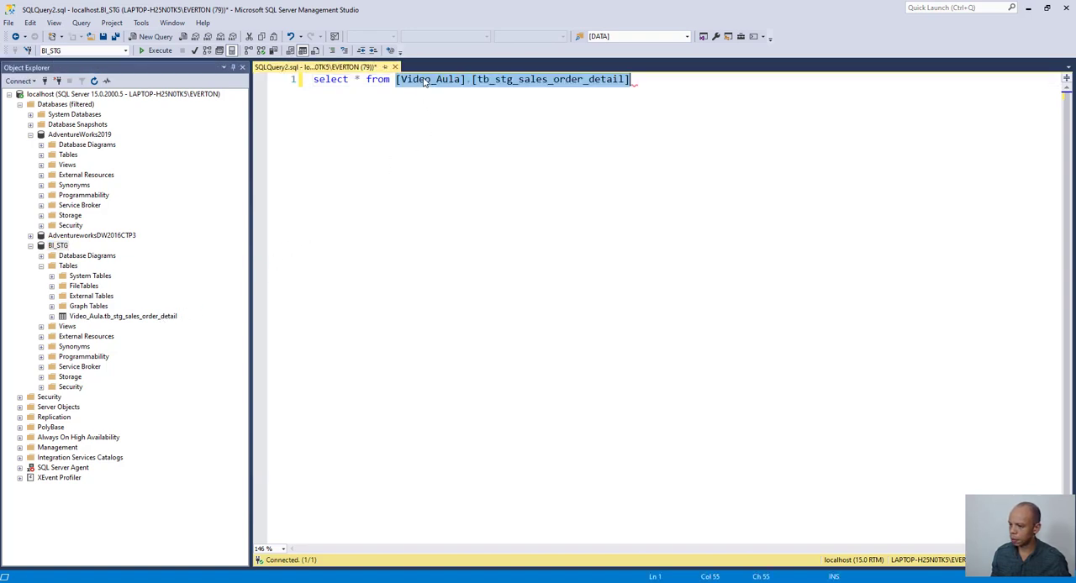
- Limit the query to the first ten rows with top(10) * and execute it
click(397, 81)
click(359, 79)
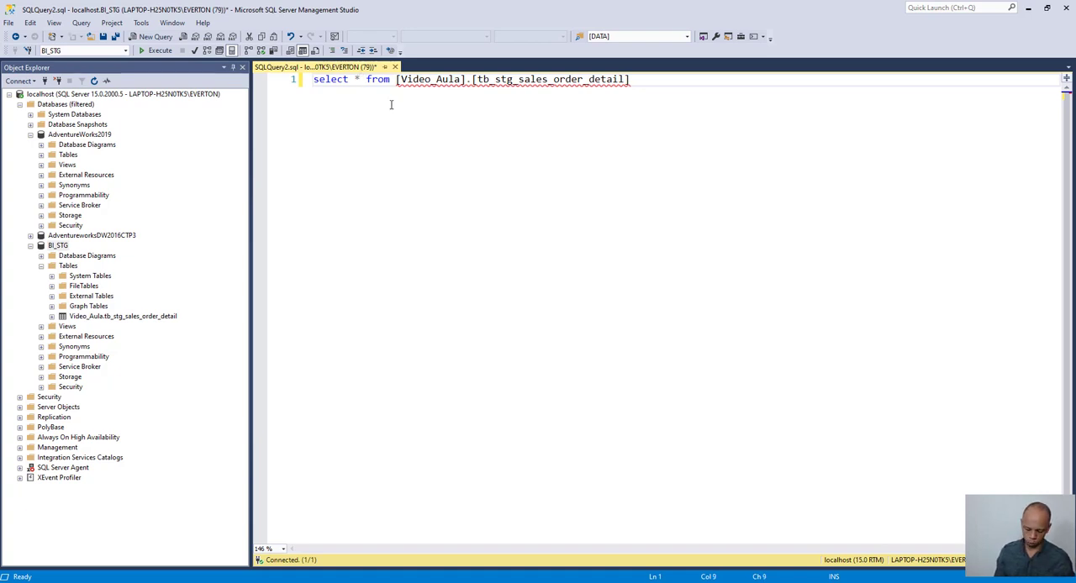
key(BackSpace)
text(t)
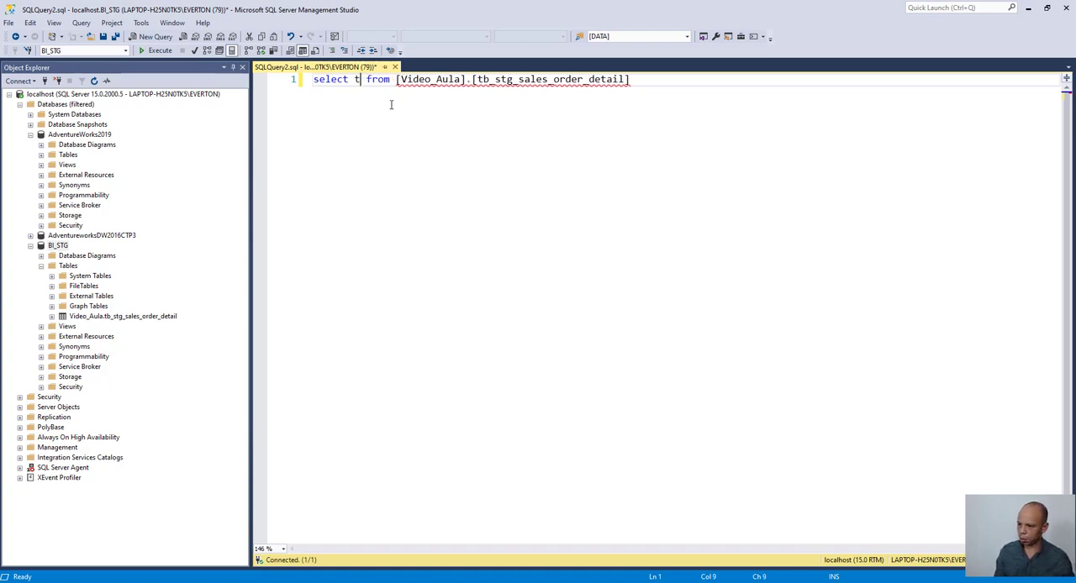
text(op(10))
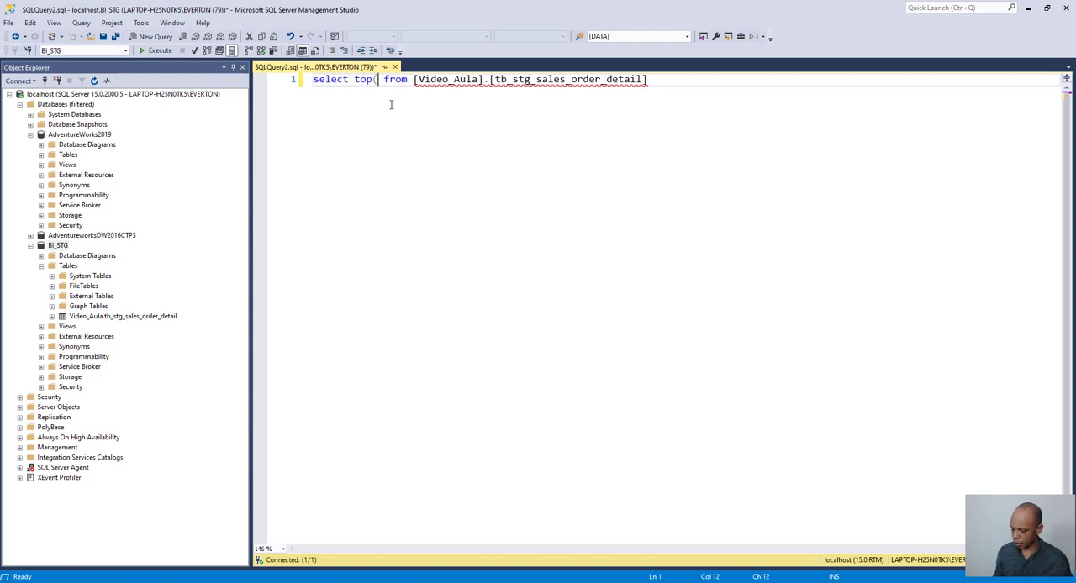
text( *)
click(705, 79)
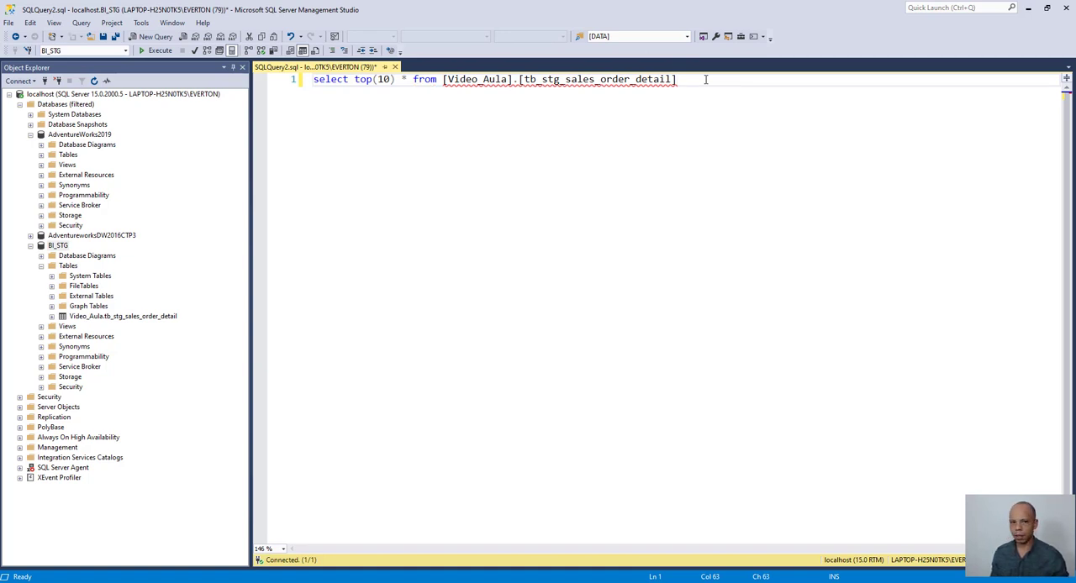
click(164, 55)
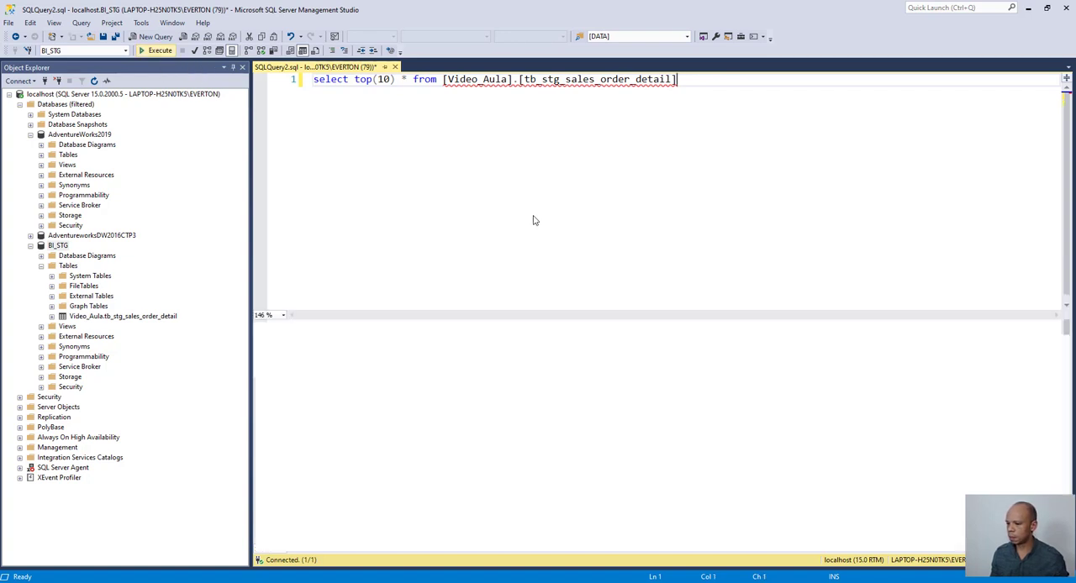
key(F5)
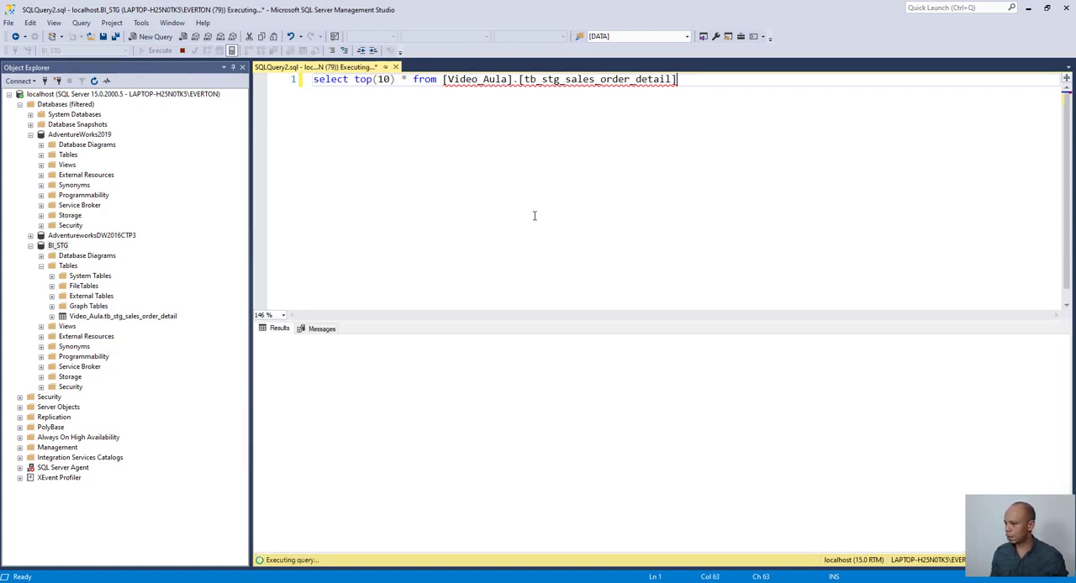